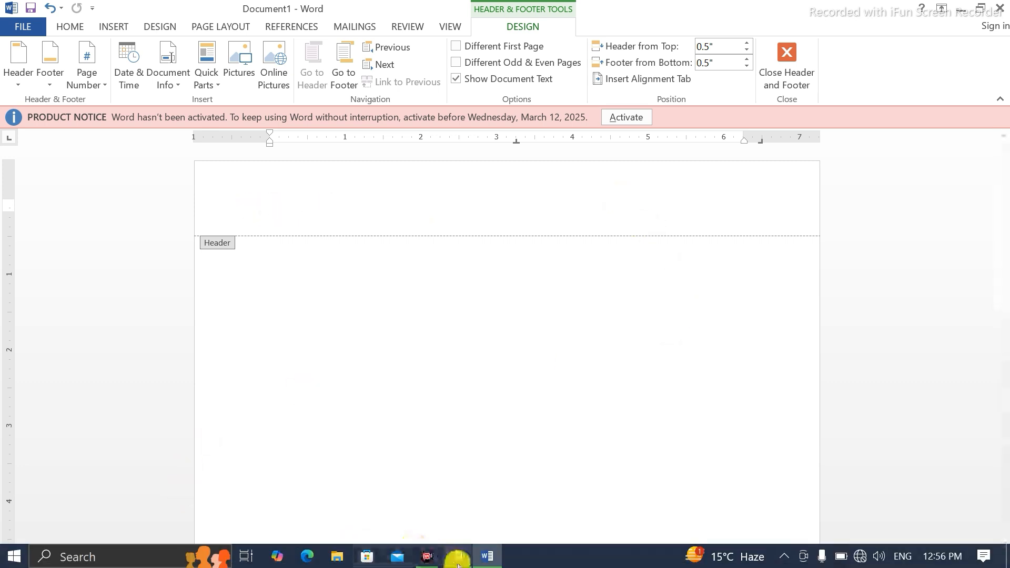
# - Copy the four title lines, from the Pashawar board name to H.S.S.C INTER PART I/II, from Notepad into the Word page header
pyautogui.click(458, 557)
pyautogui.moveTo(3, 42); pyautogui.dragTo(161, 83)
pyautogui.hotkey('ctrl', 'c')
pyautogui.click(493, 556)
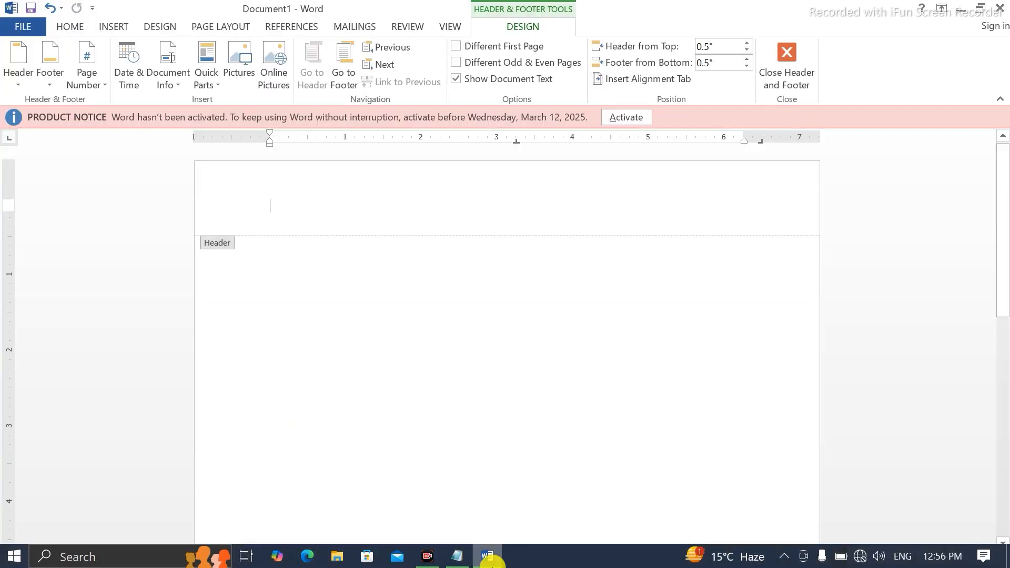
pyautogui.hotkey('ctrl', 'v')
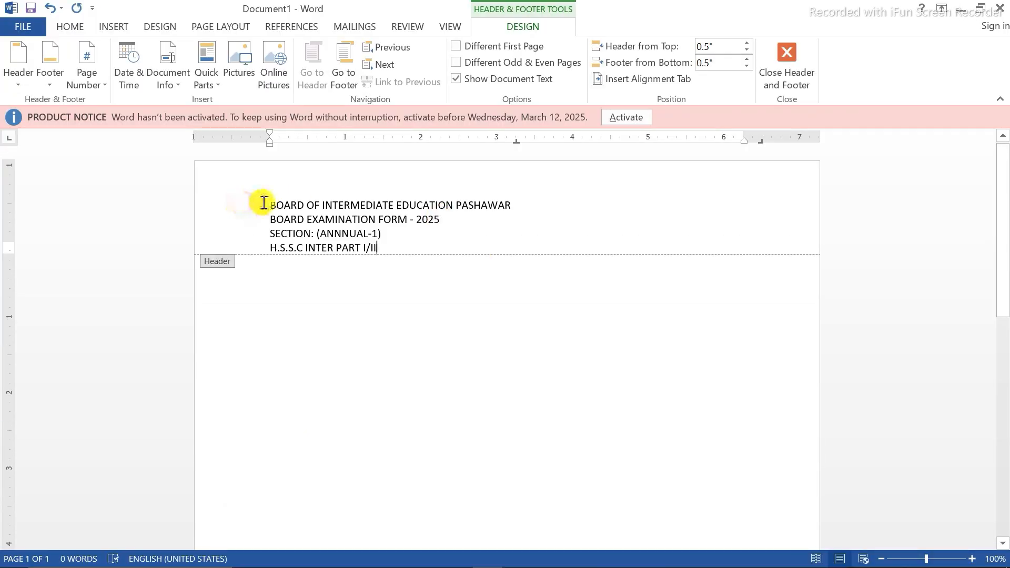
# - Indent all four header lines to about 1.5 inches so that they start at the same position
pyautogui.click(264, 202)
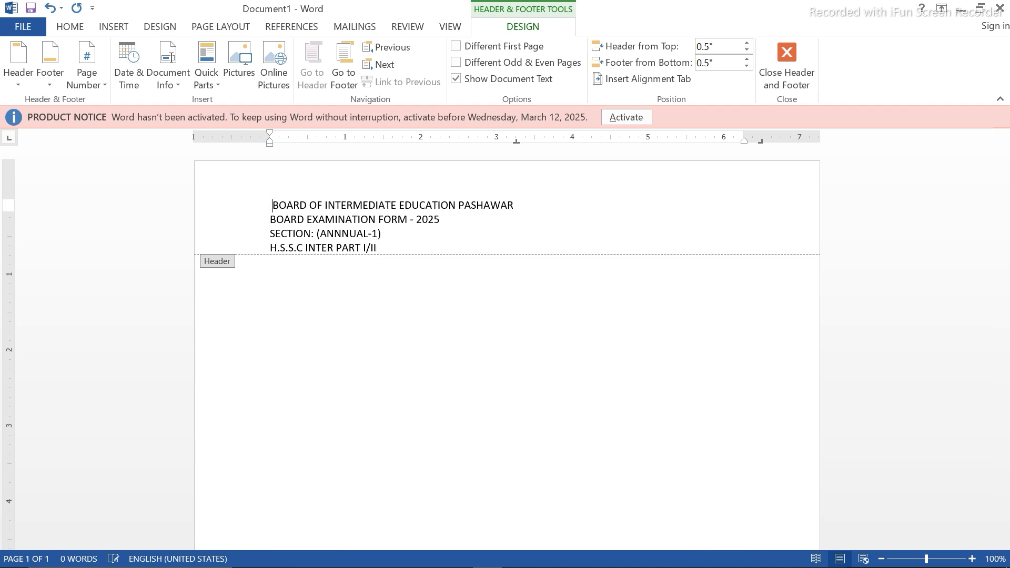
pyautogui.click(269, 217)
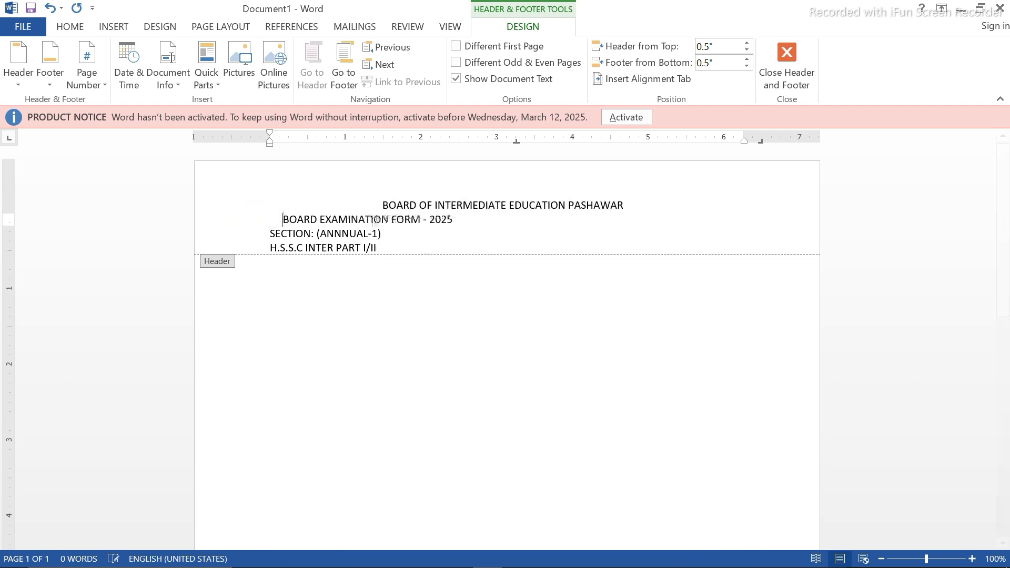
pyautogui.click(265, 233)
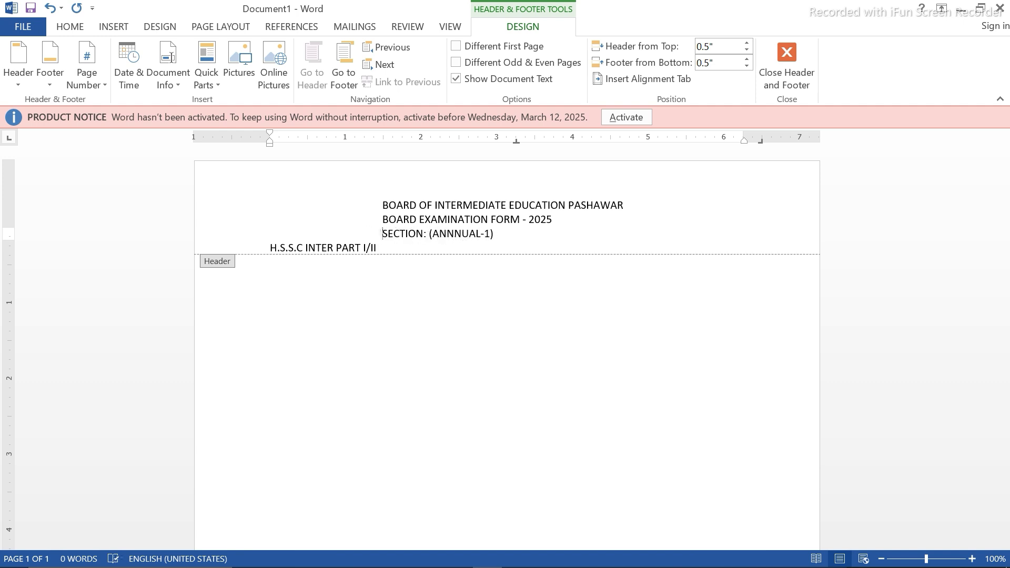
pyautogui.click(265, 248)
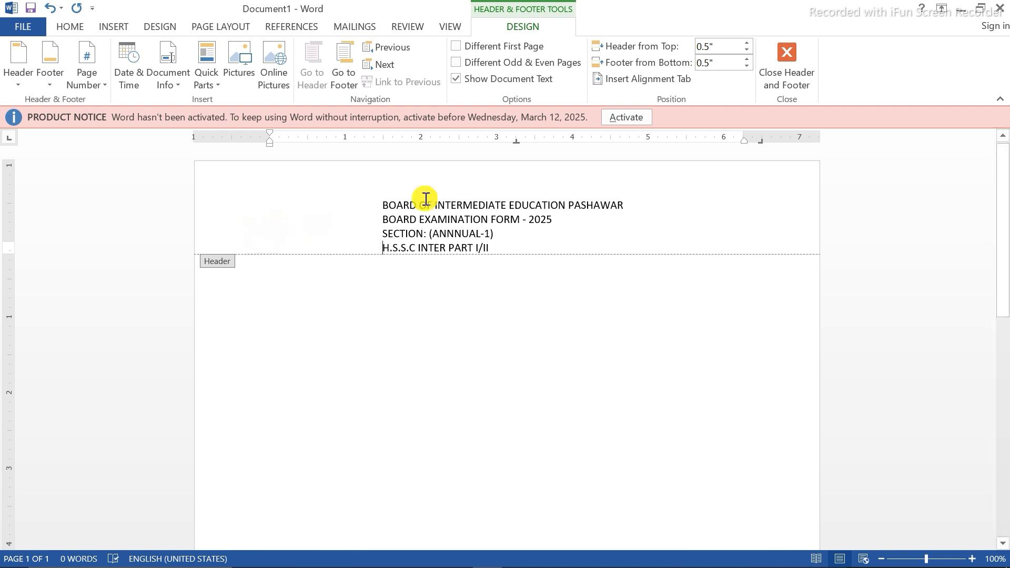
# - Set the font of the four header lines to Times New Roman
pyautogui.moveTo(384, 200); pyautogui.dragTo(521, 248)
pyautogui.click(70, 26)
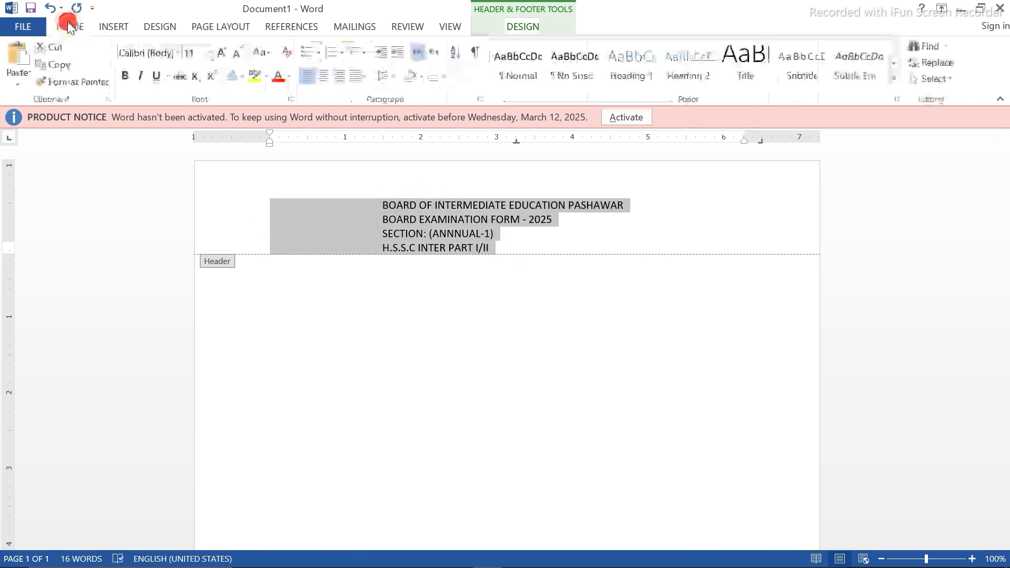
pyautogui.click(210, 53)
pyautogui.click(178, 53)
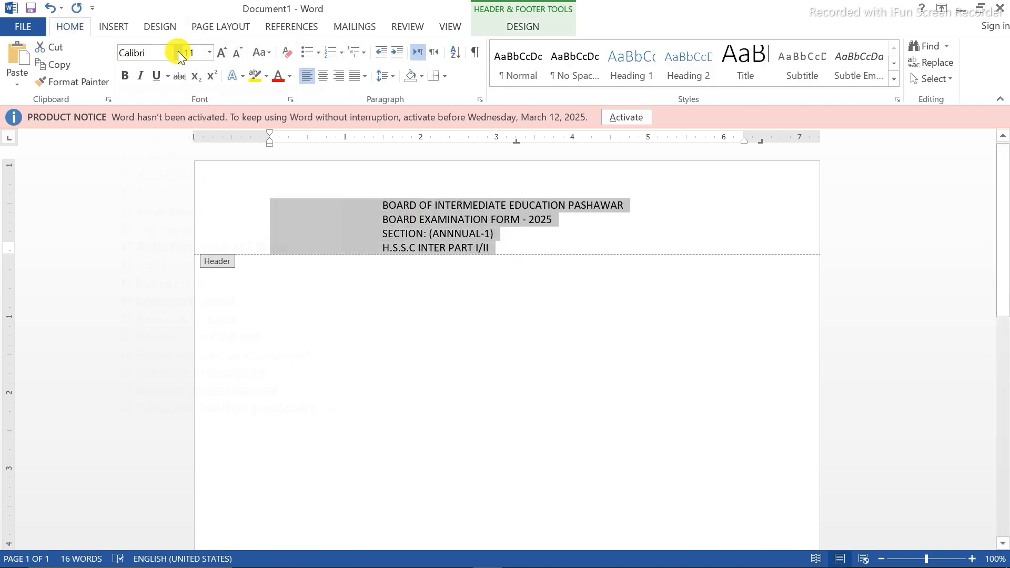
pyautogui.click(178, 52)
pyautogui.click(188, 126)
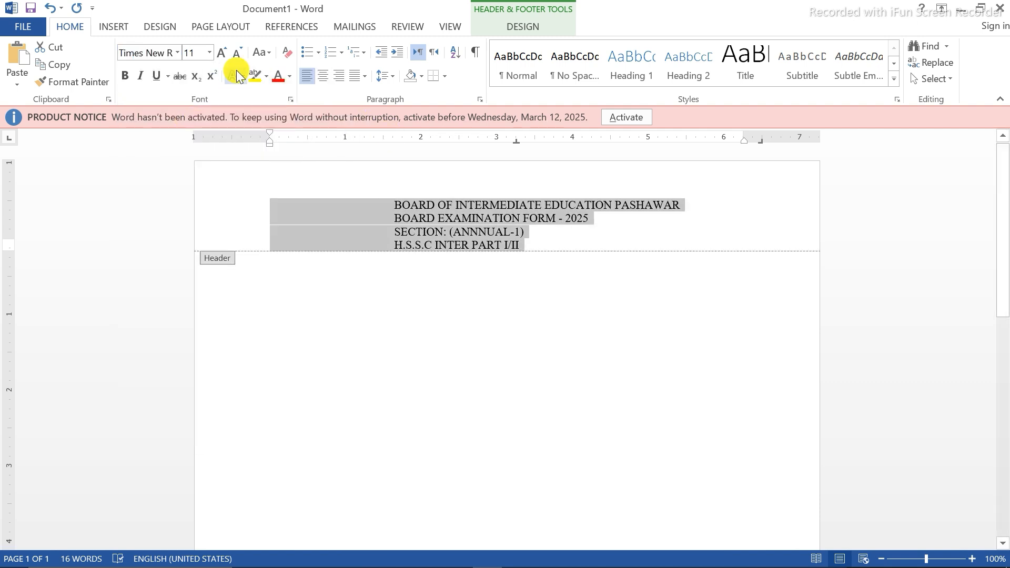
pyautogui.click(283, 179)
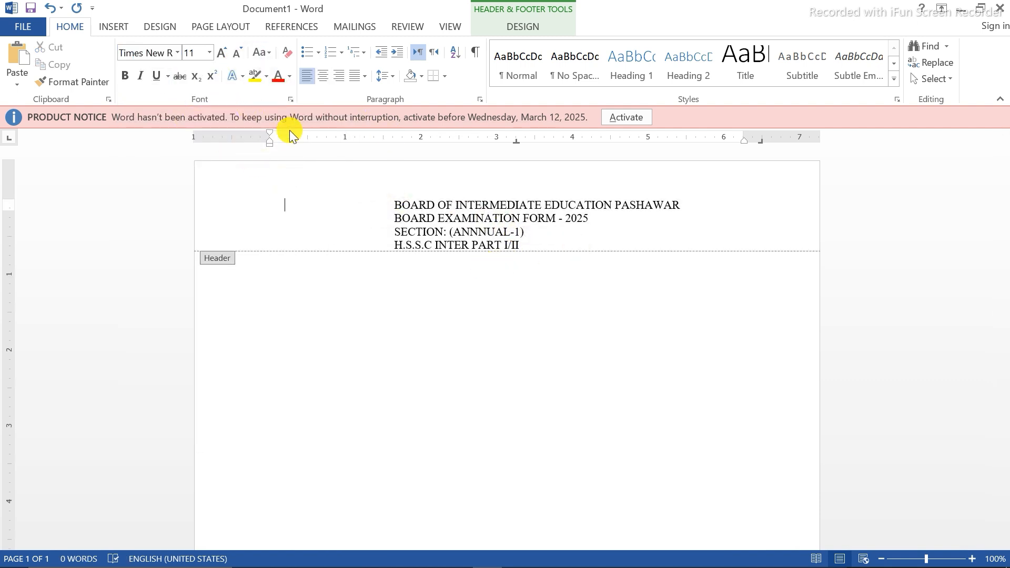
# - Try to paste the college name and contact number lines from Notepad into the page footer
pyautogui.moveTo(1004, 266); pyautogui.dragTo(1004, 450)
pyautogui.moveTo(1003, 403); pyautogui.dragTo(1004, 463)
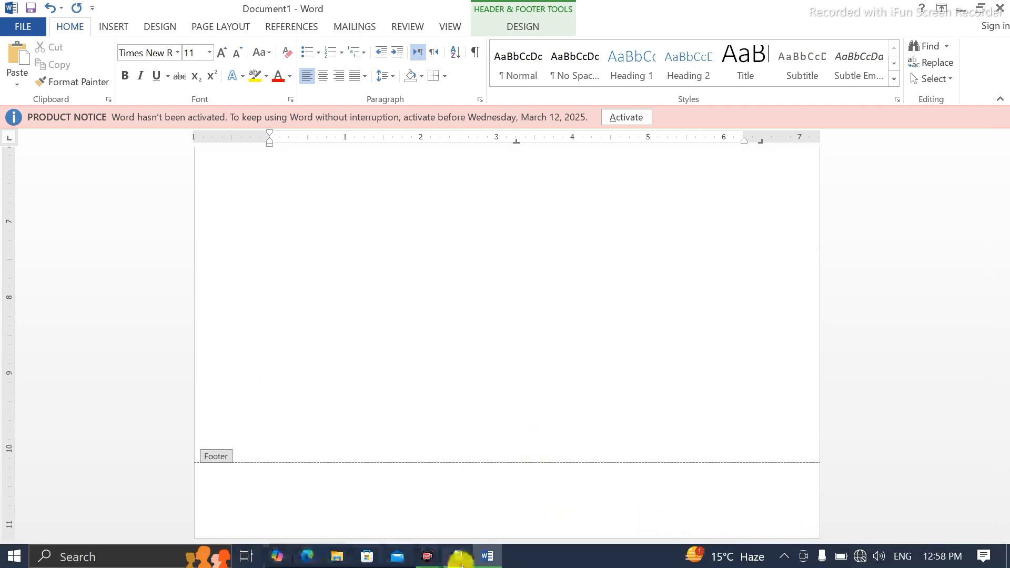
pyautogui.click(459, 558)
pyautogui.moveTo(2, 508); pyautogui.dragTo(234, 543)
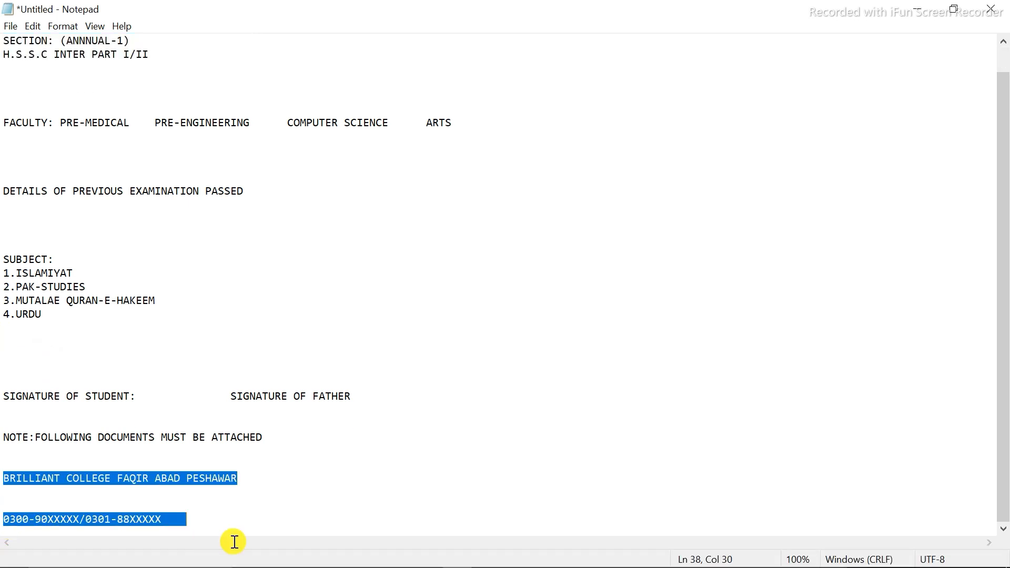
pyautogui.click(487, 557)
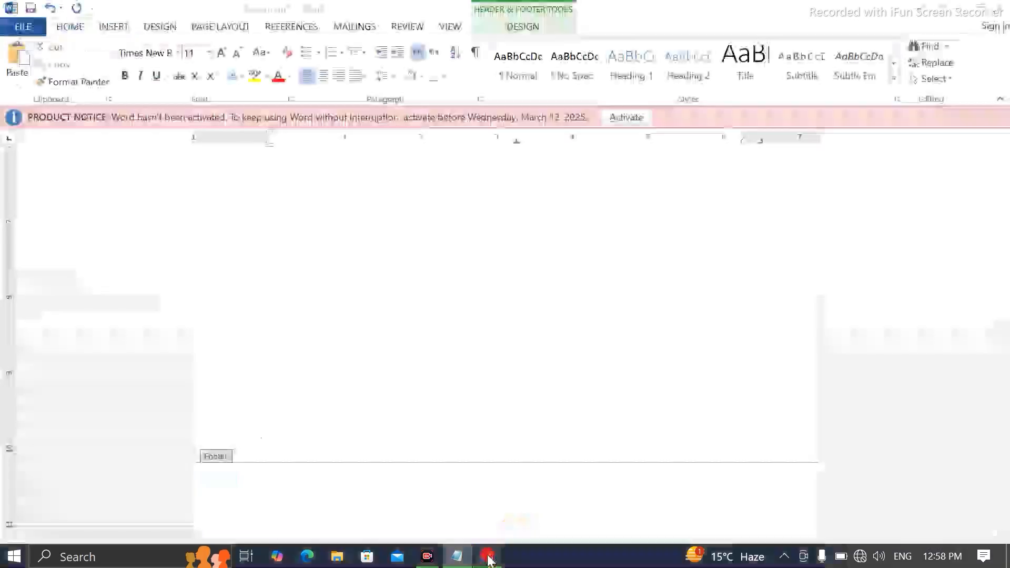
pyautogui.hotkey('ctrl', 'v')
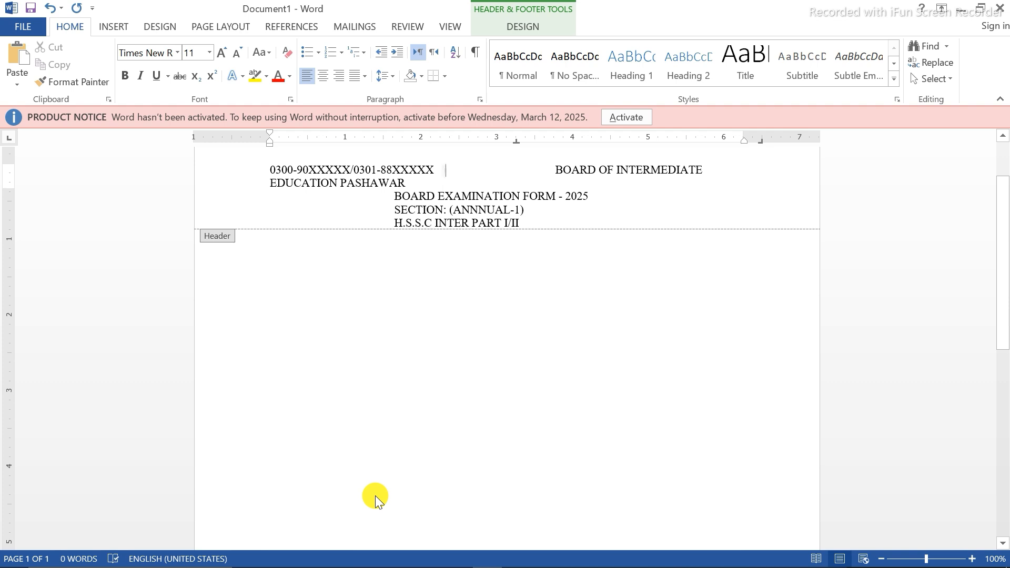
pyautogui.hotkey('ctrl', 'z')
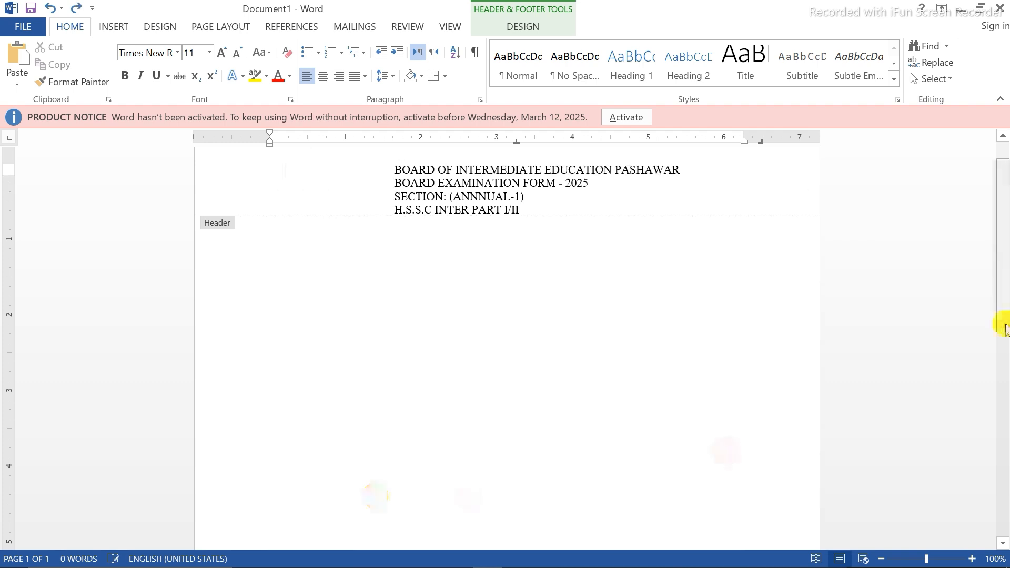
pyautogui.moveTo(1002, 323); pyautogui.dragTo(1001, 474)
pyautogui.click(455, 523)
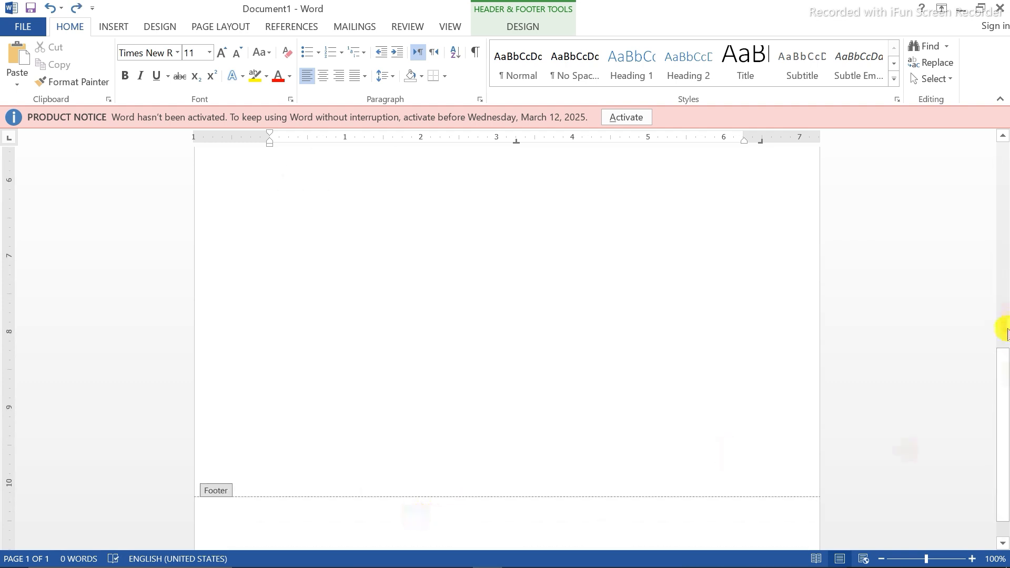
pyautogui.doubleClick(383, 482)
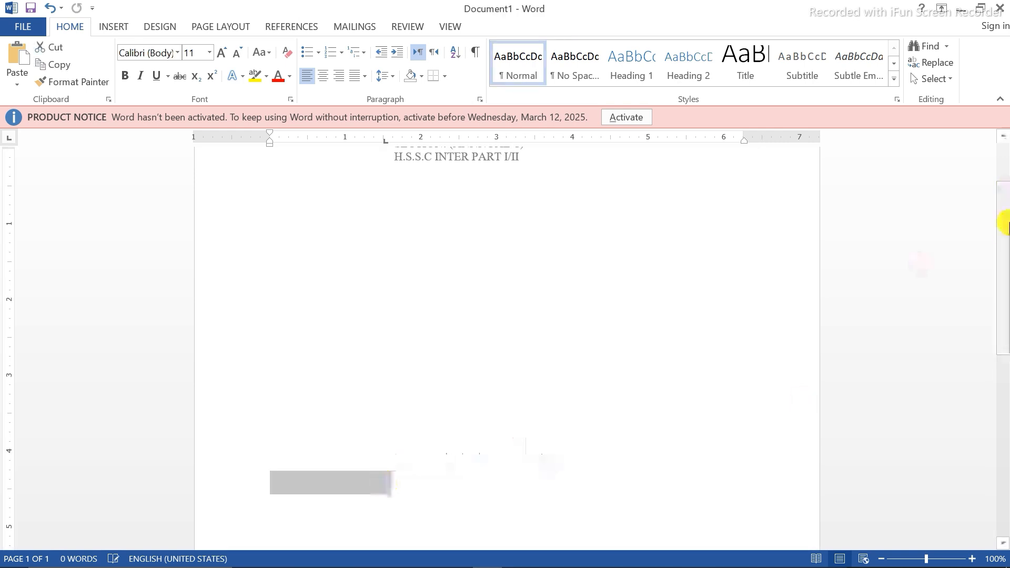
pyautogui.click(564, 518)
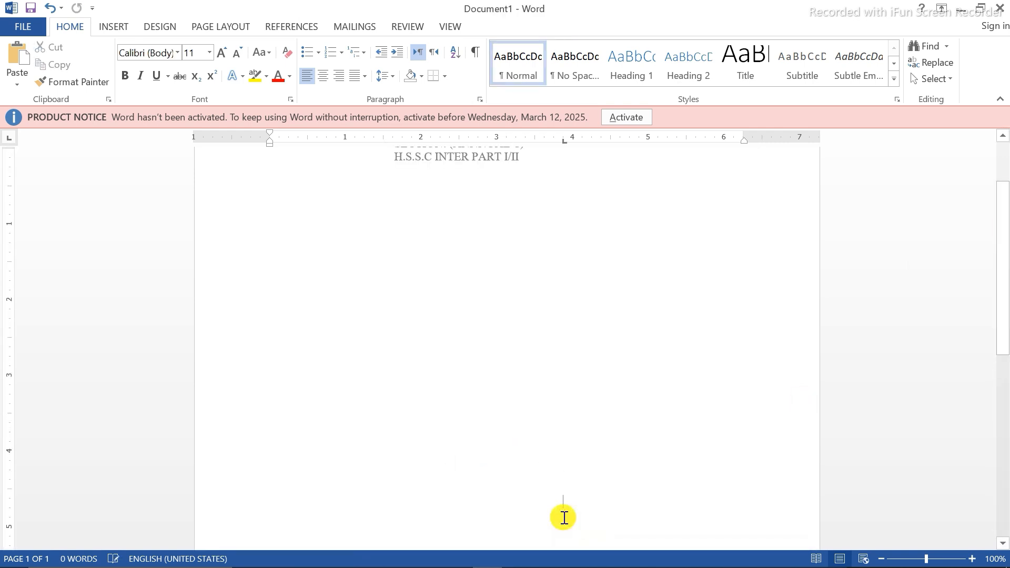
pyautogui.hotkey('ctrl', 'z')
pyautogui.hotkey('ctrl', 'z')
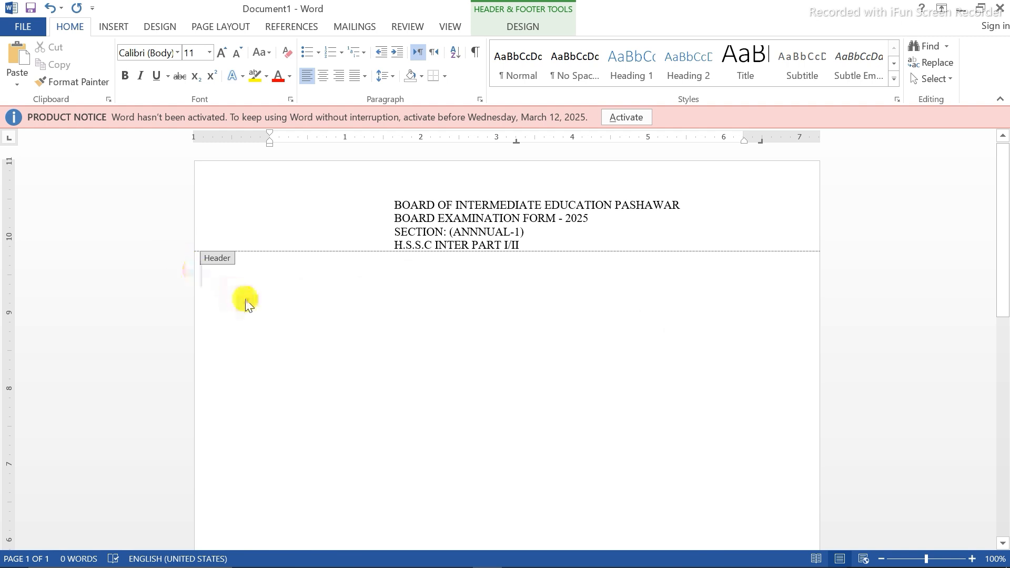
# - Close the header and footer, and draw a circle without outline, about 1.35" high and 1.33" wide, in the page's upper-right corner
pyautogui.click(524, 27)
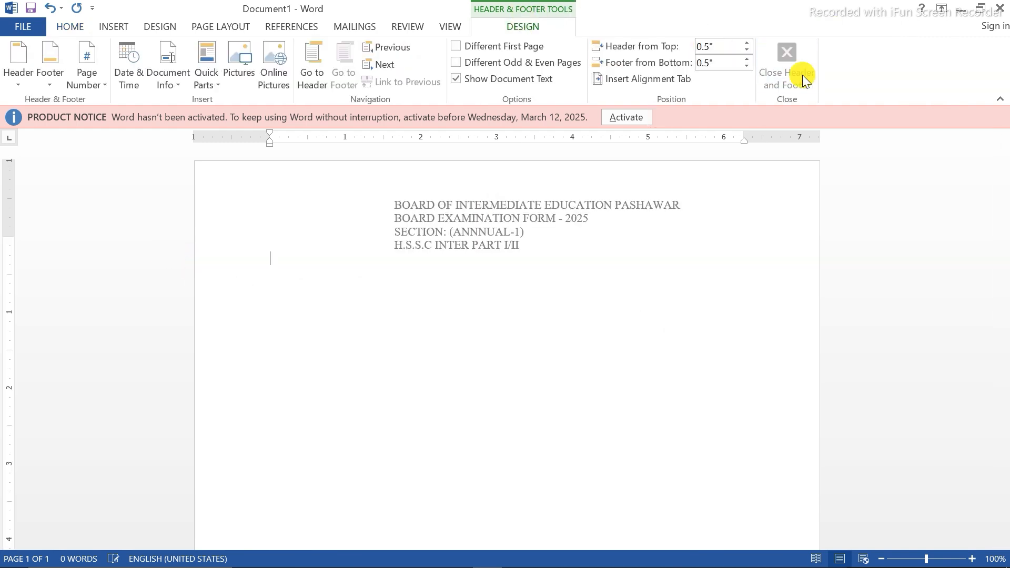
pyautogui.click(790, 68)
pyautogui.click(114, 28)
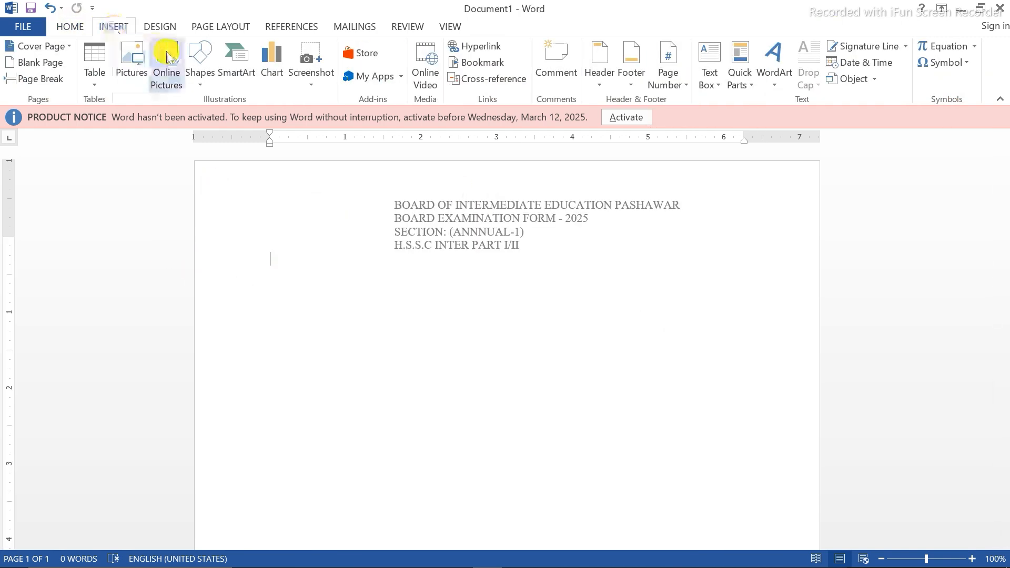
pyautogui.click(199, 66)
pyautogui.click(255, 117)
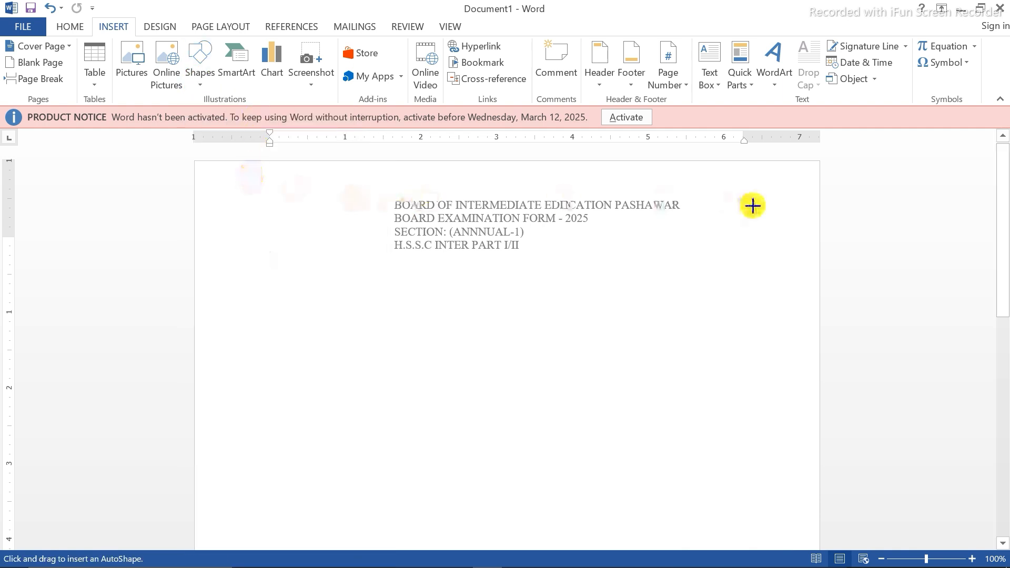
pyautogui.moveTo(719, 182); pyautogui.dragTo(819, 285)
pyautogui.moveTo(771, 235); pyautogui.dragTo(740, 220)
pyautogui.click(416, 59)
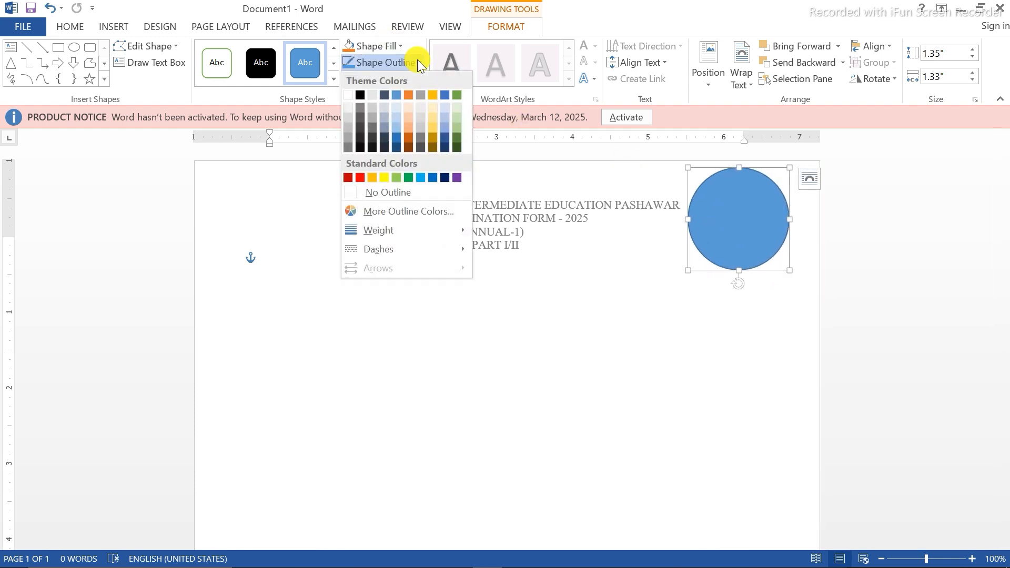
pyautogui.click(358, 191)
# - Fill the circle with the Desktop picture "download" and turn it upright beside the heading
pyautogui.click(401, 46)
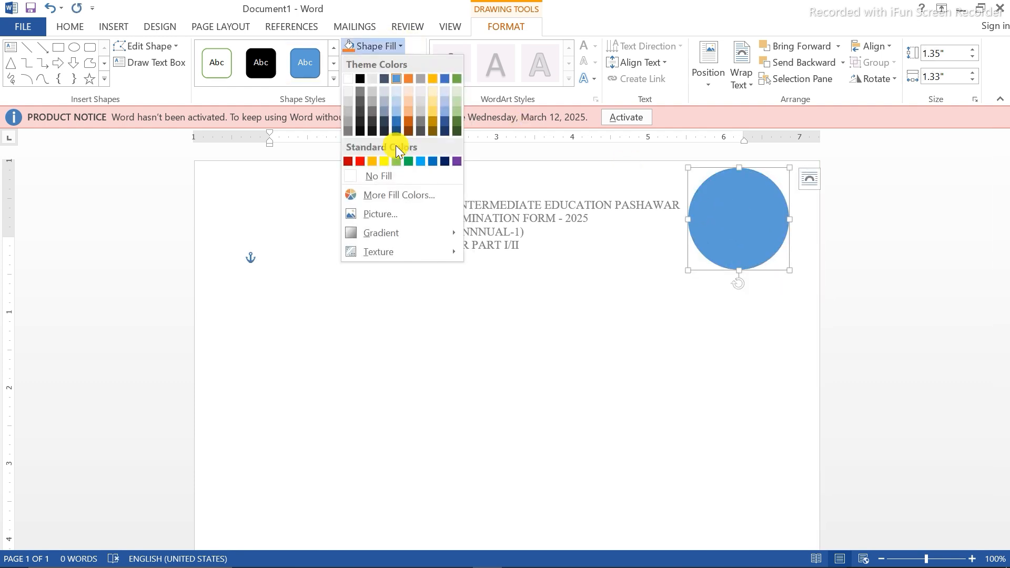
pyautogui.click(389, 215)
pyautogui.click(484, 325)
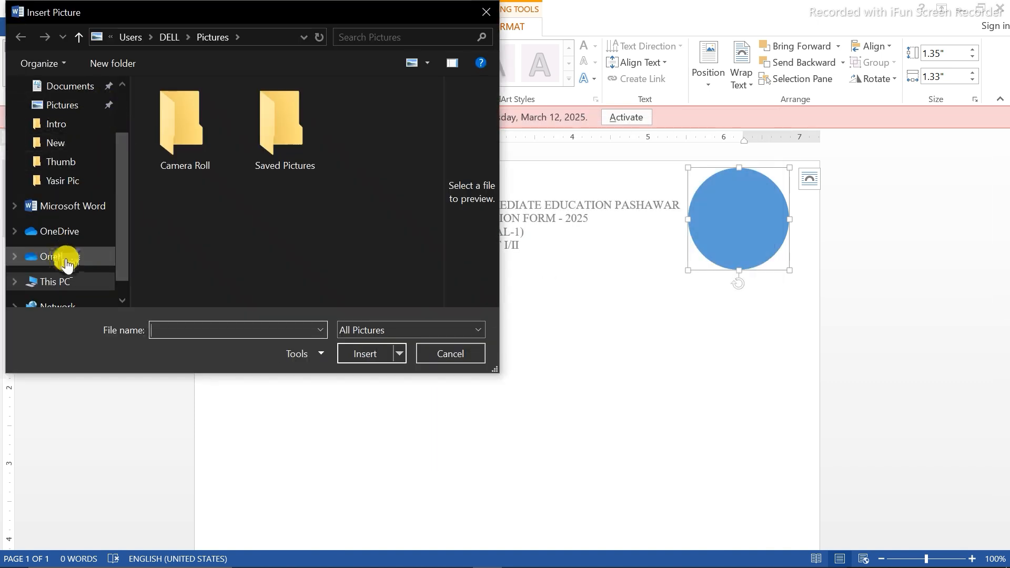
pyautogui.scroll(2, 117, 214)
pyautogui.click(88, 119)
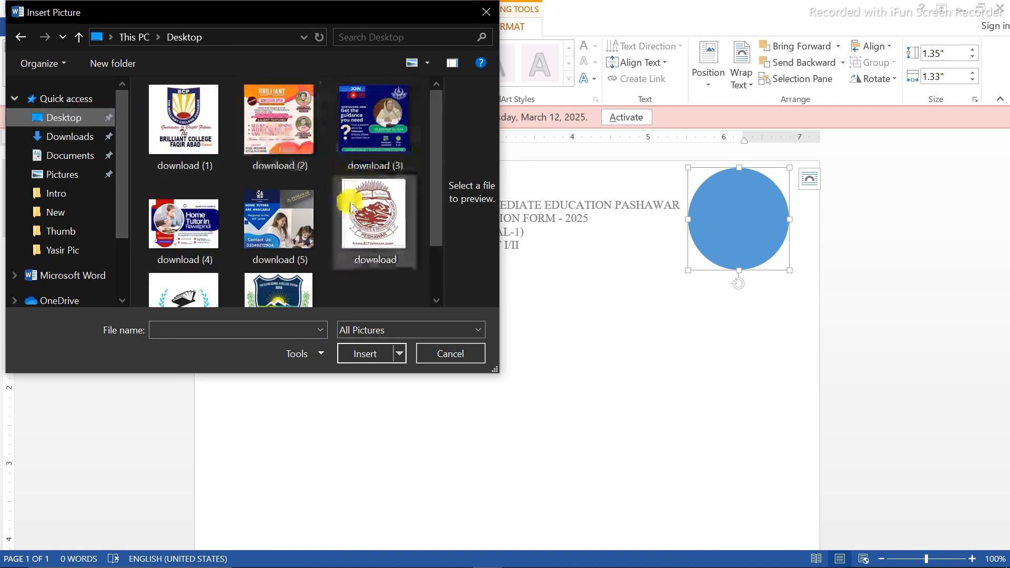
pyautogui.click(370, 266)
pyautogui.click(366, 353)
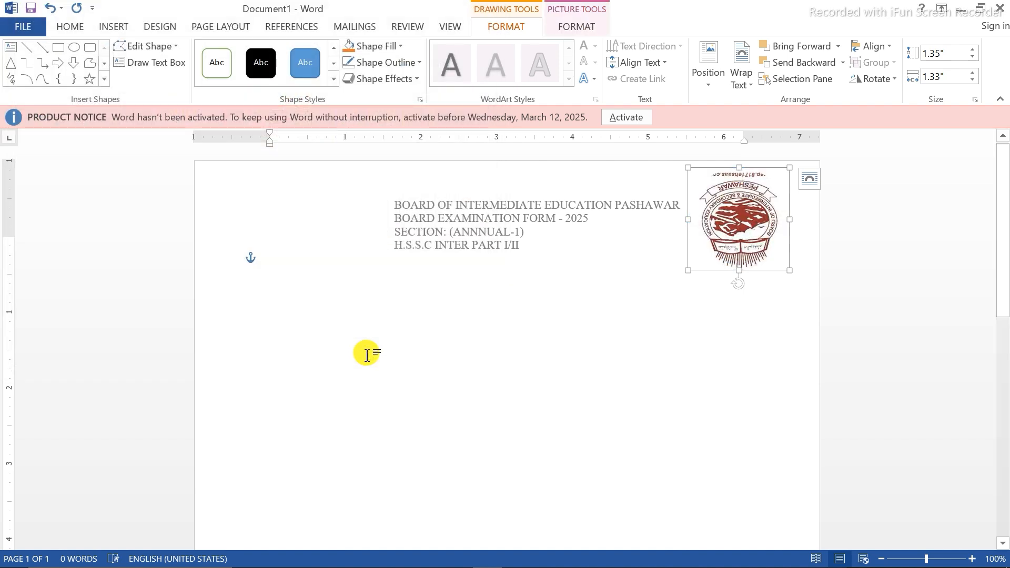
pyautogui.moveTo(738, 284); pyautogui.dragTo(730, 220)
# - Draw a rectangle about 1.66" high and 1.51" wide in the page's upper-left corner, beside the heading
pyautogui.click(58, 47)
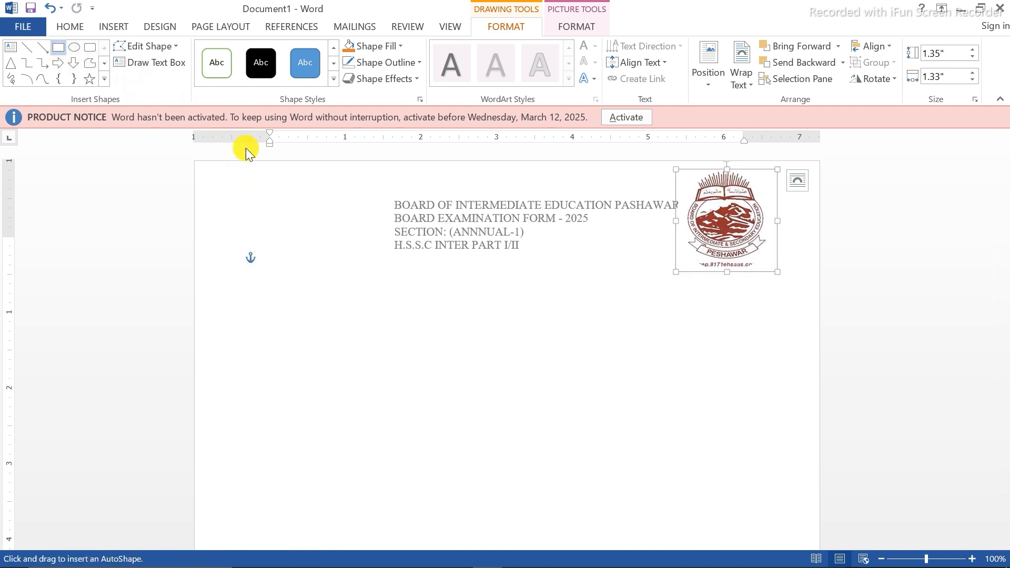
pyautogui.moveTo(237, 175)
pyautogui.mouseDown()
pyautogui.moveTo(367, 265)
pyautogui.moveTo(365, 298)
pyautogui.mouseUp()
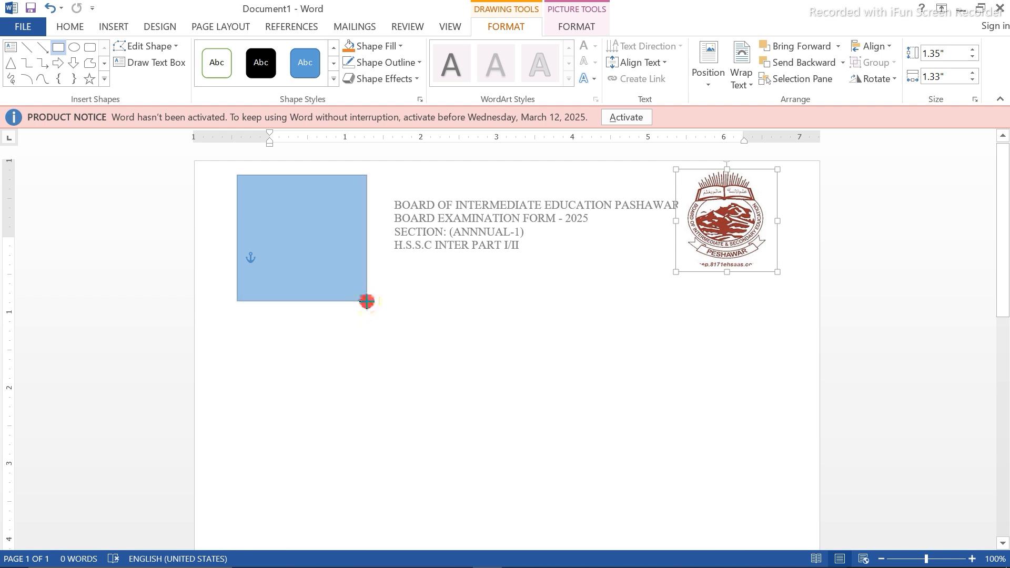
pyautogui.moveTo(293, 235); pyautogui.dragTo(308, 235)
pyautogui.moveTo(378, 233)
pyautogui.mouseDown()
pyautogui.moveTo(349, 230)
pyautogui.moveTo(365, 232)
pyautogui.mouseUp()
# - Fill the rectangle with the Desktop picture "download (1)"
pyautogui.click(395, 46)
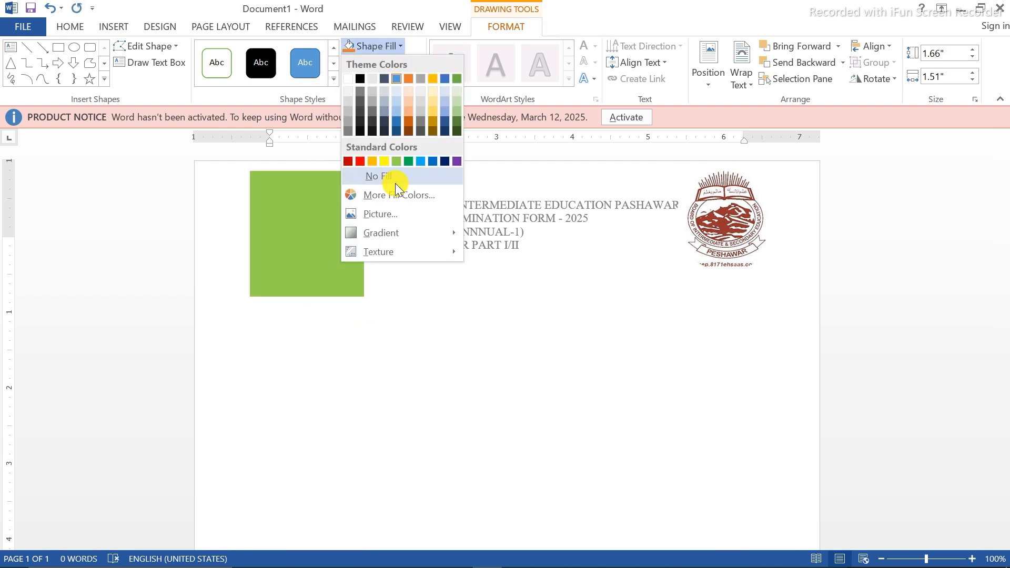
pyautogui.click(387, 216)
pyautogui.click(494, 323)
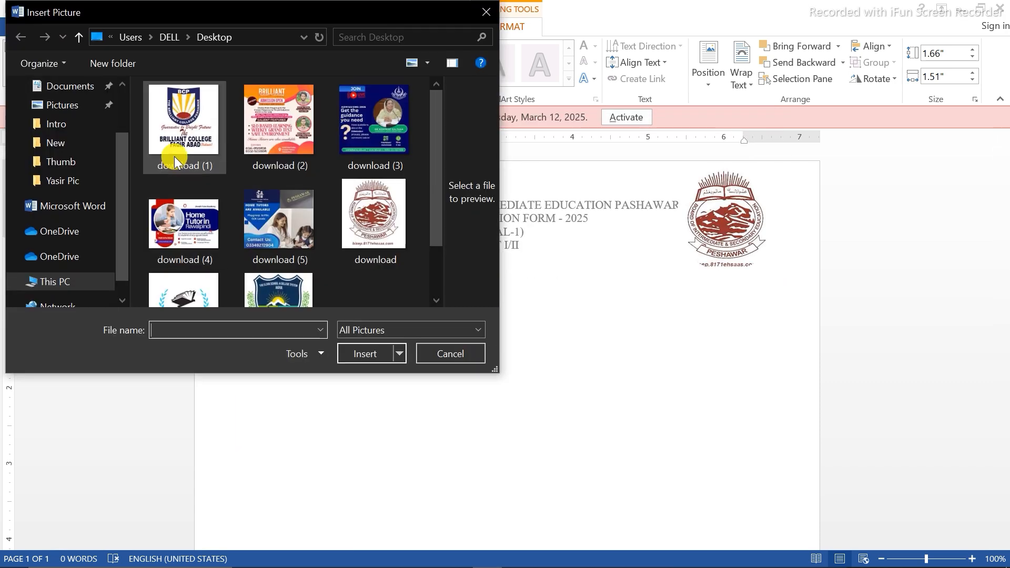
pyautogui.click(183, 120)
pyautogui.click(358, 350)
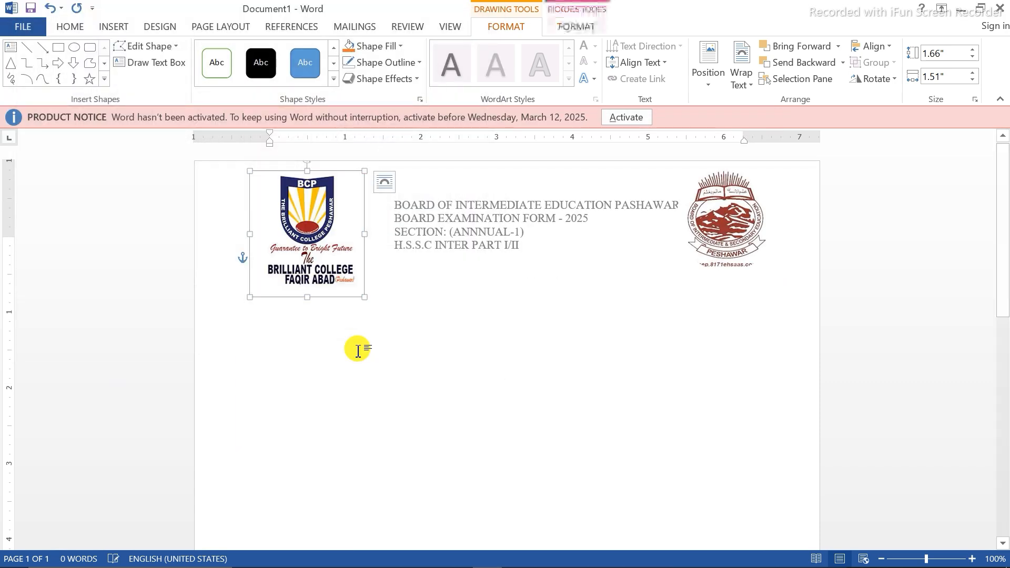
# - Shrink the college logo to about 1" high and 1.01" wide and move it close to the heading's left side
pyautogui.moveTo(364, 298); pyautogui.dragTo(326, 248)
pyautogui.moveTo(306, 210); pyautogui.dragTo(355, 218)
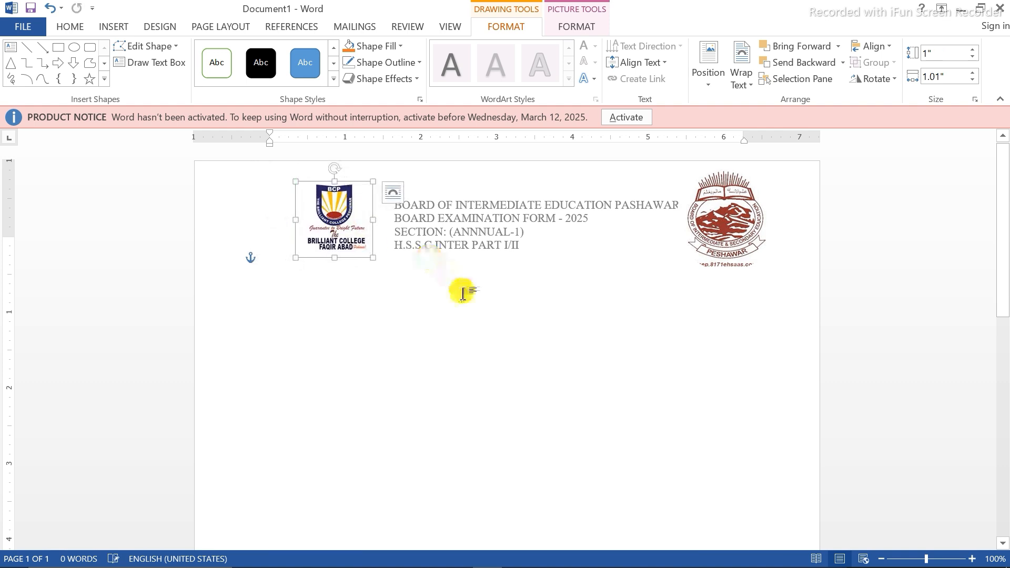
pyautogui.click(461, 290)
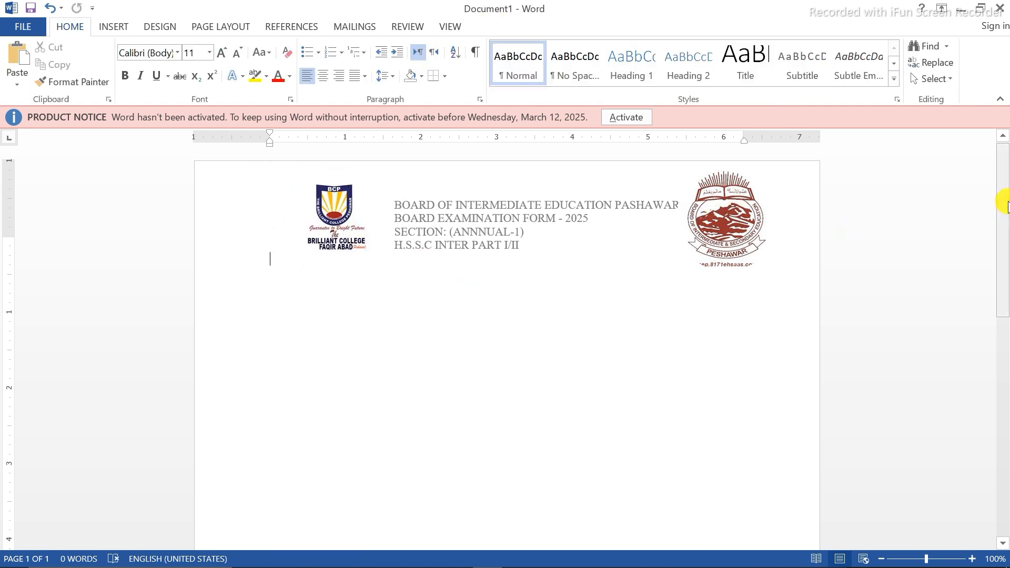
pyautogui.moveTo(389, 563)
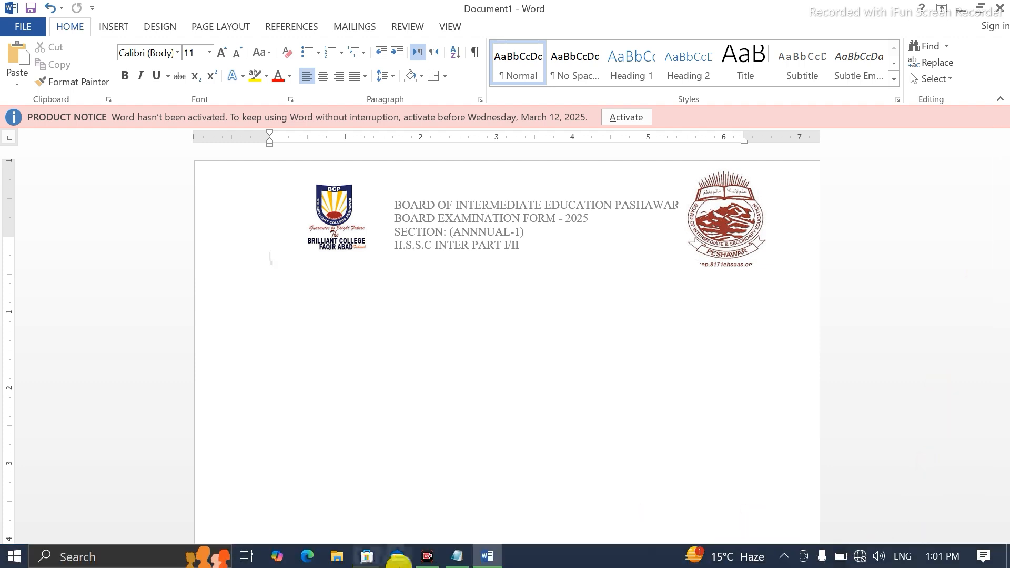
# - Copy the FACULTY line with its four options from the Notepad notes and paste it into Word just below the header
pyautogui.click(459, 559)
pyautogui.moveTo(3, 123); pyautogui.dragTo(305, 149)
pyautogui.hotkey('ctrl', 'c')
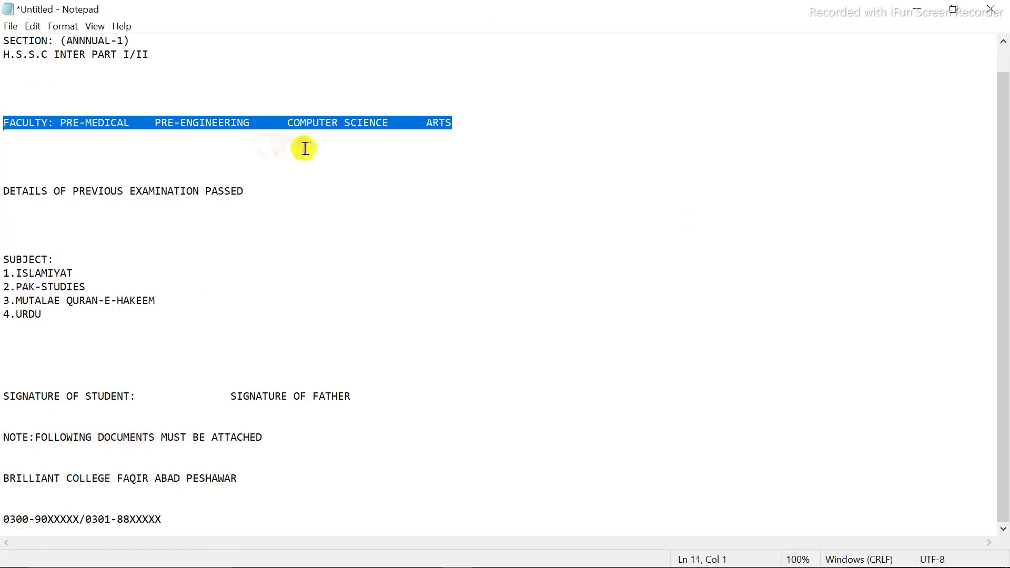
pyautogui.click(484, 557)
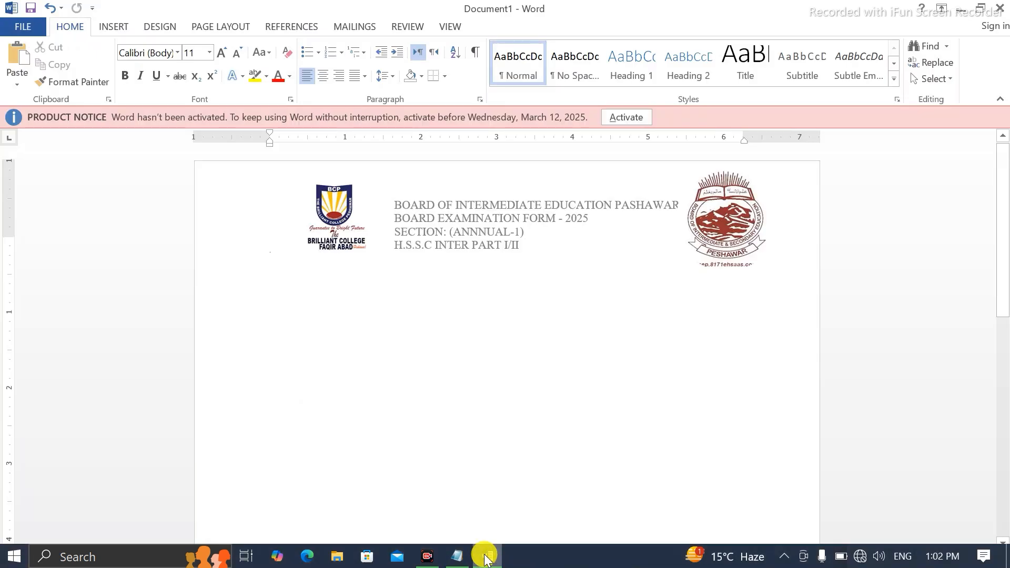
pyautogui.hotkey('ctrl', 'z')
pyautogui.press('Return')
pyautogui.press('BackSpace')
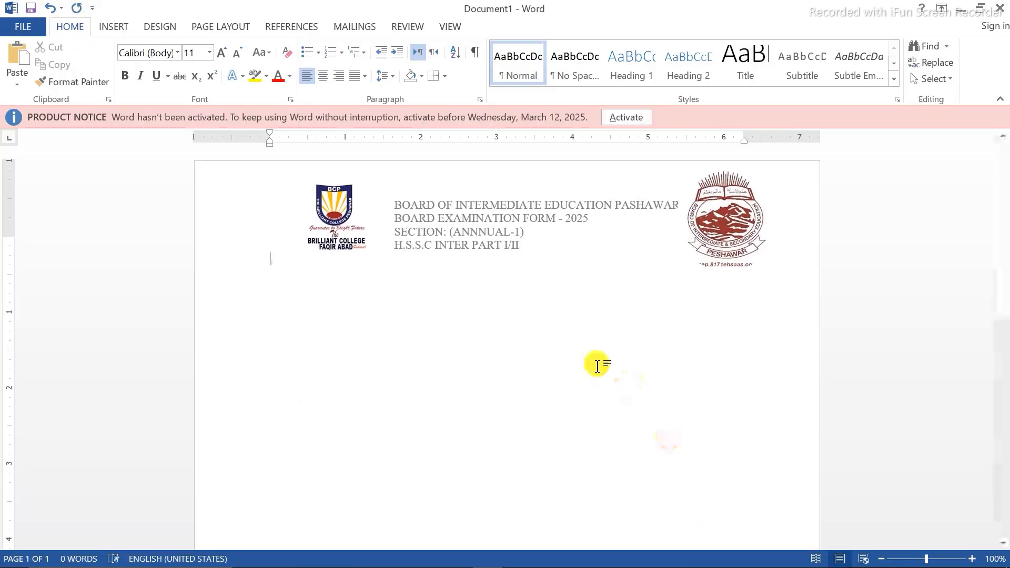
pyautogui.doubleClick(360, 295)
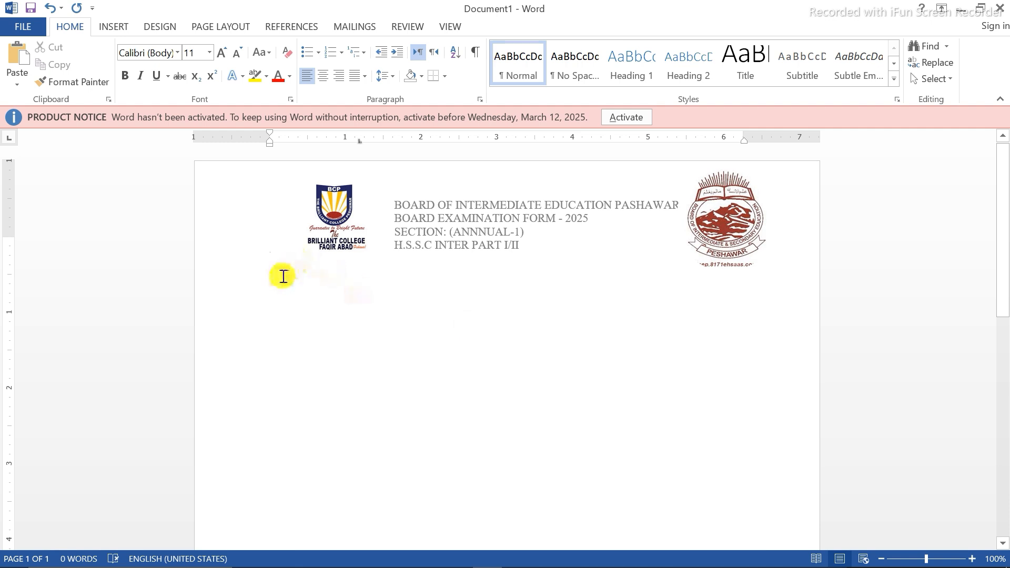
pyautogui.click(253, 279)
pyautogui.click(278, 293)
pyautogui.hotkey('ctrl', 'v')
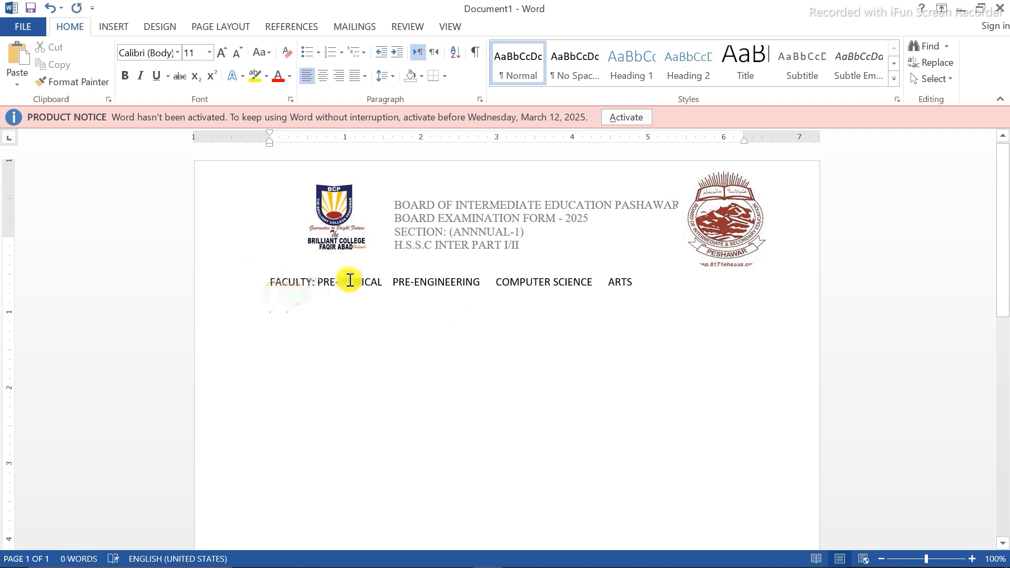
# - Widen the gaps after PRE-MEDICAL, PRE-ENGINEERING and COMPUTER SCIENCE in the FACULTY line with extra spaces
pyautogui.click(390, 283)
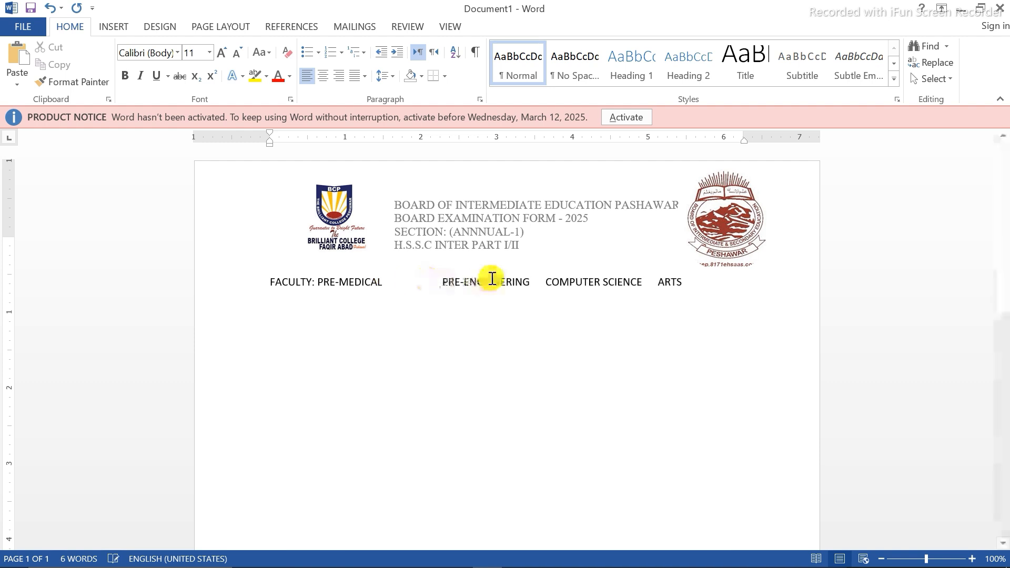
pyautogui.click(537, 282)
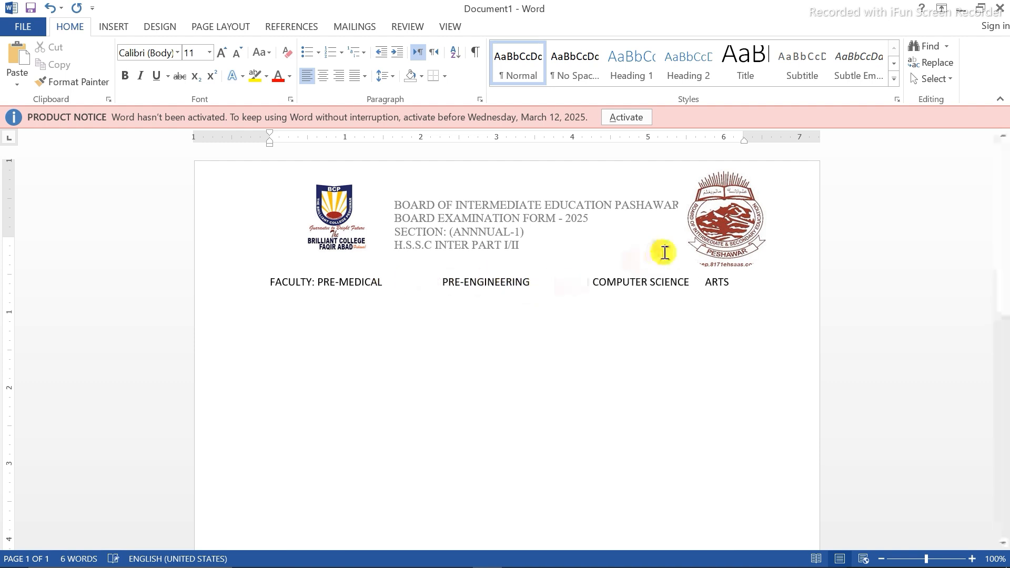
pyautogui.click(700, 282)
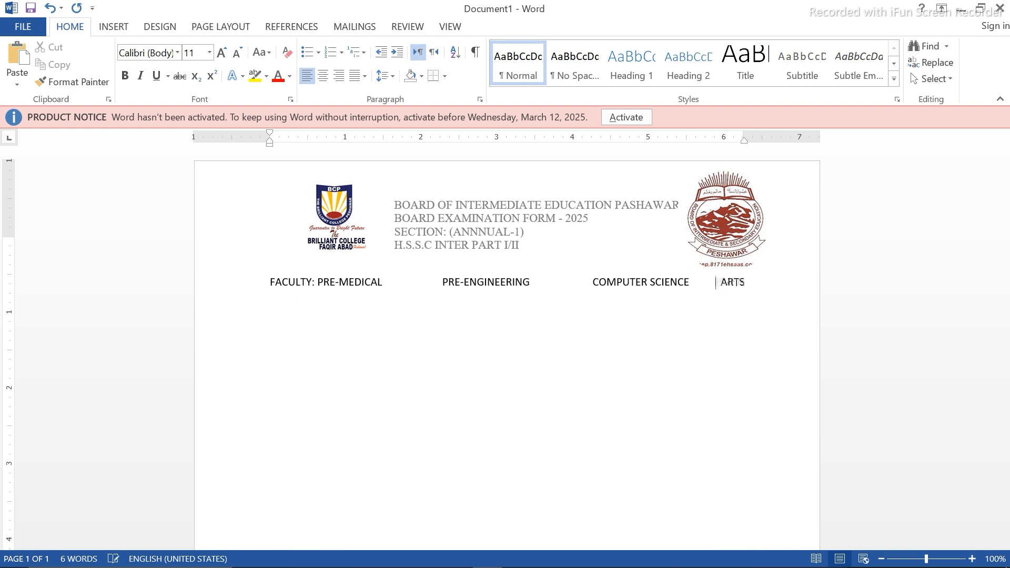
# - Draw a small rectangle about 0.19" high and 0.33" wide right after PRE-MEDICAL
pyautogui.click(103, 29)
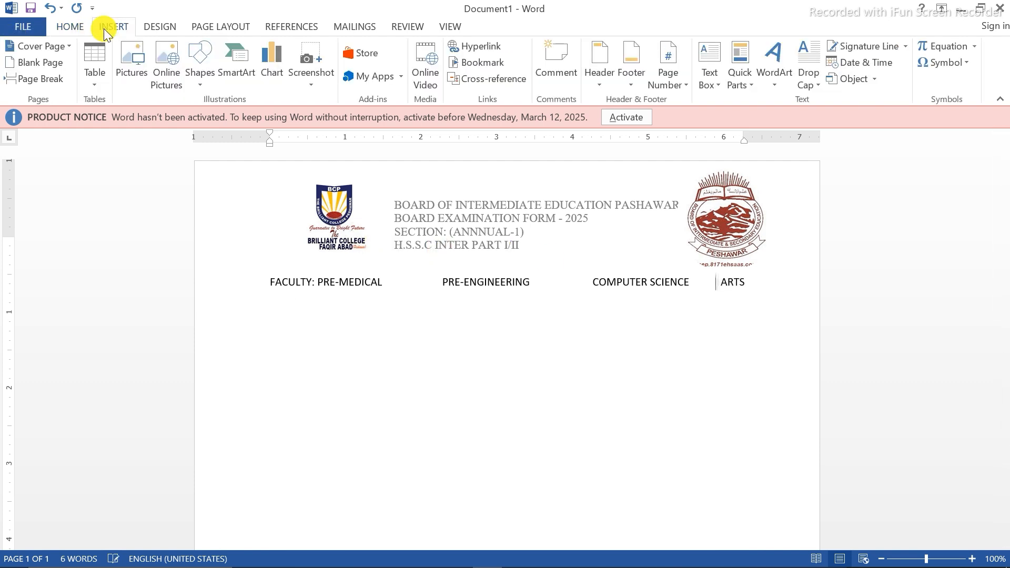
pyautogui.click(200, 58)
pyautogui.click(243, 113)
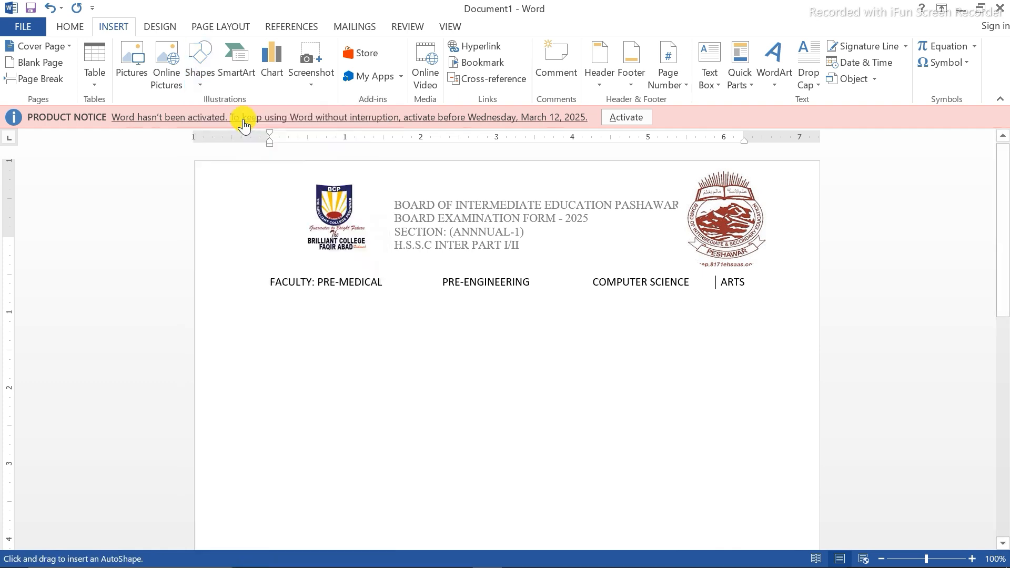
pyautogui.moveTo(392, 276); pyautogui.dragTo(418, 294)
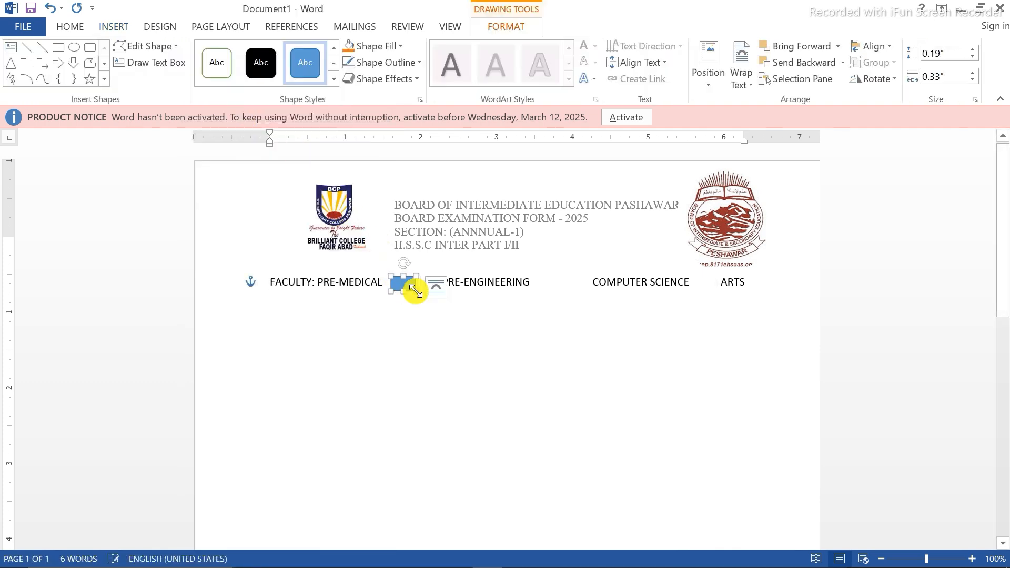
# - Restyle the PRE-MEDICAL rectangle as an unfilled tick box with a black outline
pyautogui.click(217, 62)
pyautogui.click(400, 47)
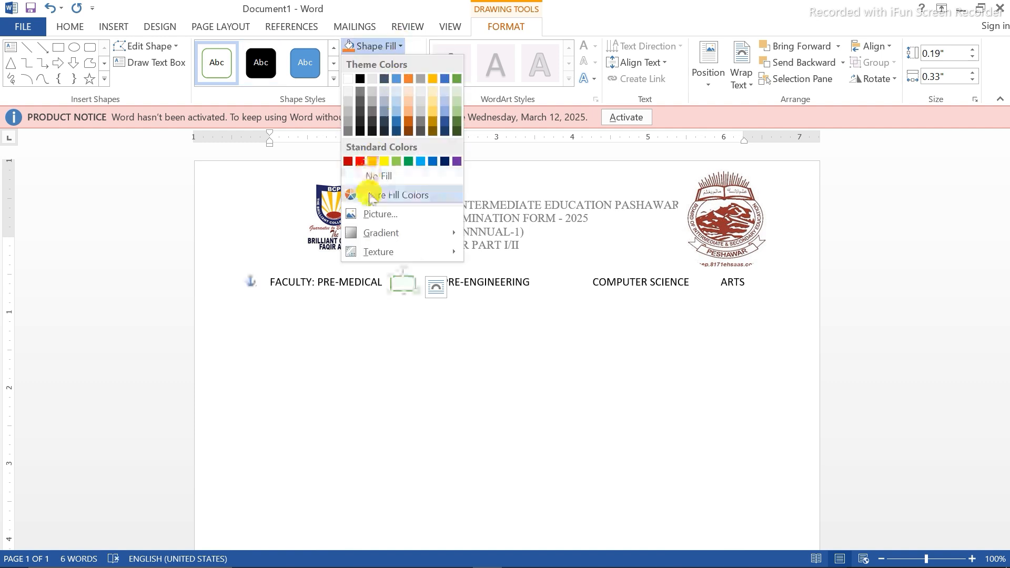
pyautogui.click(401, 46)
pyautogui.click(419, 62)
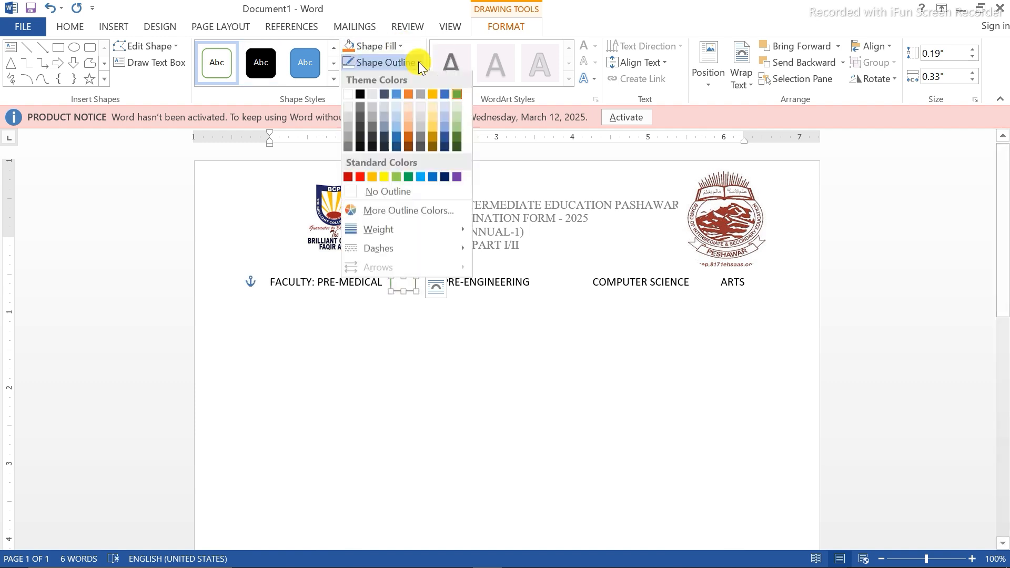
pyautogui.click(360, 94)
# - Duplicate the tick box and place the copy right after PRE-ENGINEERING, level with the text line
pyautogui.hotkey('ctrl', 'd')
pyautogui.press('Right')
pyautogui.press('Right')
pyautogui.press('Right')
pyautogui.press('Right')
pyautogui.press('Right')
pyautogui.press('Right')
pyautogui.press('Right')
pyautogui.press('Right')
pyautogui.press('Right')
pyautogui.press('Right')
pyautogui.press('Right')
pyautogui.press('Right')
pyautogui.press('Right')
pyautogui.press('Right')
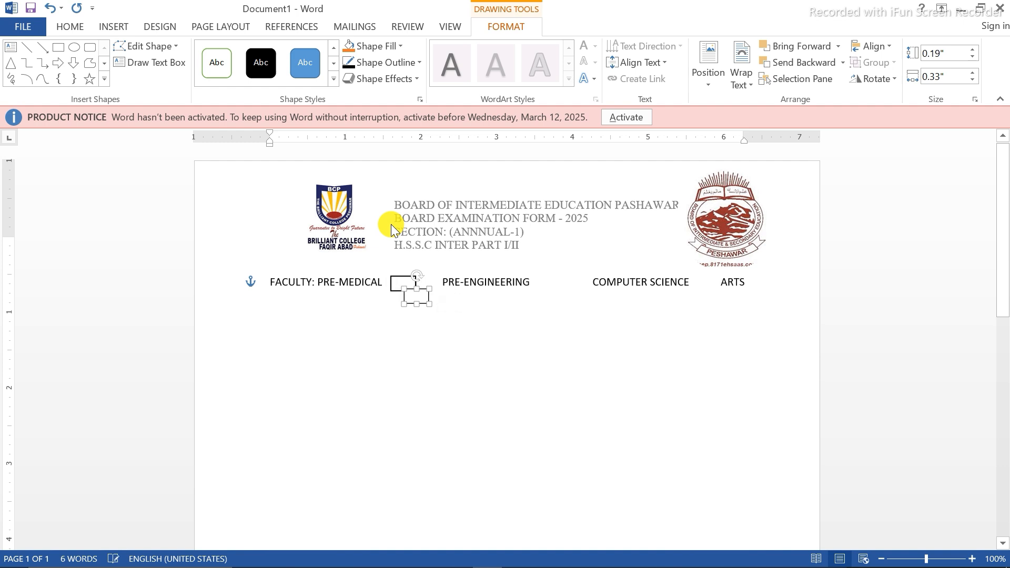
pyautogui.hotkey('ctrl', 'Up')
pyautogui.hotkey('ctrl', 'Up')
pyautogui.hotkey('ctrl', 'Up')
pyautogui.hotkey('ctrl', 'Up')
pyautogui.hotkey('ctrl', 'Up')
pyautogui.hotkey('ctrl', 'Up')
pyautogui.hotkey('ctrl', 'Up')
pyautogui.hotkey('ctrl', 'Up')
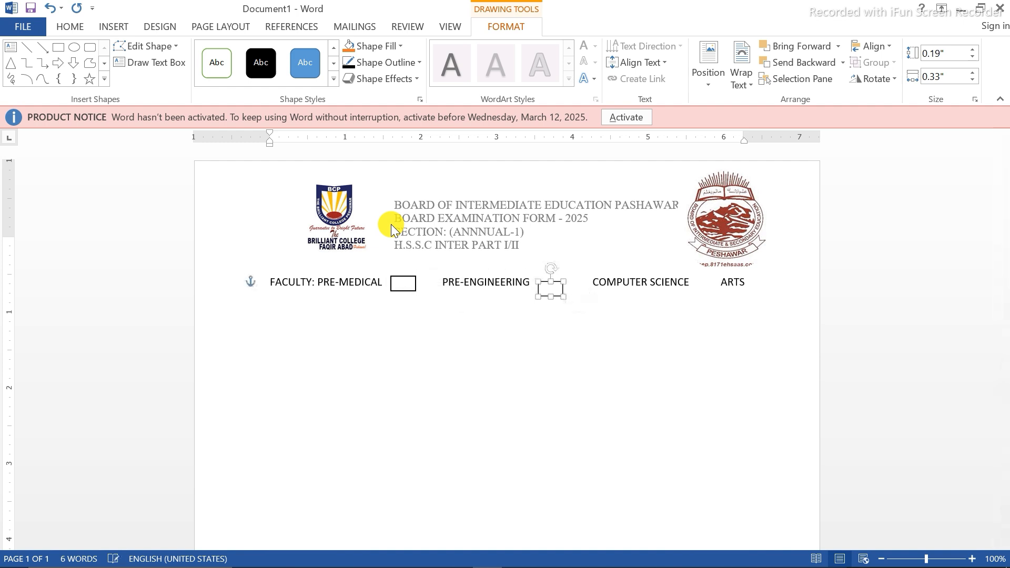
pyautogui.hotkey('ctrl', 'Up')
pyautogui.hotkey('ctrl', 'Up')
pyautogui.hotkey('ctrl', 'Up')
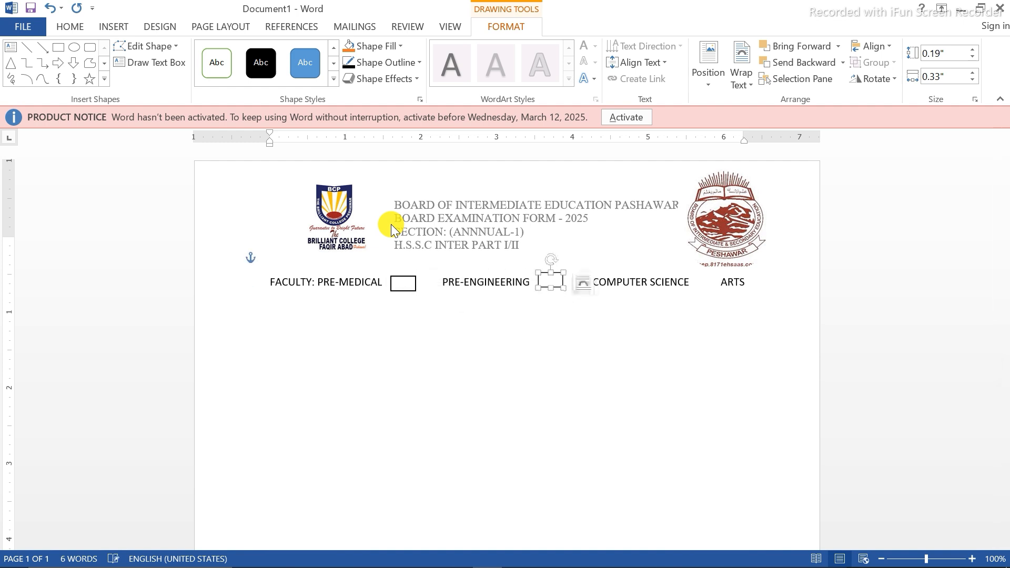
pyautogui.hotkey('ctrl', 'Left')
pyautogui.hotkey('ctrl', 'Down')
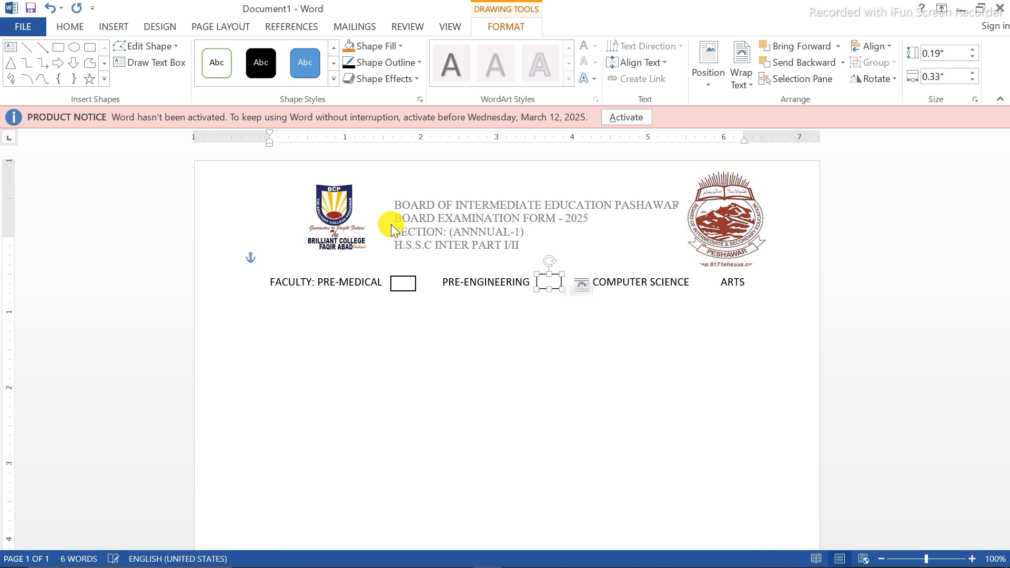
# - Duplicate the tick box twice more, placing one copy after ARTS and one after COMPUTER SCIENCE
pyautogui.hotkey('ctrl', 'd')
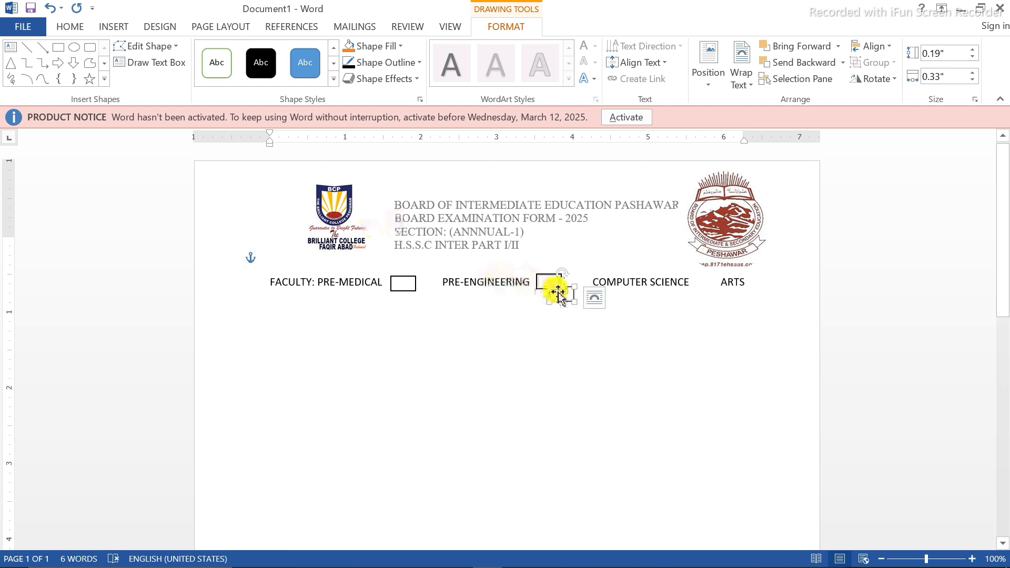
pyautogui.moveTo(561, 293); pyautogui.dragTo(775, 282)
pyautogui.hotkey('ctrl', 'd')
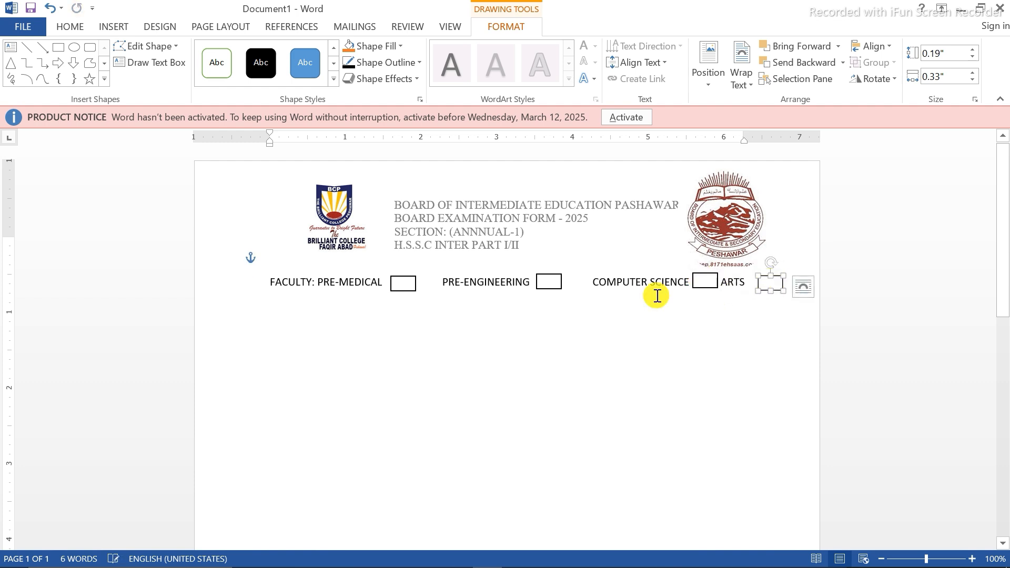
# - Reduce the space before COMPUTER SCIENCE, move its tick box right beside the label, and shift ARTS clear of the box
pyautogui.click(593, 283)
pyautogui.press('BackSpace')
pyautogui.press('BackSpace')
pyautogui.press('BackSpace')
pyautogui.press('BackSpace')
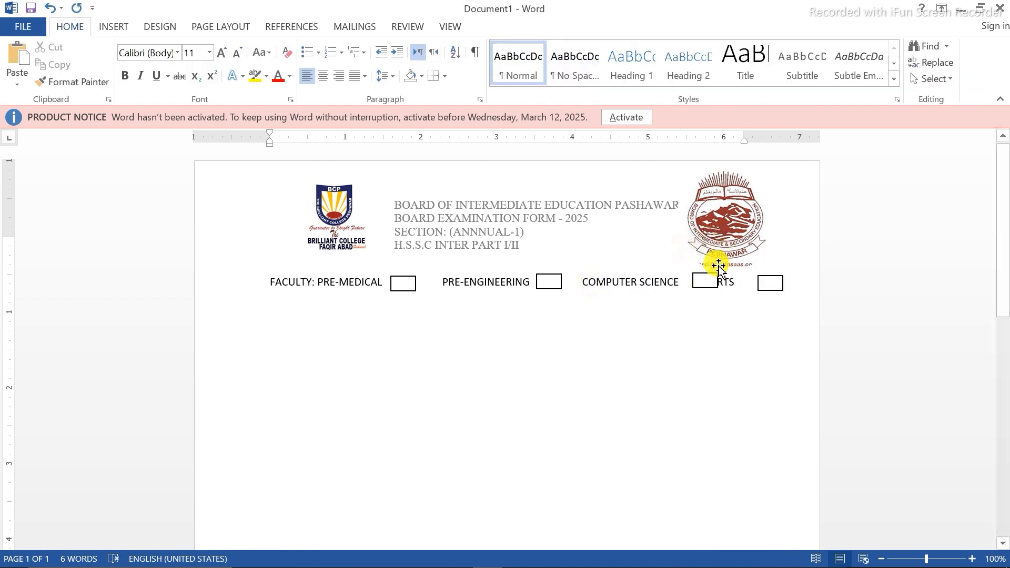
pyautogui.moveTo(710, 285); pyautogui.dragTo(696, 285)
pyautogui.click(710, 285)
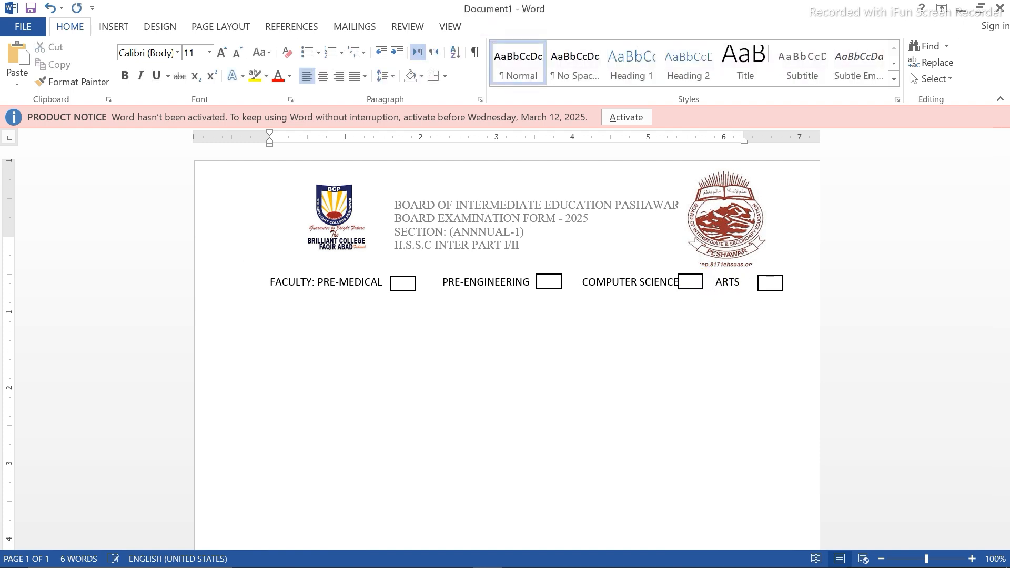
pyautogui.click(645, 334)
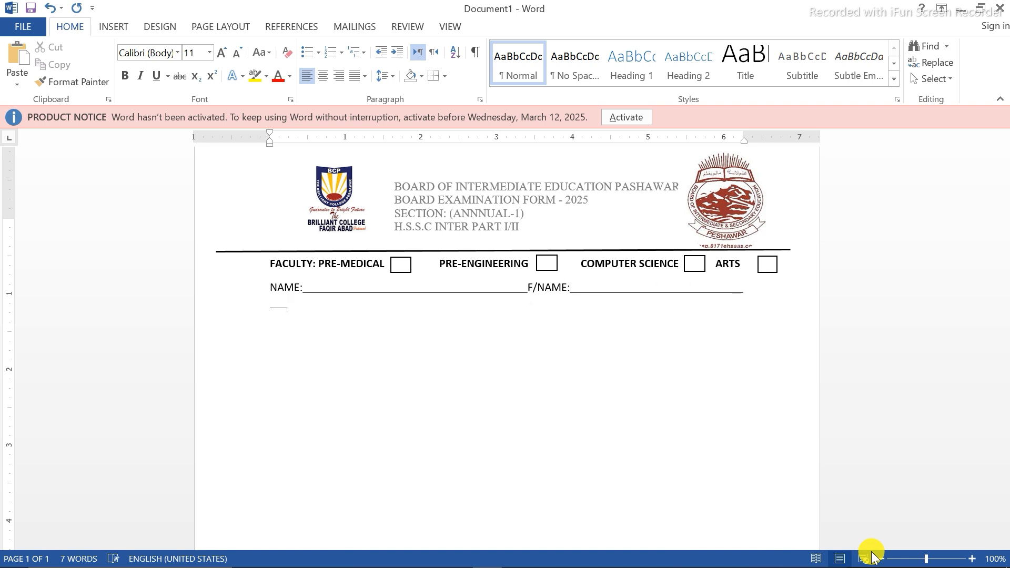
# - Add a space after the "NAME:" and "F/NAME:" labels and trim the underscores that overflow onto the second row
pyautogui.rightClick(303, 289)
pyautogui.click(331, 307)
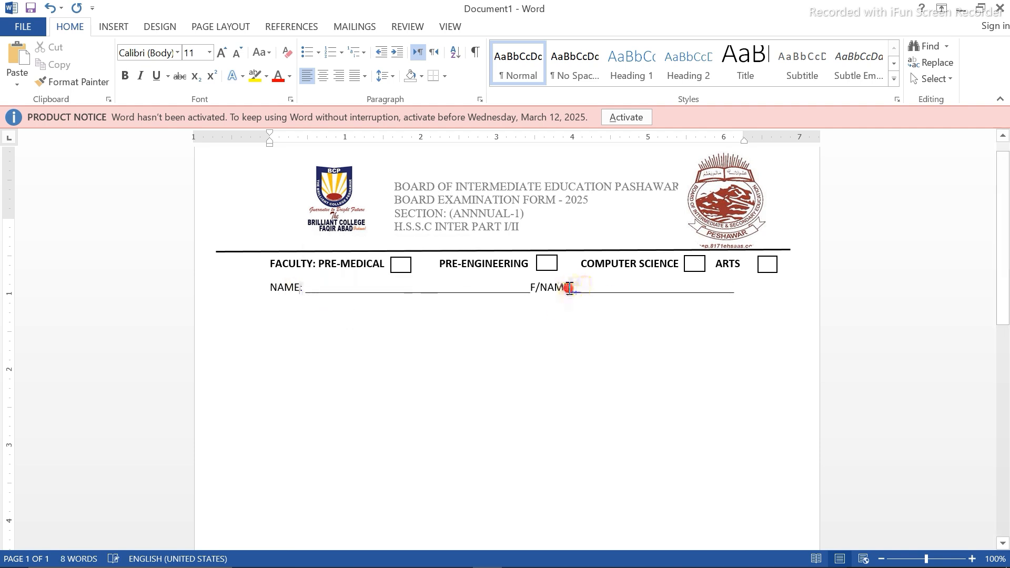
pyautogui.rightClick(573, 289)
pyautogui.click(589, 313)
# - Make the NAME and F/NAME line bold
pyautogui.moveTo(318, 287); pyautogui.dragTo(630, 305)
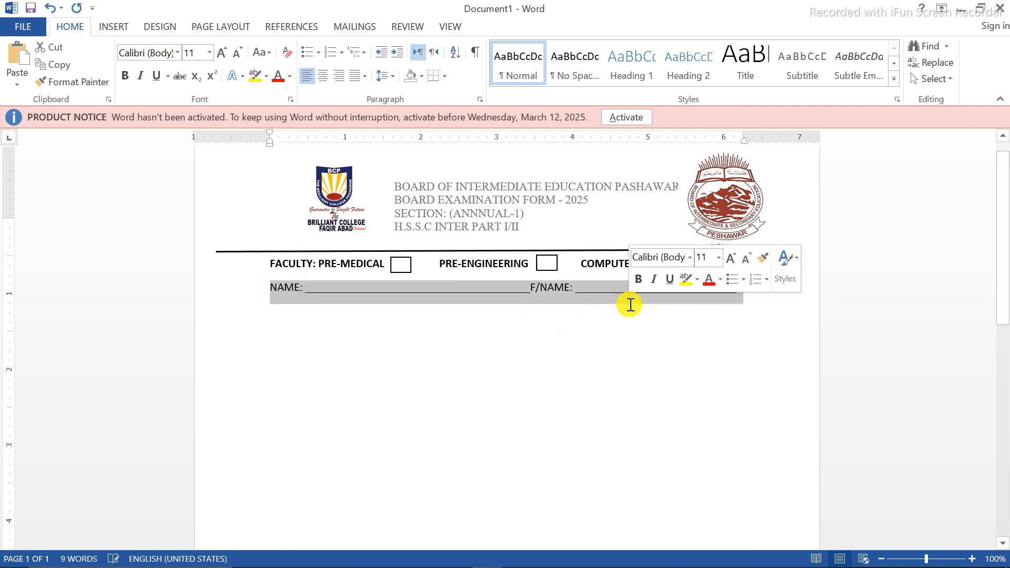
pyautogui.click(125, 75)
pyautogui.click(754, 291)
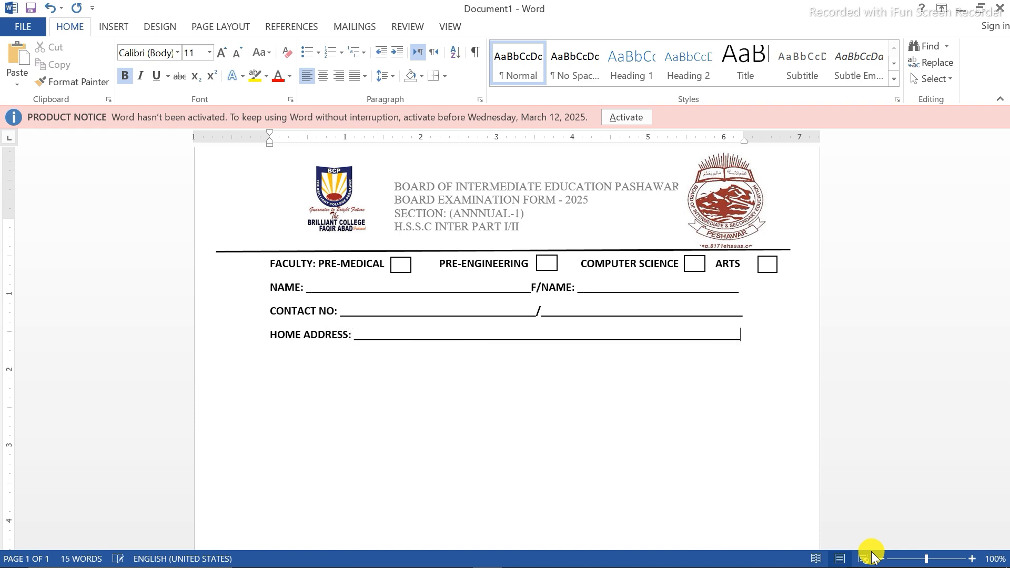
# - Copy "DETAILS OF PREVIOUS EXAMINATION PASSED" from Notepad into Word below the HOME ADDRESS line and indent it to the page's middle
pyautogui.write('_')
pyautogui.press('BackSpace')
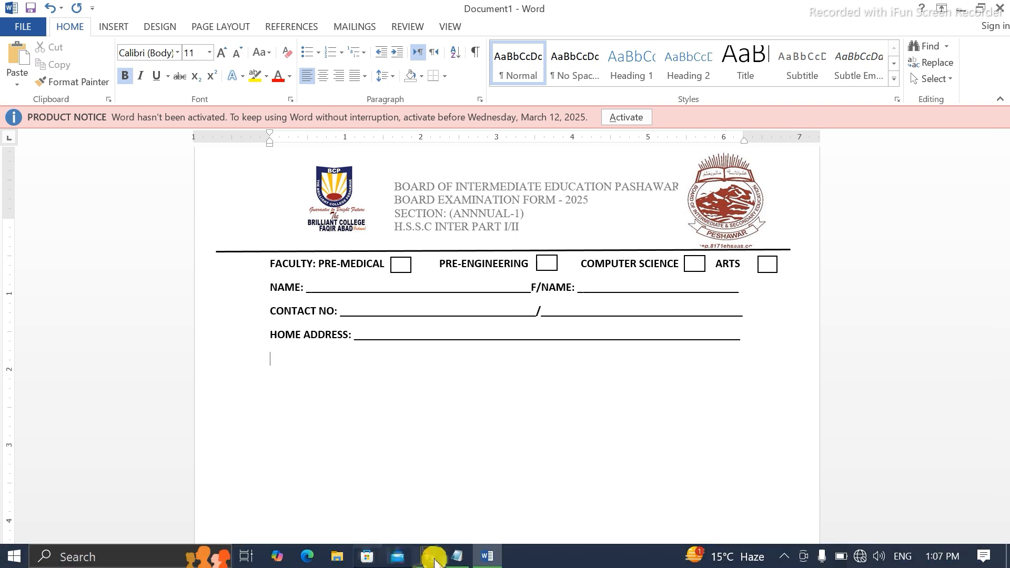
pyautogui.click(435, 561)
pyautogui.moveTo(160, 183); pyautogui.dragTo(257, 189)
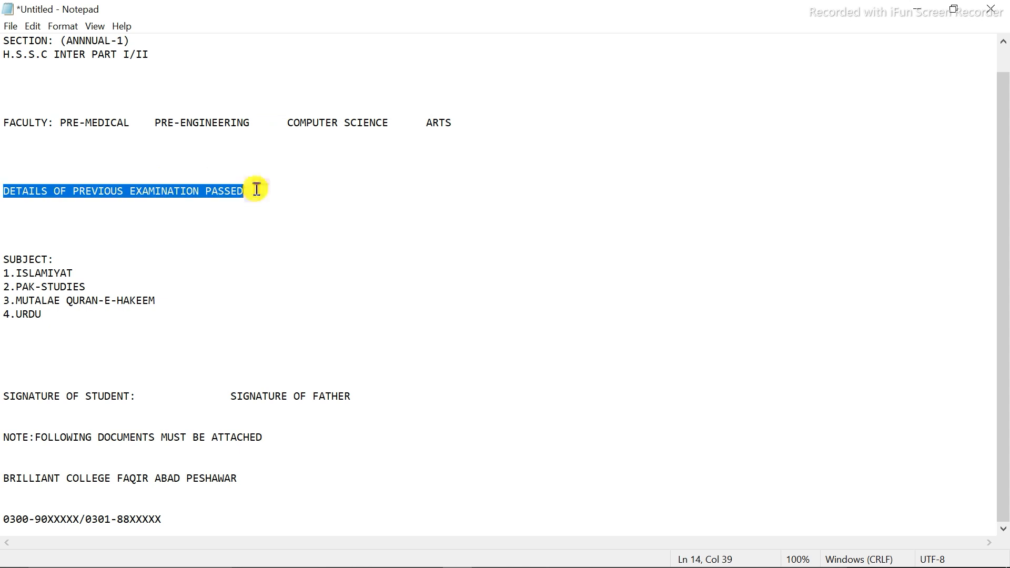
pyautogui.hotkey('ctrl', 'c')
pyautogui.click(477, 558)
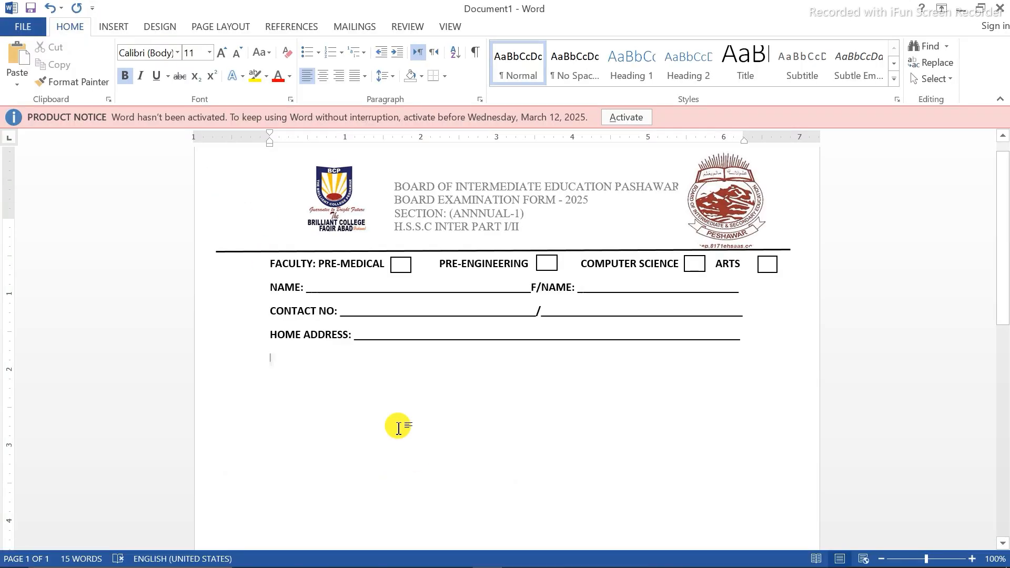
pyautogui.hotkey('ctrl', 'v')
pyautogui.click(266, 358)
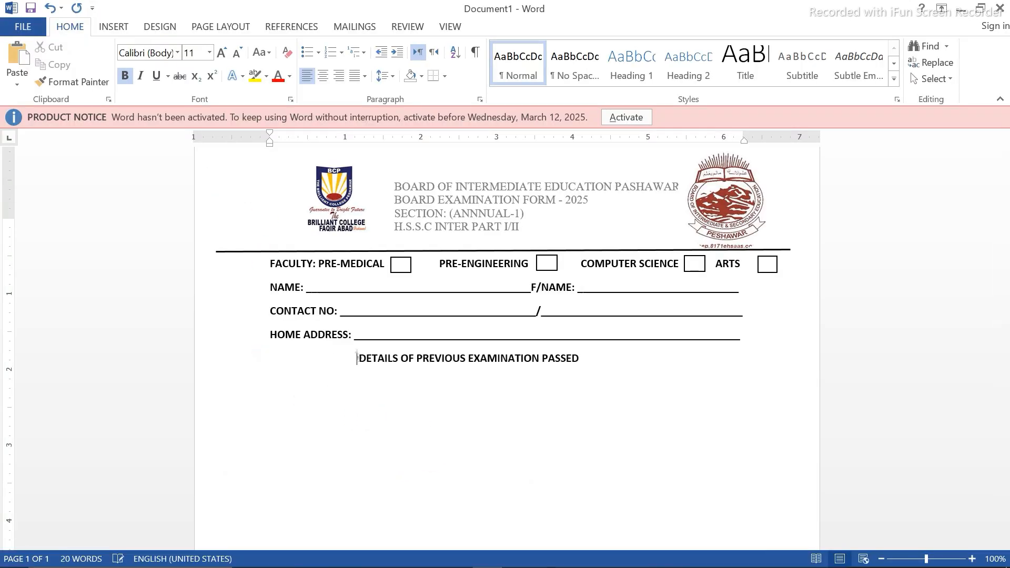
# - Insert a table with 8 columns and 3 rows below the DETAILS OF PREVIOUS EXAMINATION PASSED heading
pyautogui.click(643, 358)
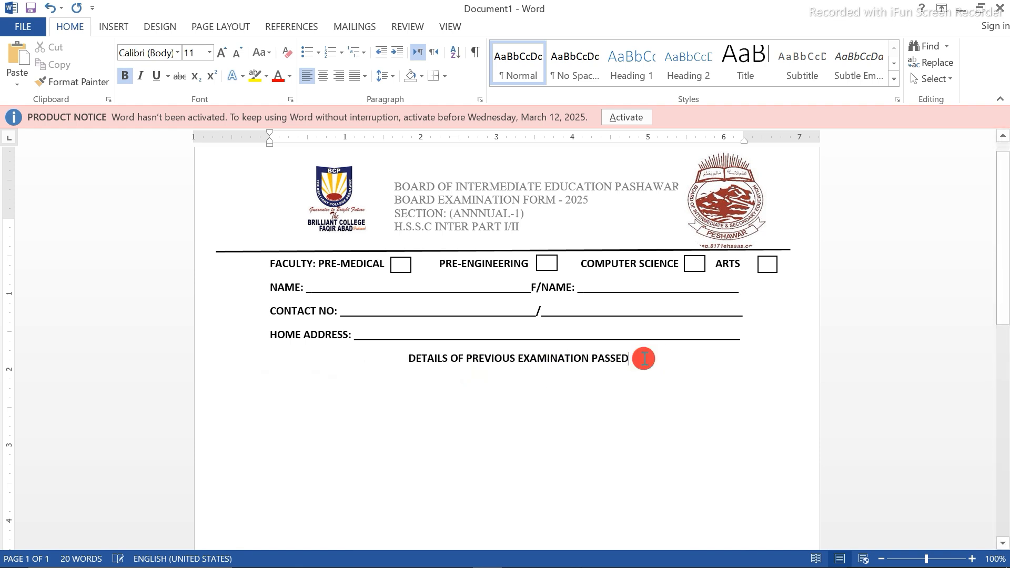
pyautogui.click(111, 27)
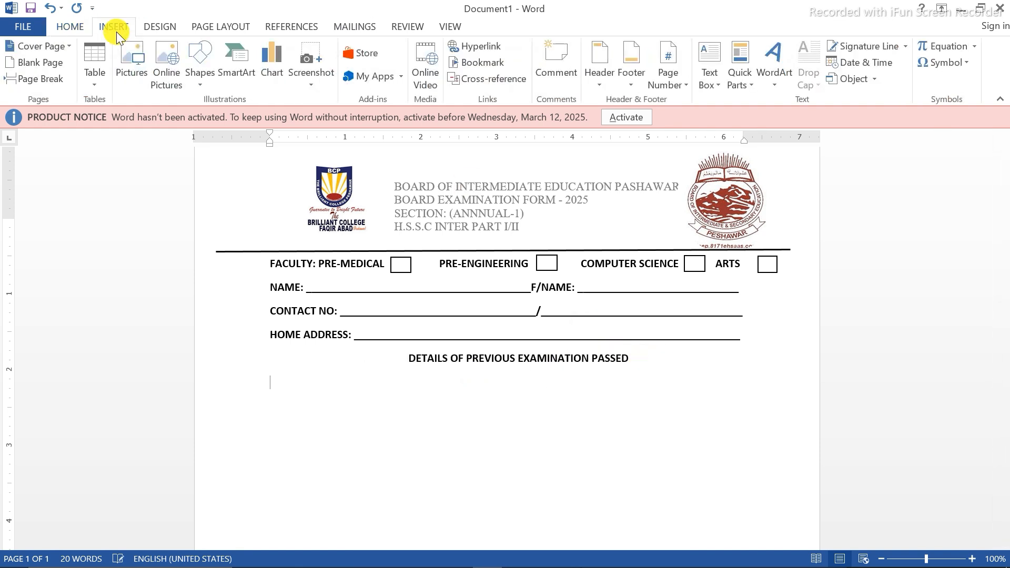
pyautogui.click(95, 69)
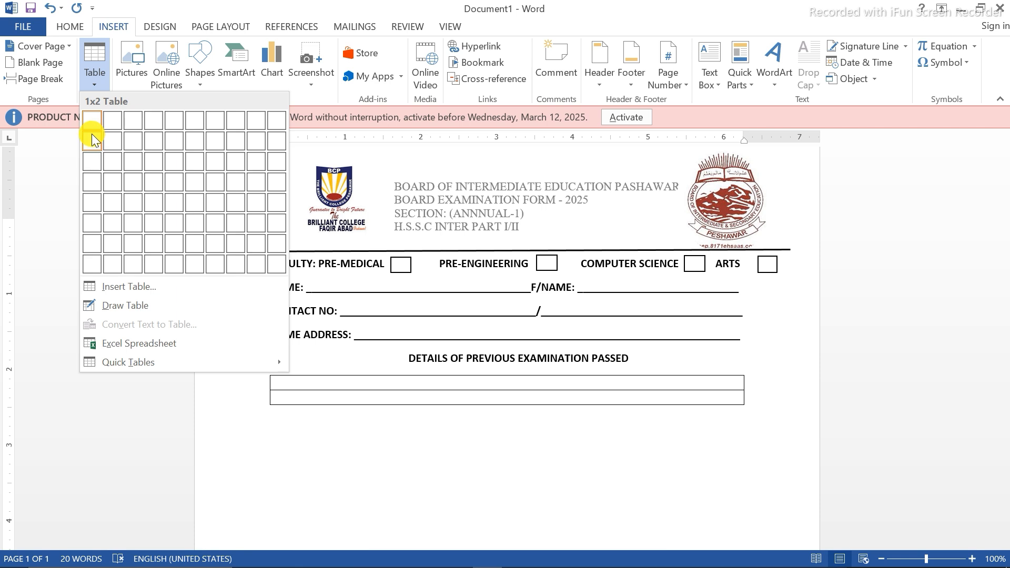
pyautogui.click(872, 555)
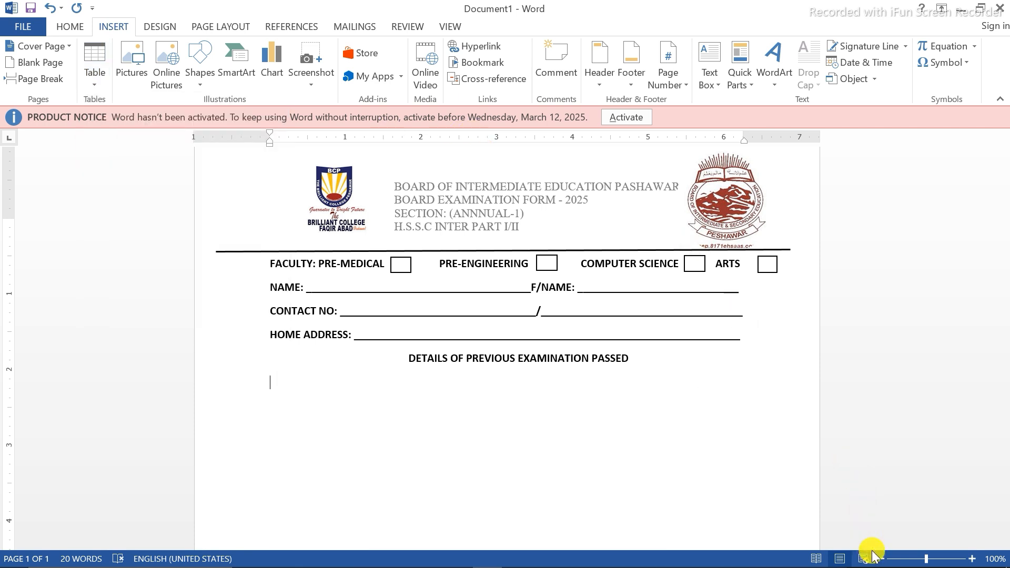
pyautogui.click(95, 74)
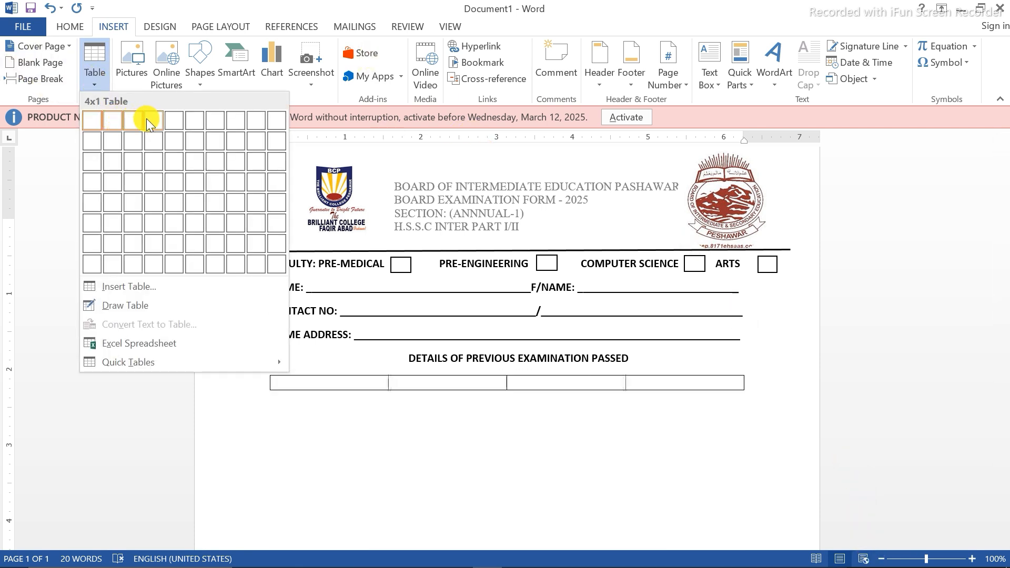
pyautogui.click(235, 160)
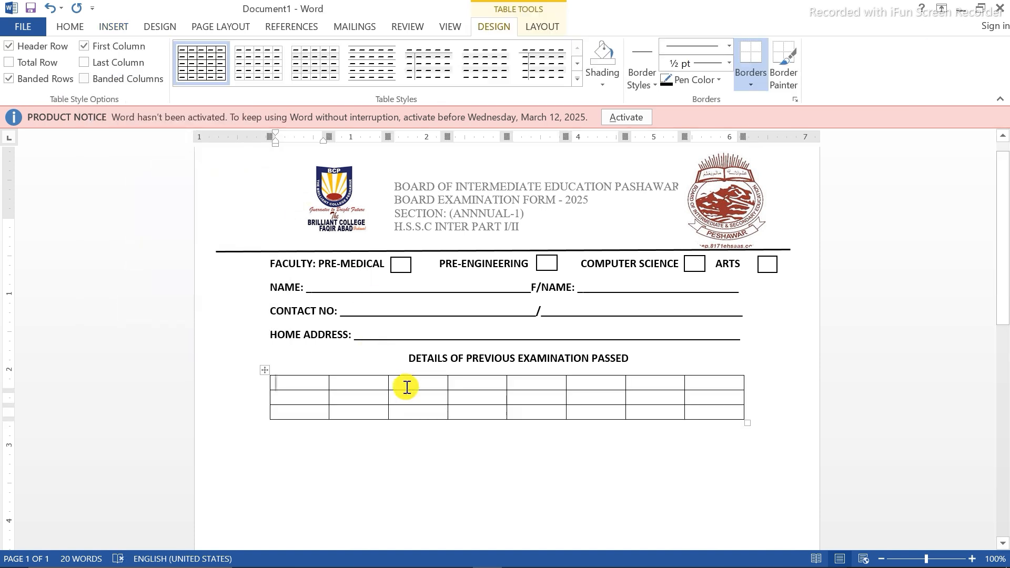
# - Make the rows of the examination table taller and head the first four columns S.NO, YEAR, R.NO and BOARD
pyautogui.moveTo(326, 390); pyautogui.dragTo(315, 455)
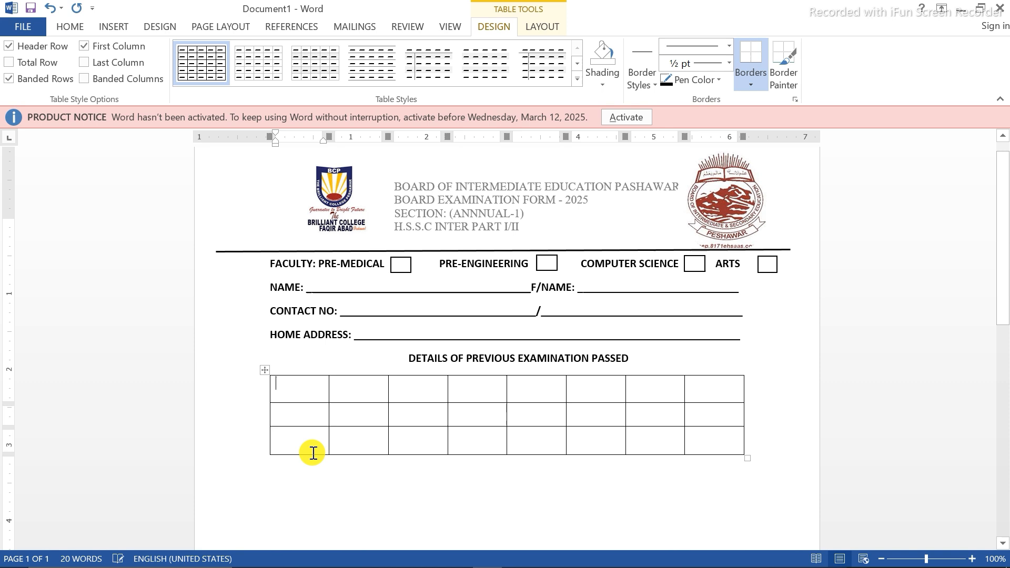
pyautogui.click(292, 386)
pyautogui.write('S.NO')
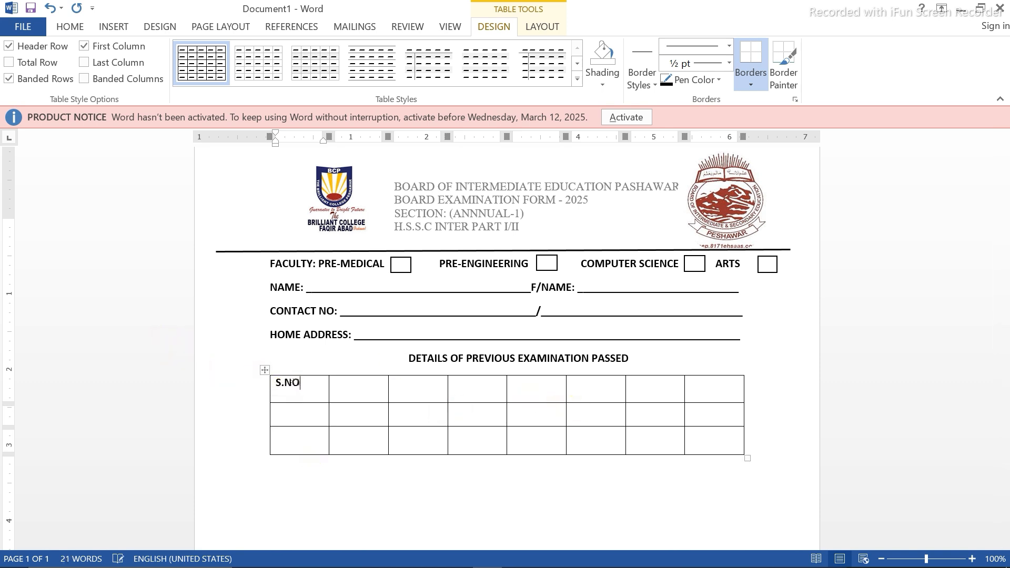
pyautogui.press('Tab')
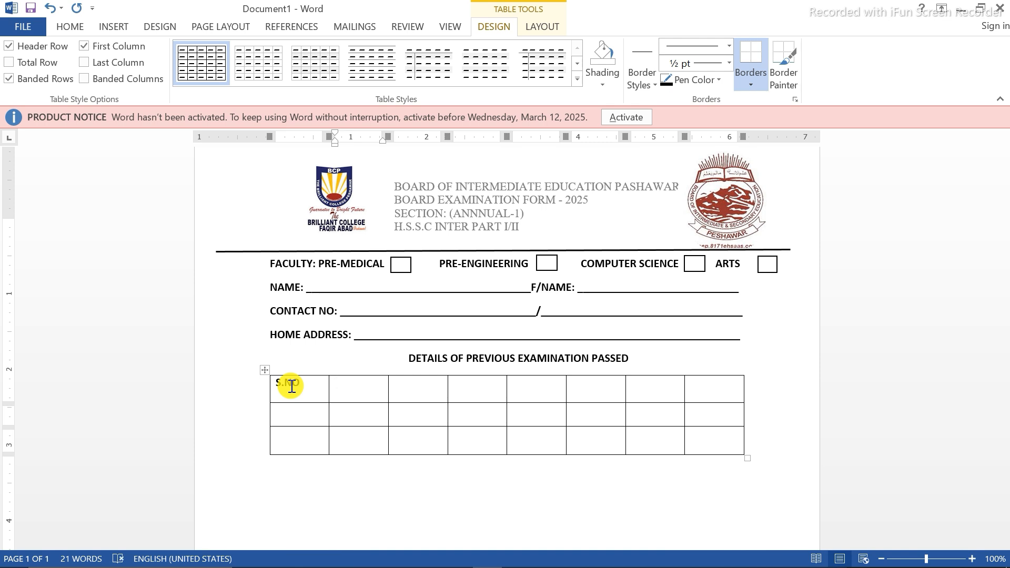
pyautogui.write('YEAR')
pyautogui.press('Tab')
pyautogui.write('R')
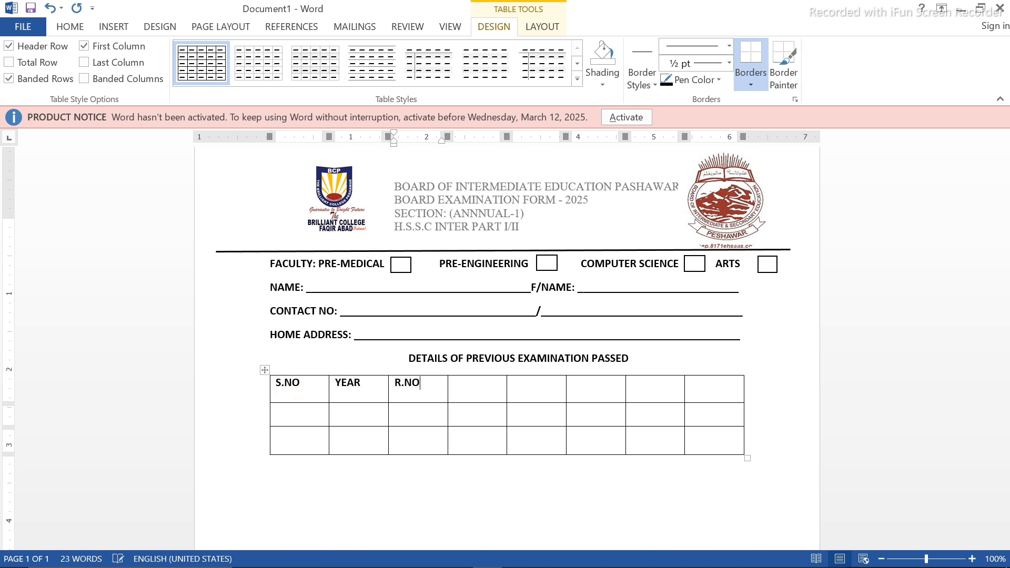
pyautogui.press('Tab')
pyautogui.write('BO')
# - Head the table's fifth and sixth columns OB/MARKS and TOTAL/MARKS
pyautogui.press('Tab')
pyautogui.write('OB')
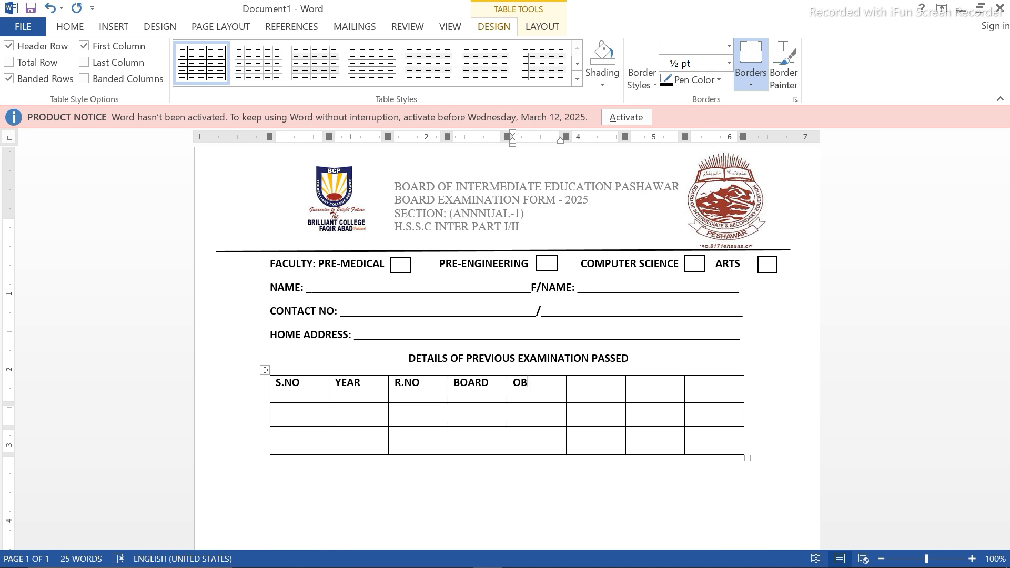
pyautogui.write('/MARKS')
pyautogui.press('Tab')
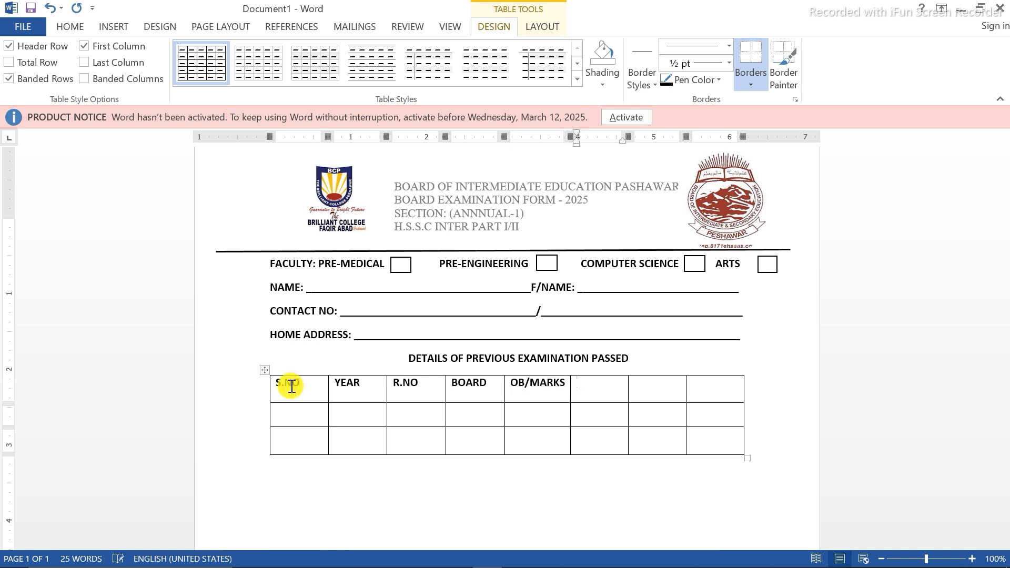
pyautogui.write('TOTAL')
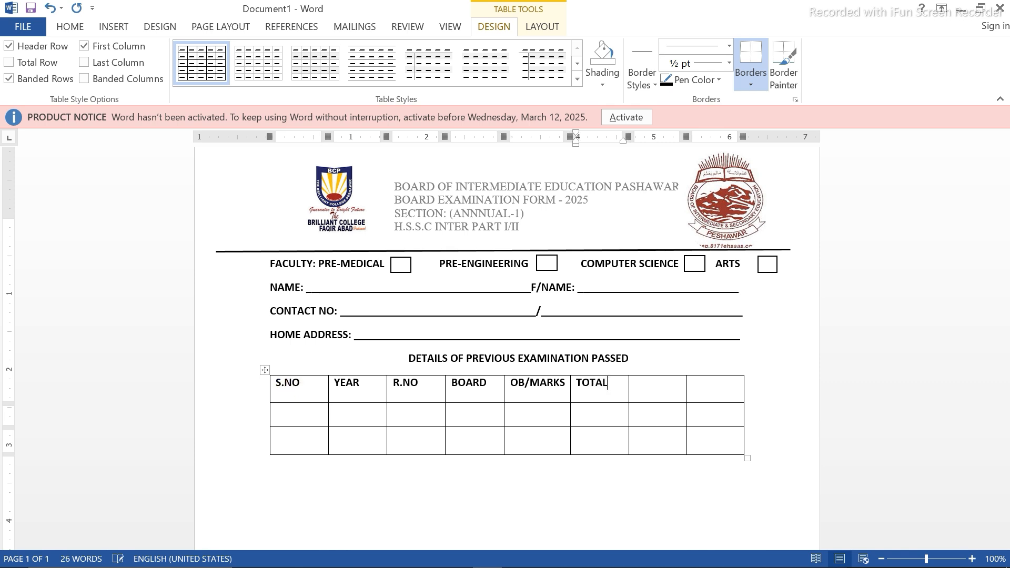
pyautogui.write('/MARKS')
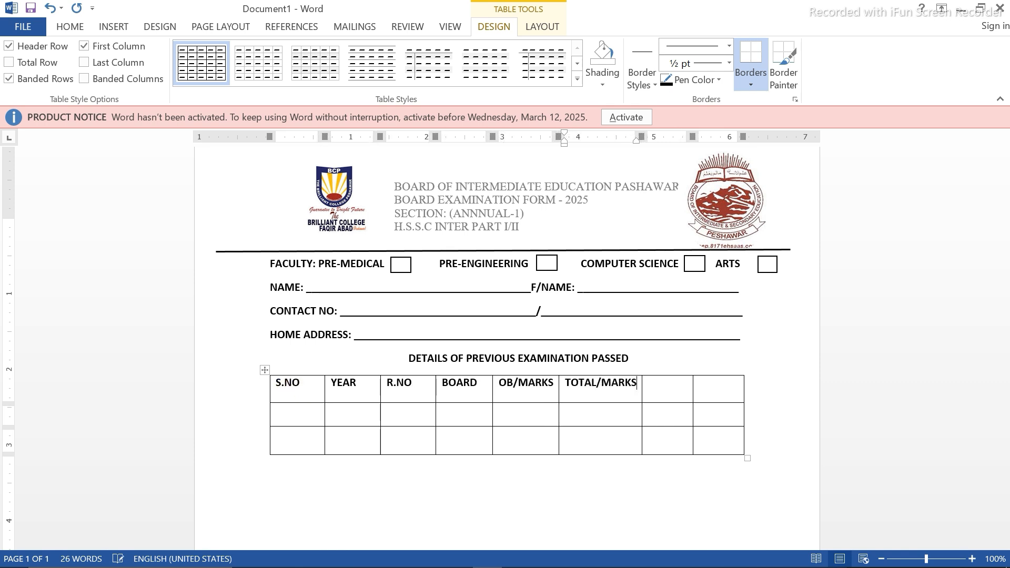
# - Head the table's last two columns PER% and GRAD
pyautogui.press('Tab')
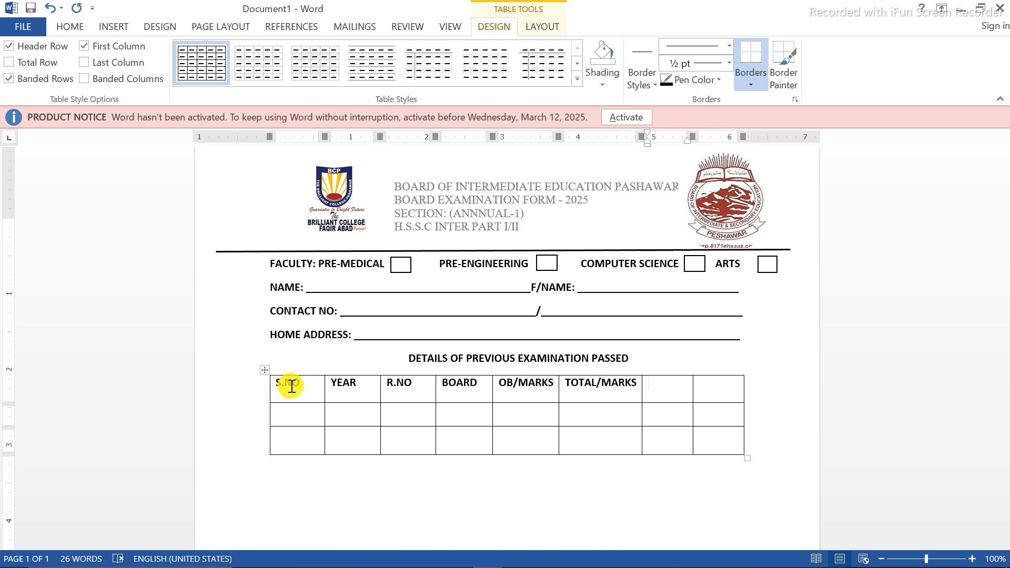
pyautogui.write('PER%')
pyautogui.press('Tab')
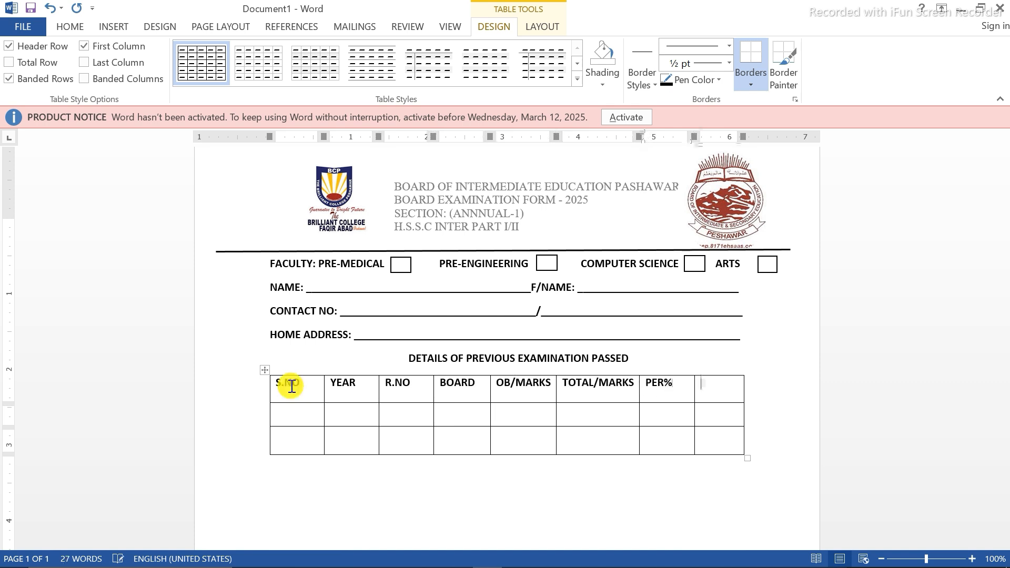
pyautogui.write('GRED')
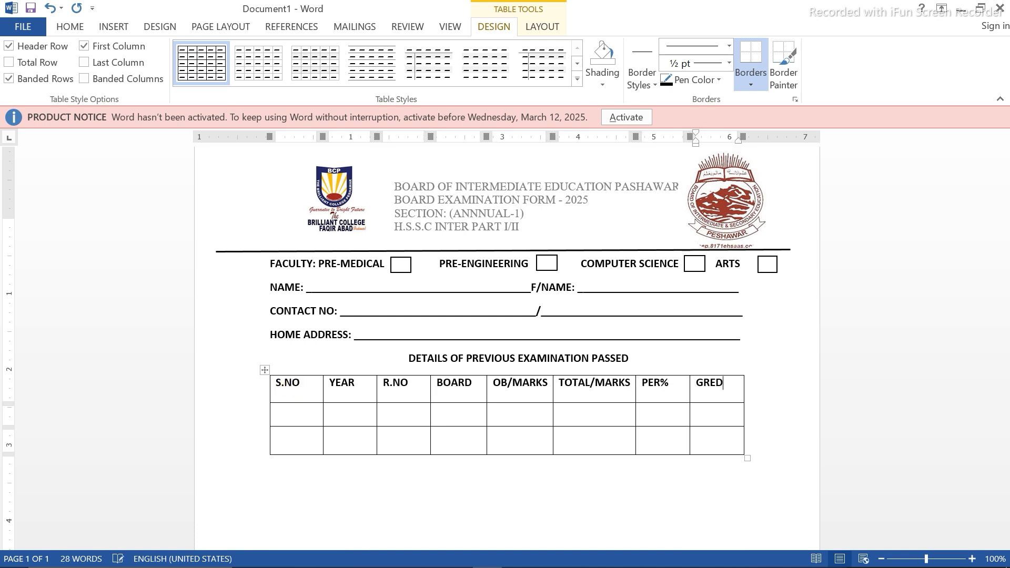
pyautogui.press('BackSpace')
pyautogui.press('BackSpace')
pyautogui.write('AD')
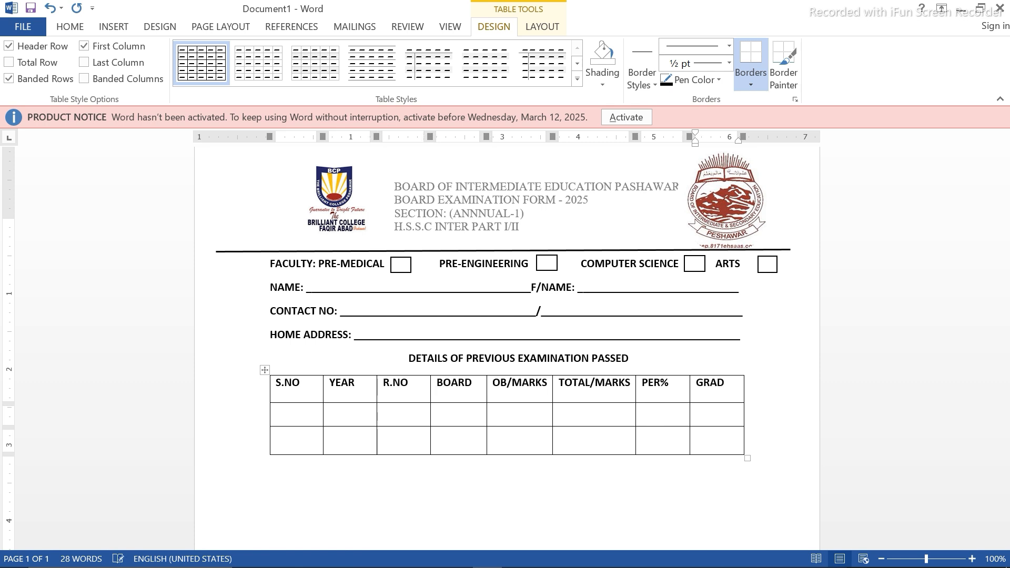
# - Label the two rows below the table header SSC and FA/FSC in the first column
pyautogui.click(298, 412)
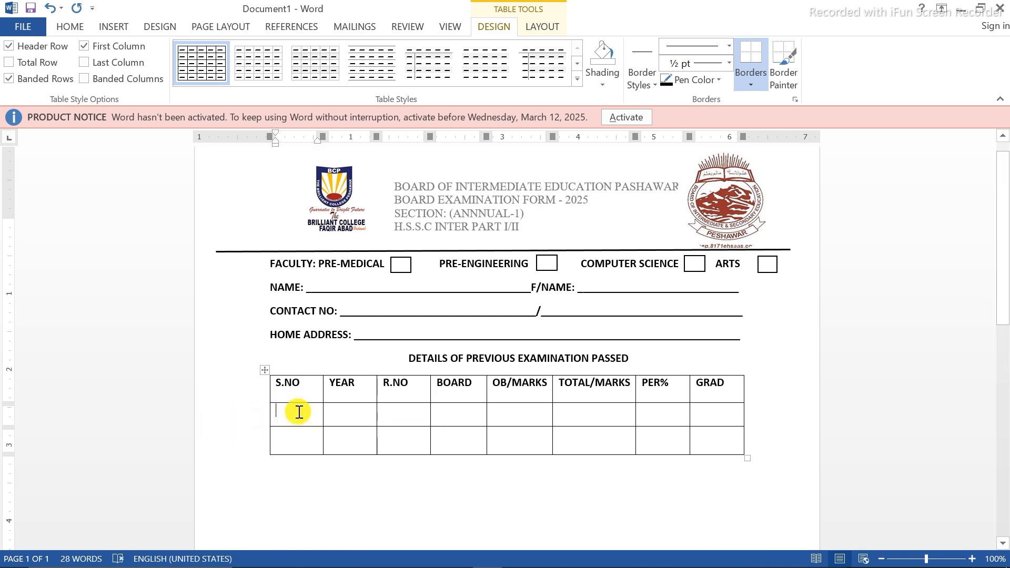
pyautogui.write('SSC')
pyautogui.press('BackSpace')
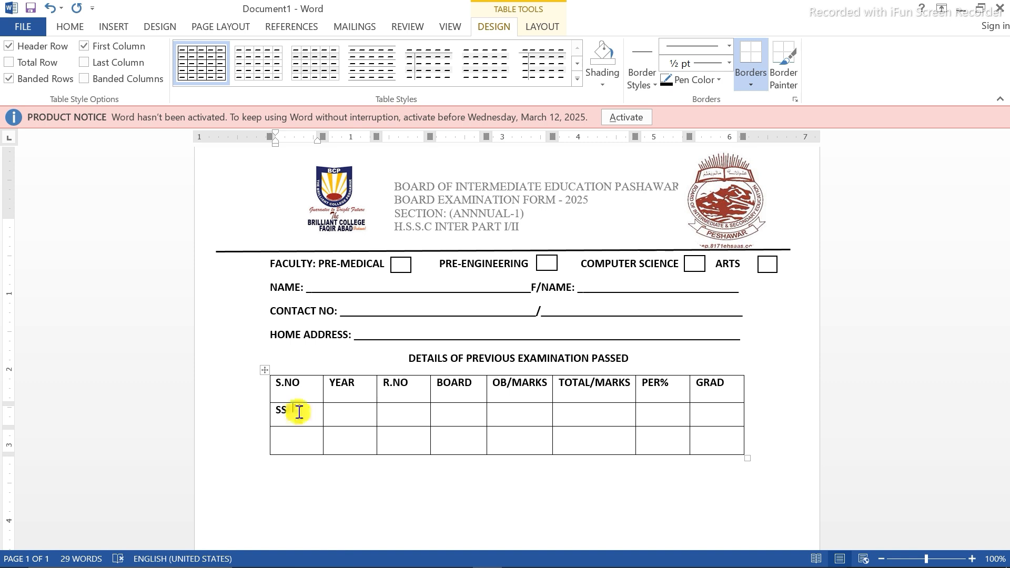
pyautogui.write('FA/')
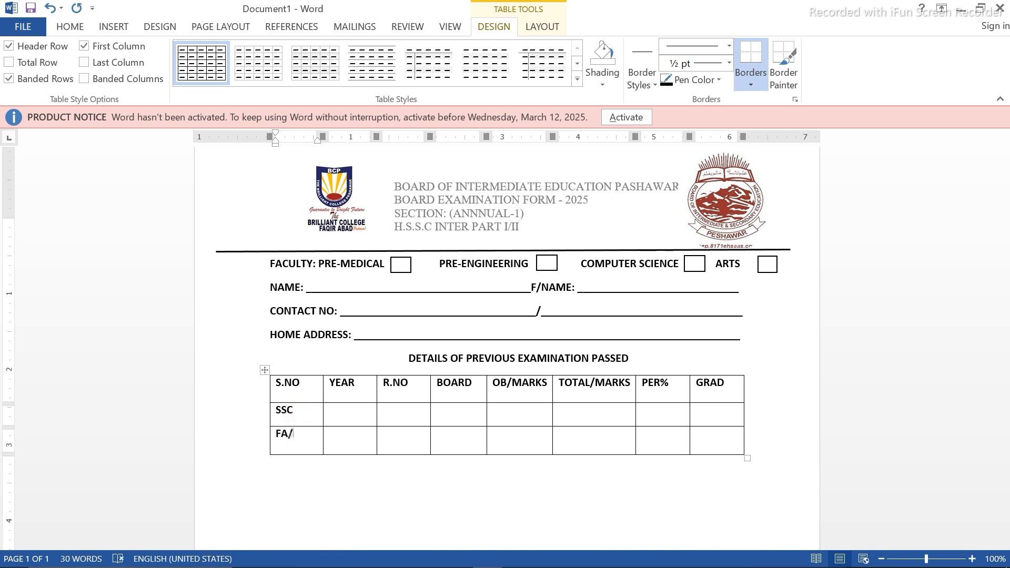
pyautogui.write('FSC')
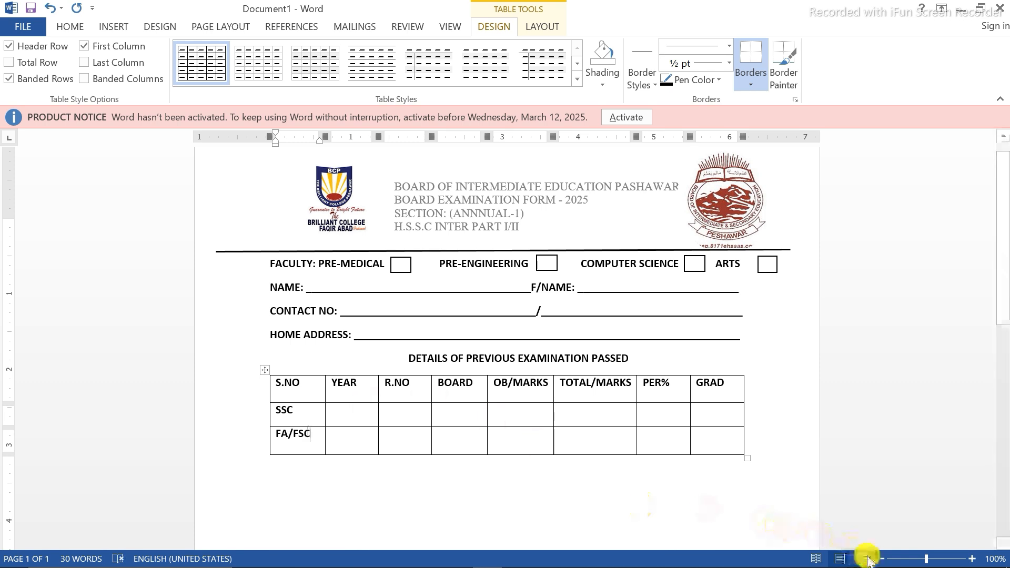
# - Add the heading "SUBJECT:" below the examination table and underline it
pyautogui.press('Down')
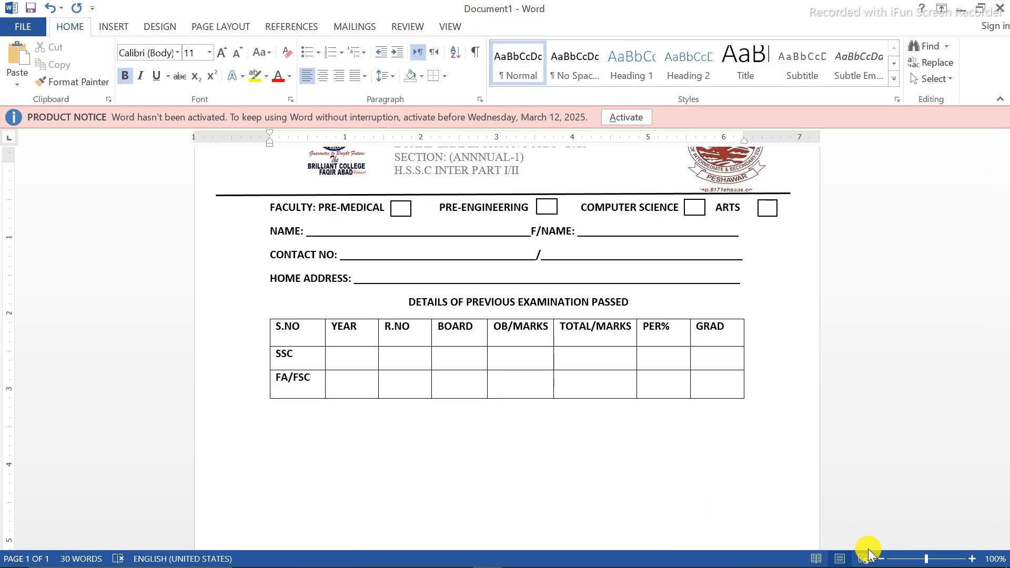
pyautogui.write('SUBJECT:')
pyautogui.hotkey('ctrl', 'u')
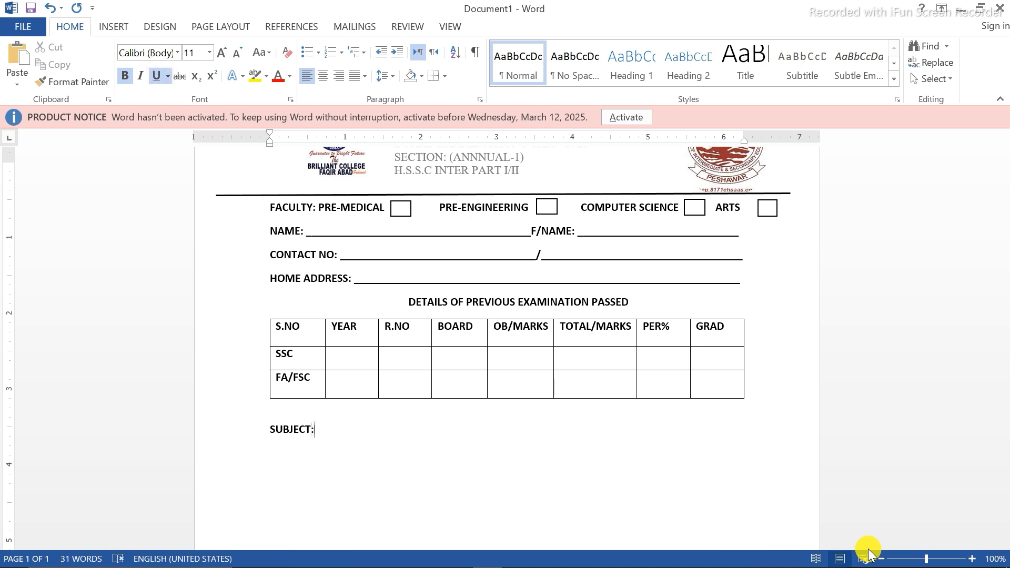
pyautogui.click(255, 440)
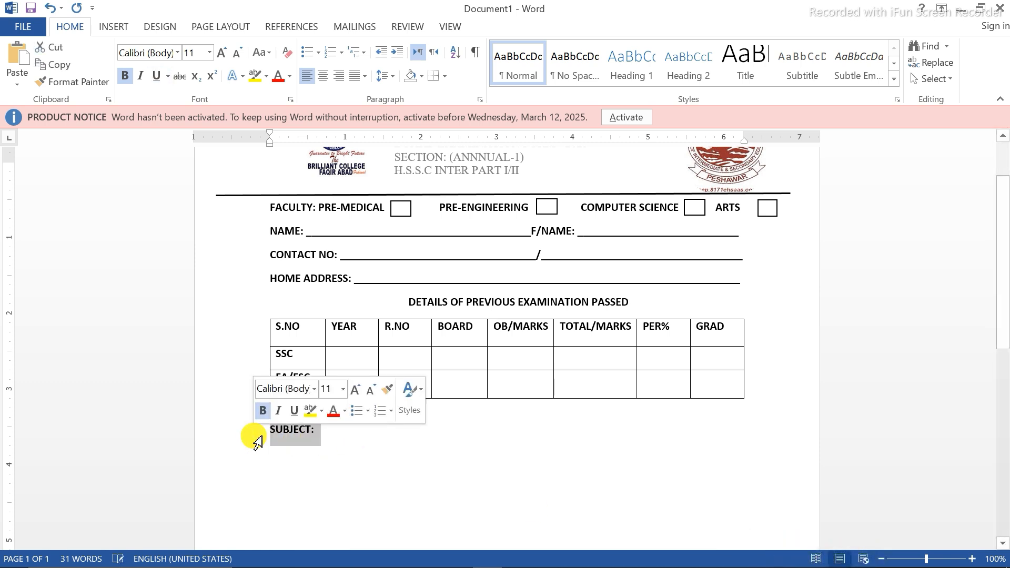
pyautogui.hotkey('ctrl', 'u')
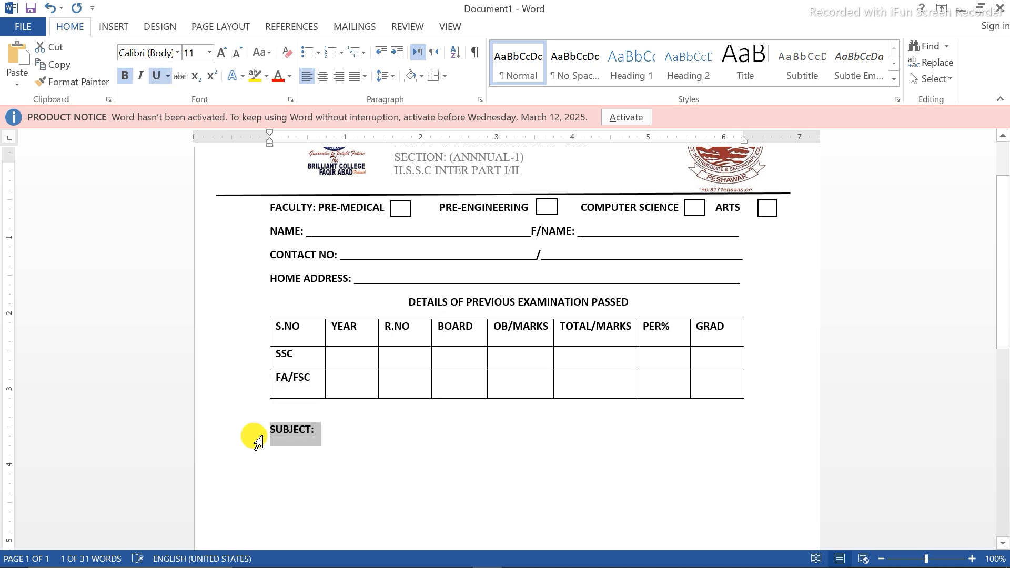
pyautogui.click(168, 76)
pyautogui.click(197, 107)
pyautogui.click(320, 428)
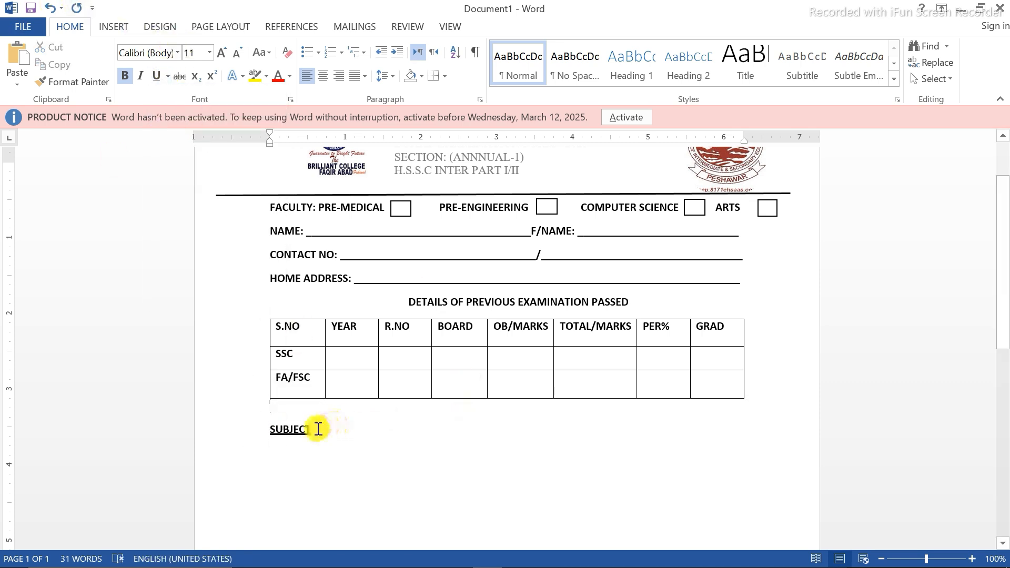
# - Copy the four numbered subjects, ISLAMIYAT to URDU, from Notepad into Word on a new line below the SUBJECT heading
pyautogui.press('Return')
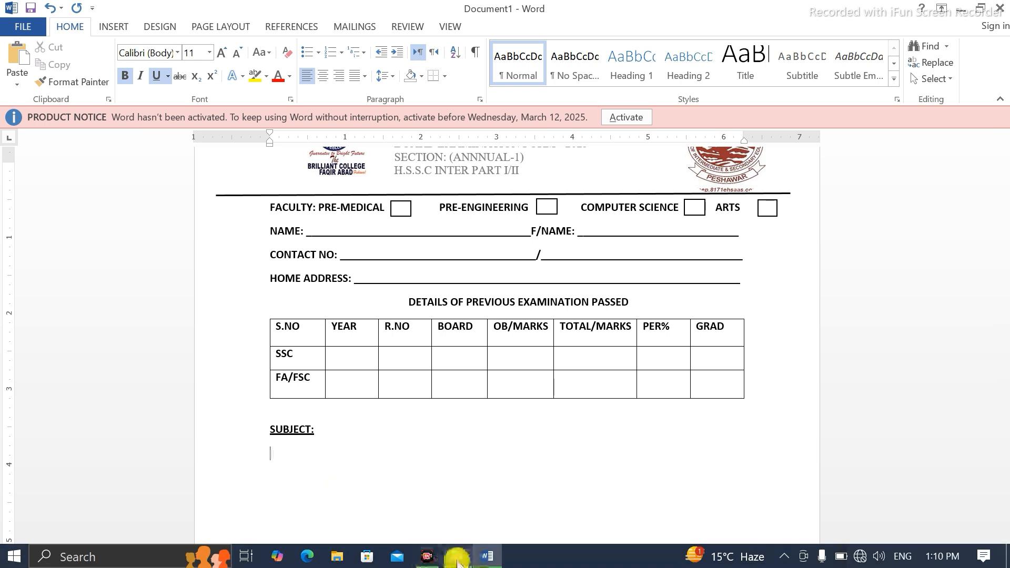
pyautogui.click(458, 562)
pyautogui.moveTo(3, 268); pyautogui.dragTo(78, 323)
pyautogui.hotkey('ctrl', 'c')
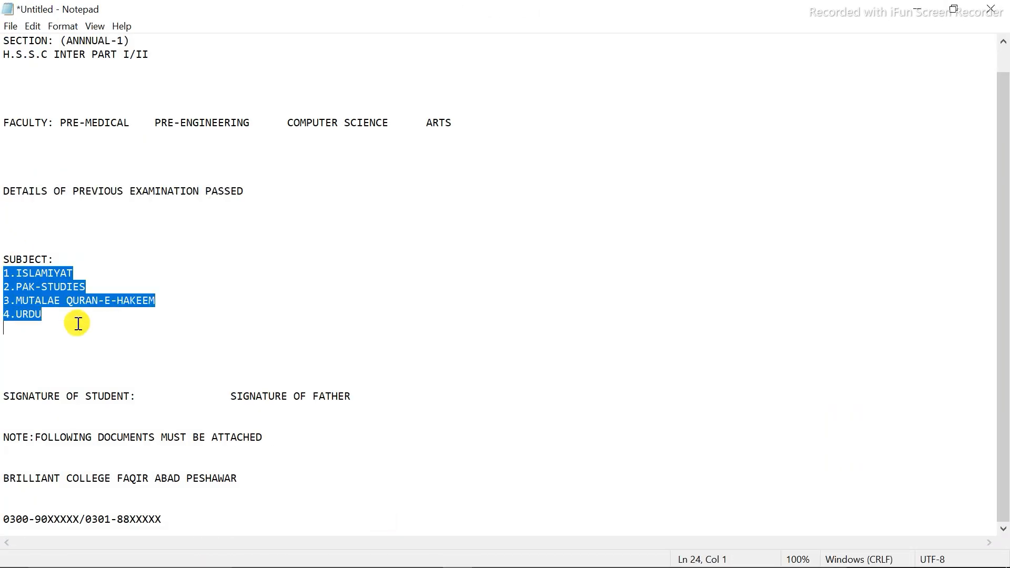
pyautogui.click(480, 557)
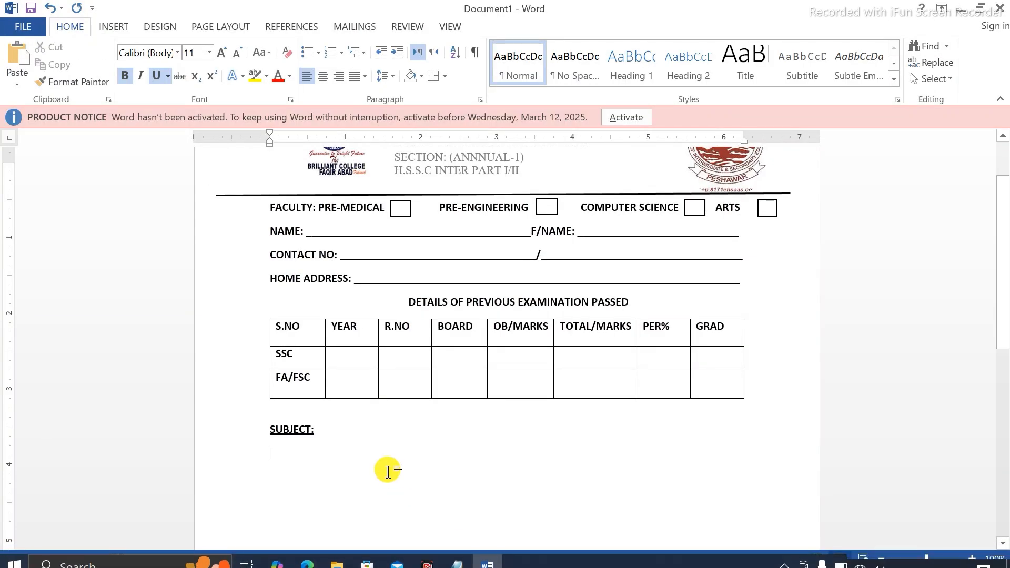
pyautogui.hotkey('ctrl', 'v')
# - Accept the suggested space after the number of each of the four subjects and remove the underline from these lines
pyautogui.rightClick(287, 453)
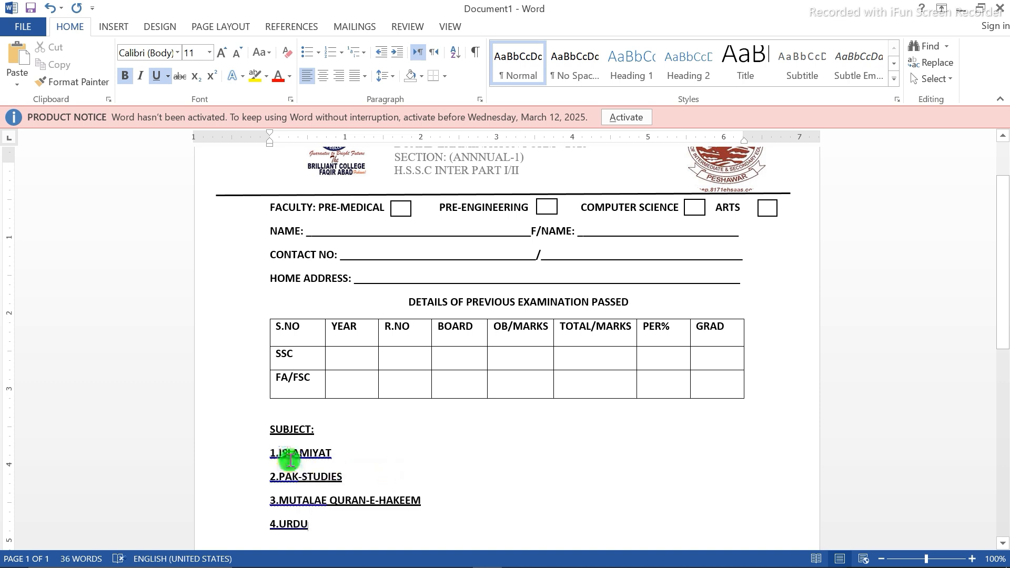
pyautogui.click(309, 472)
pyautogui.rightClick(296, 478)
pyautogui.click(314, 402)
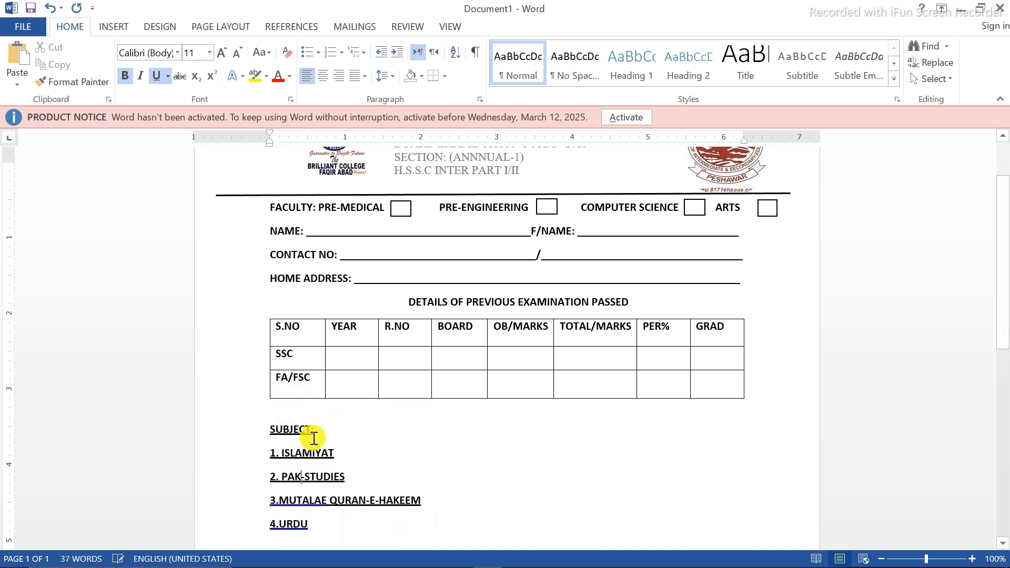
pyautogui.rightClick(302, 506)
pyautogui.click(324, 416)
pyautogui.rightClick(288, 523)
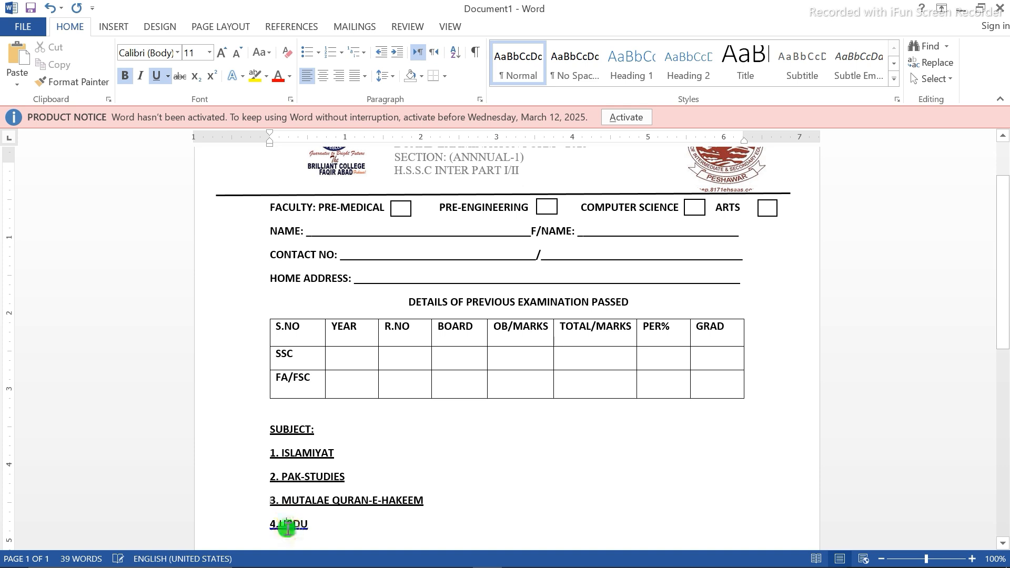
pyautogui.click(315, 444)
pyautogui.moveTo(265, 449); pyautogui.dragTo(326, 525)
pyautogui.click(156, 76)
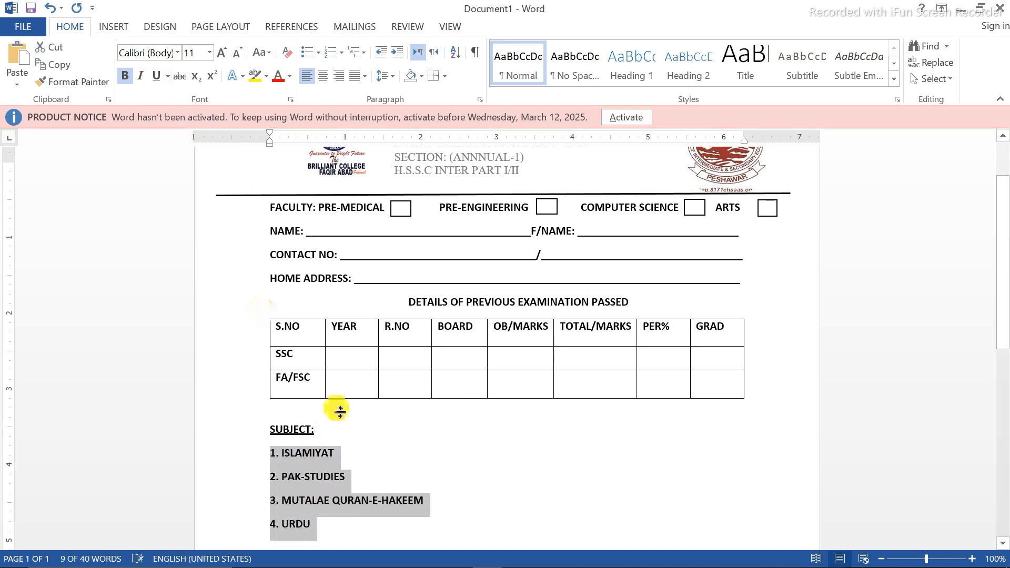
# - Continue the subject list below URDU with items 5 to 8, each followed by an underscore blank of equal length
pyautogui.click(333, 524)
pyautogui.press('Return')
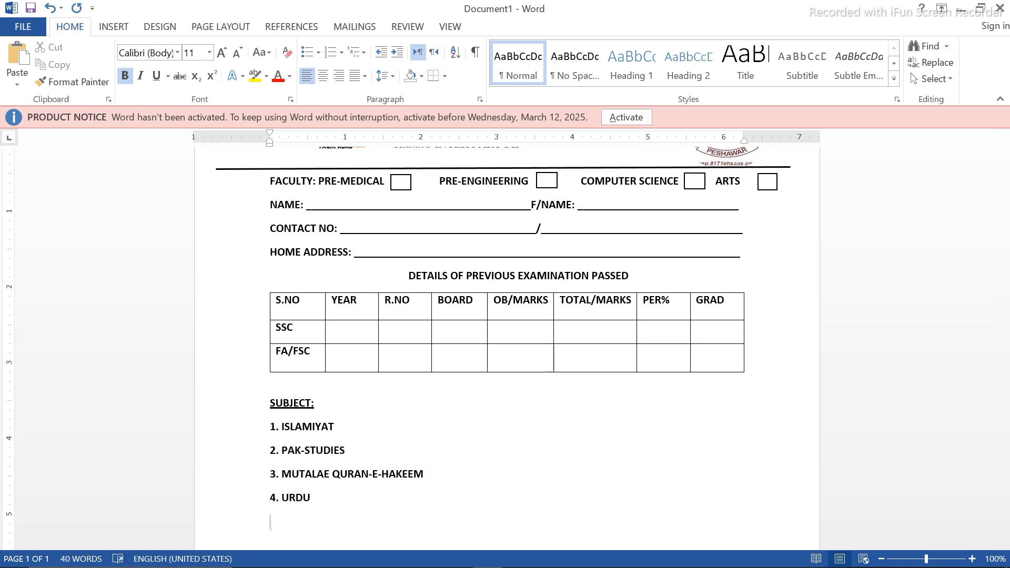
pyautogui.write('5.___________________________')
pyautogui.press('Return')
pyautogui.write('6.')
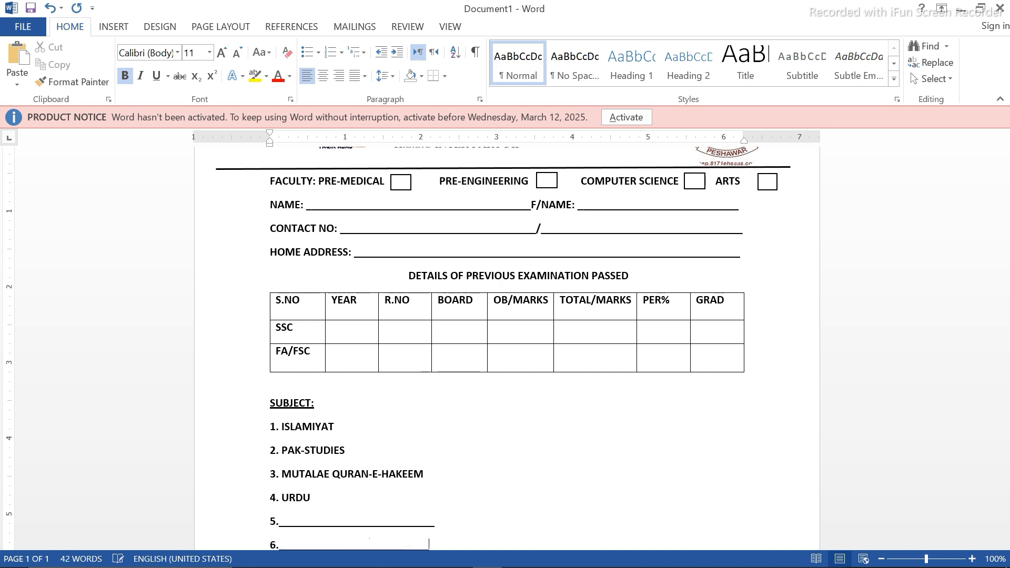
pyautogui.press('Return')
pyautogui.write('7')
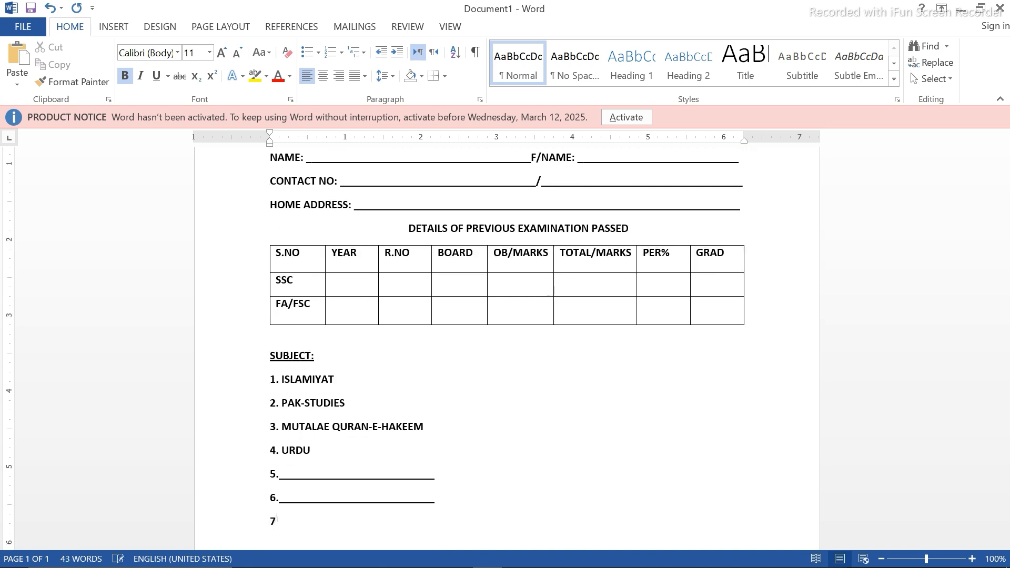
pyautogui.write('.____________________________________________________________')
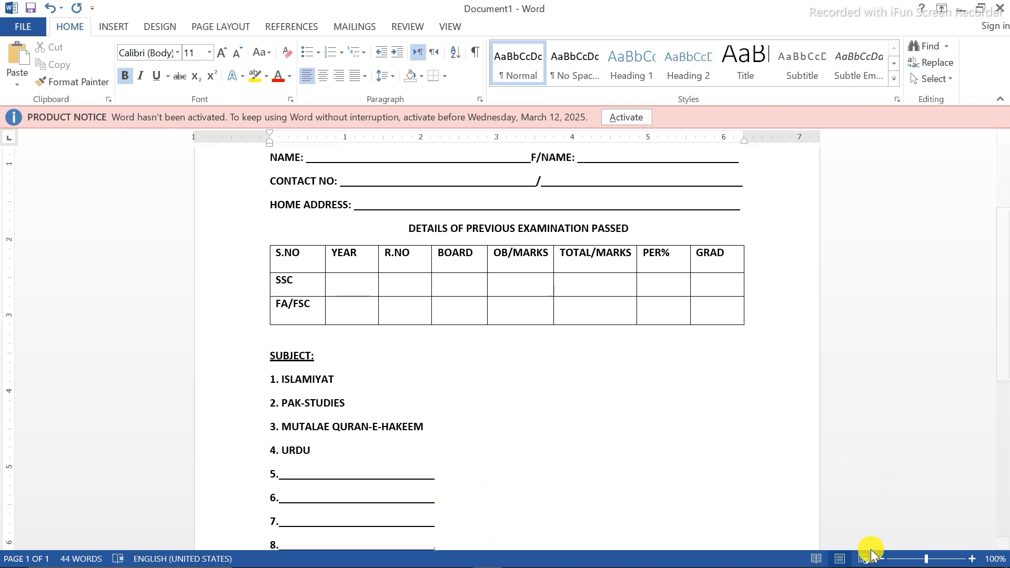
# - Copy the "SIGNATURE OF STUDENT:" and "SIGNATURE OF FATHER" line from Notepad into Word below item 8 of the subject list
pyautogui.scroll(-2, 409, 282)
pyautogui.click(454, 557)
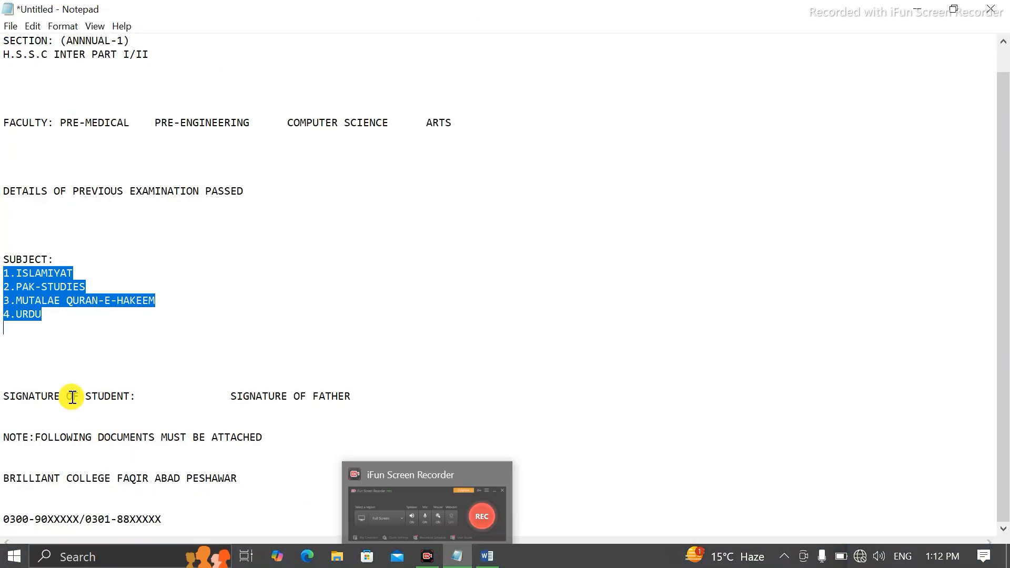
pyautogui.moveTo(5, 397); pyautogui.dragTo(361, 393)
pyautogui.hotkey('ctrl', 'c')
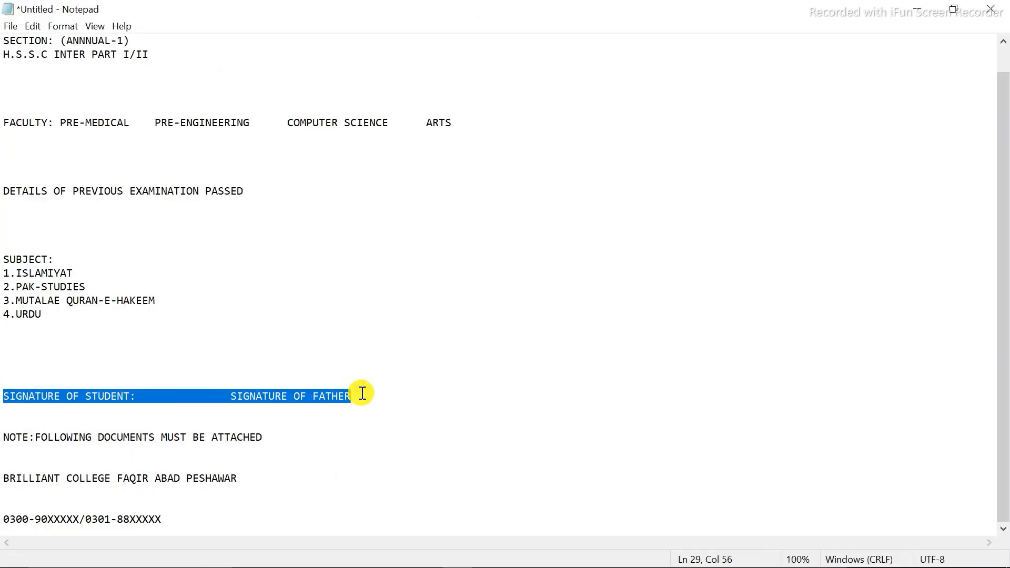
pyautogui.click(487, 557)
pyautogui.hotkey('ctrl', 'v')
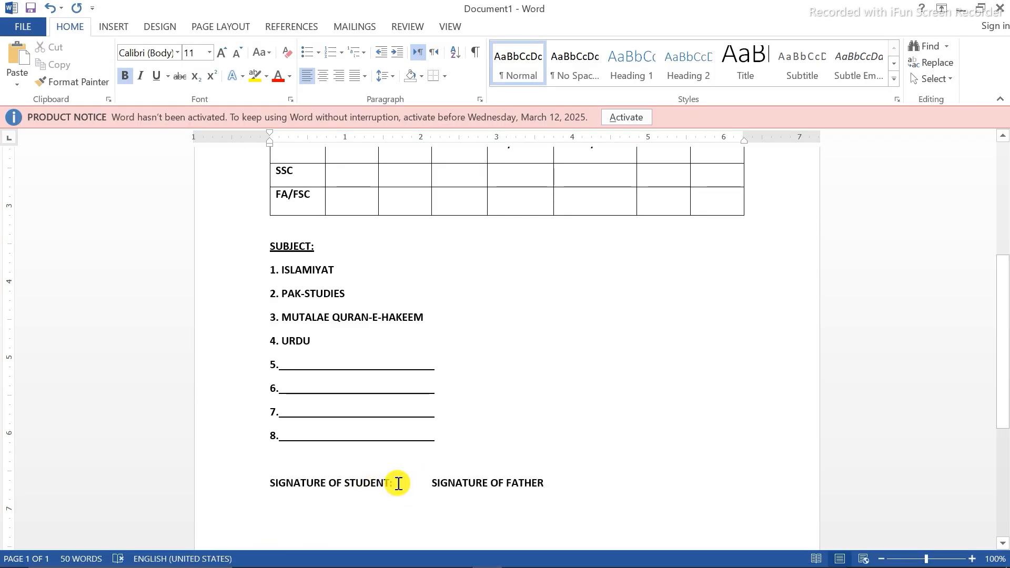
# - Add an underscore blank after "SIGNATURE OF STUDENT:" and narrow the gap before "SIGNATURE OF FATHER"
pyautogui.press('BackSpace')
pyautogui.press('BackSpace')
pyautogui.write('_______________________________')
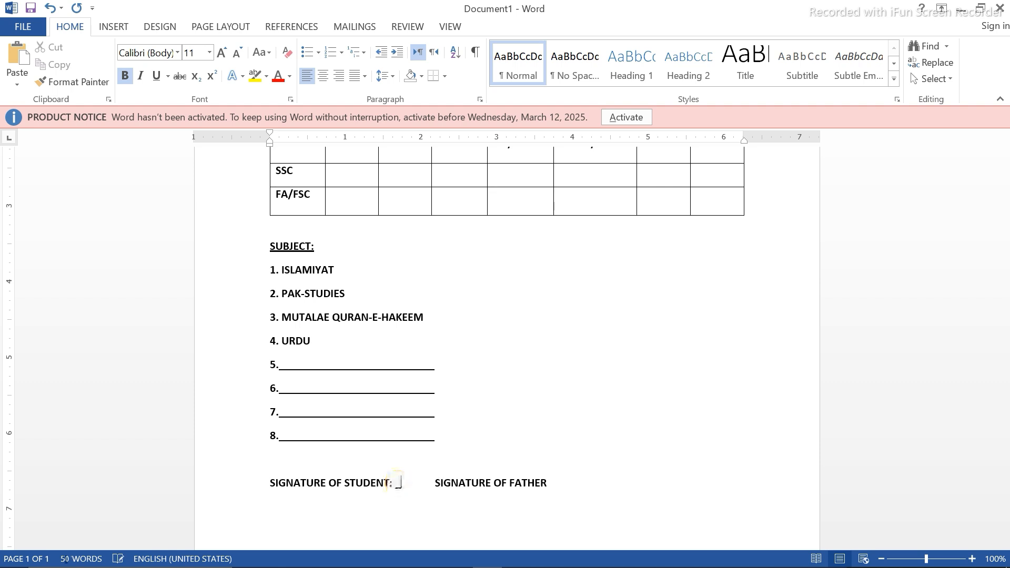
pyautogui.write('___')
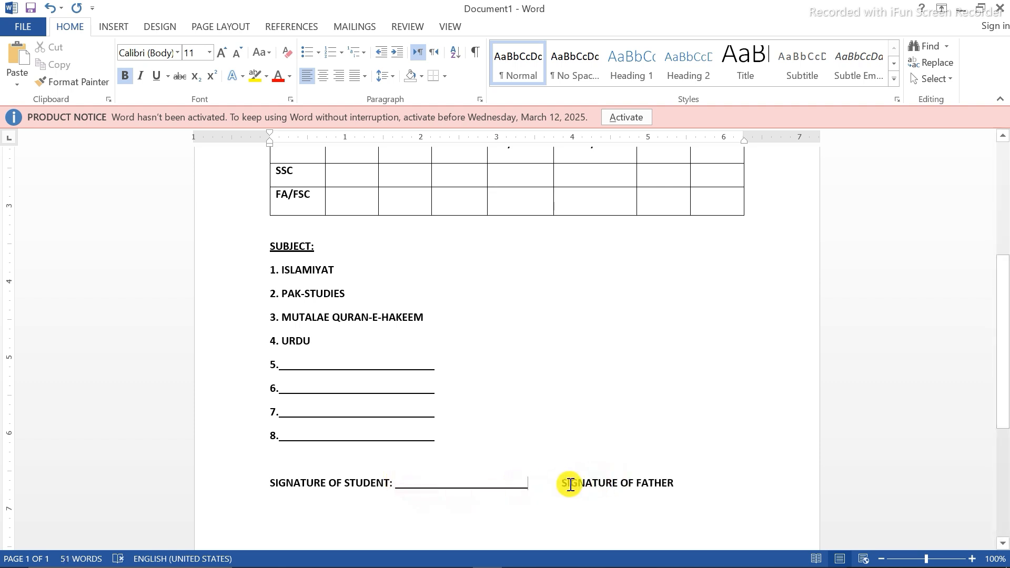
pyautogui.click(564, 482)
pyautogui.press('BackSpace')
pyautogui.press('BackSpace')
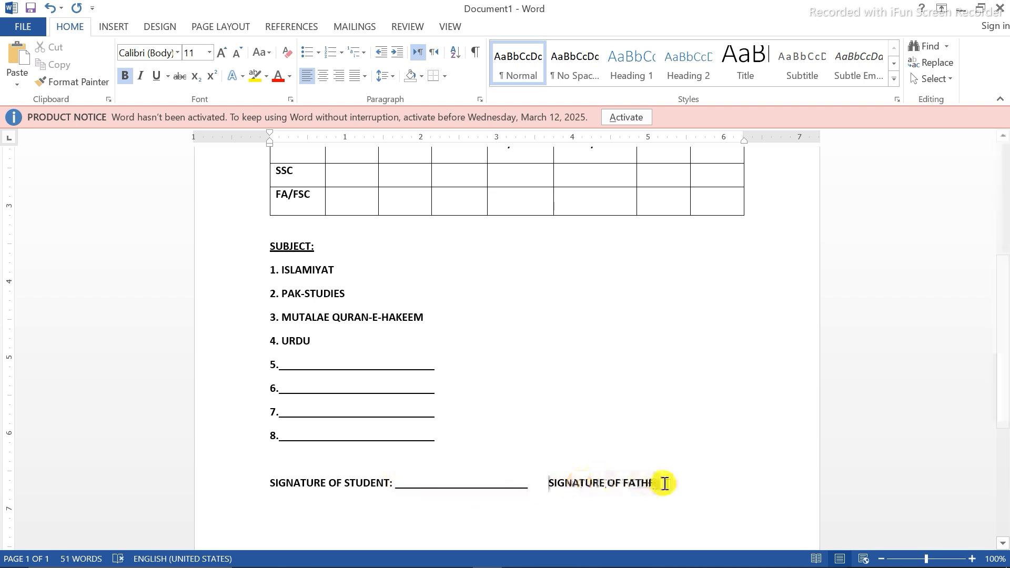
# - Put a colon after "SIGNATURE OF FATHER" and follow it with an underscore blank reaching the right margin
pyautogui.click(665, 483)
pyautogui.write(':')
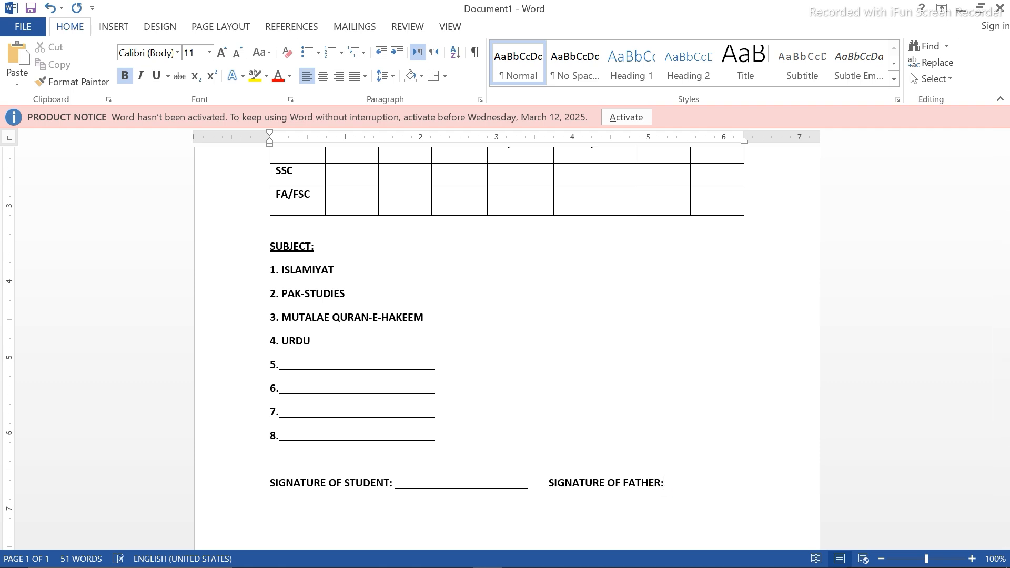
pyautogui.write(' _______________')
pyautogui.press('BackSpace')
pyautogui.press('BackSpace')
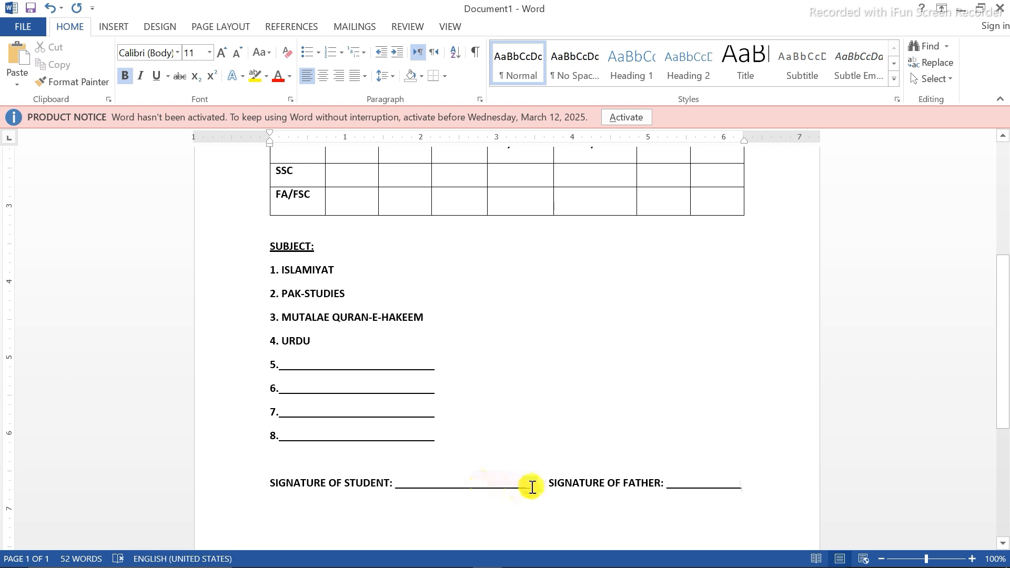
# - Balance the signature line by shortening the student's blank and the gap after it, then lengthening the father's blank to the right margin
pyautogui.click(531, 484)
pyautogui.press('BackSpace')
pyautogui.press('BackSpace')
pyautogui.press('BackSpace')
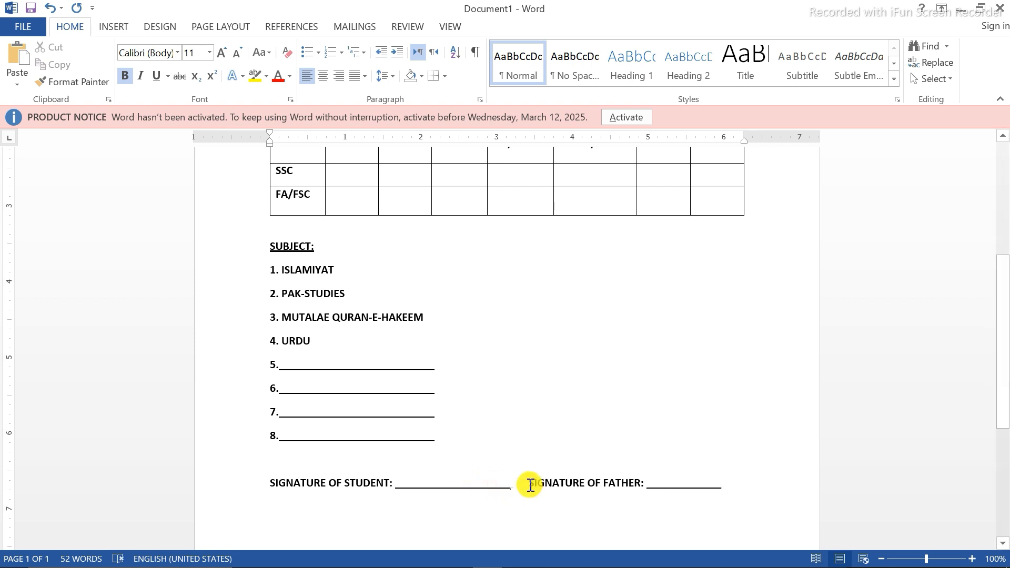
pyautogui.write('_')
pyautogui.press('Delete')
pyautogui.press('Delete')
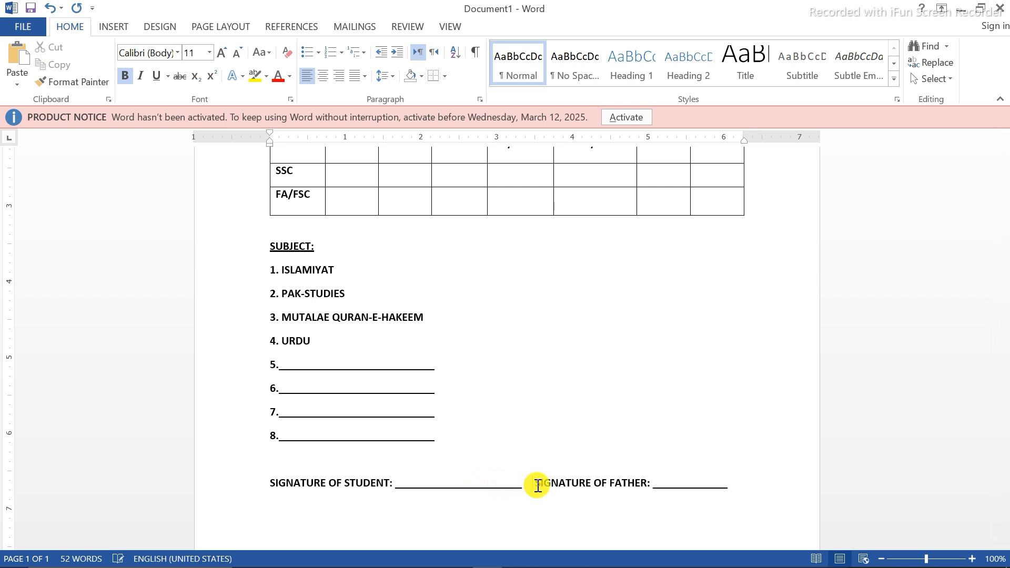
pyautogui.click(731, 488)
pyautogui.write('_____')
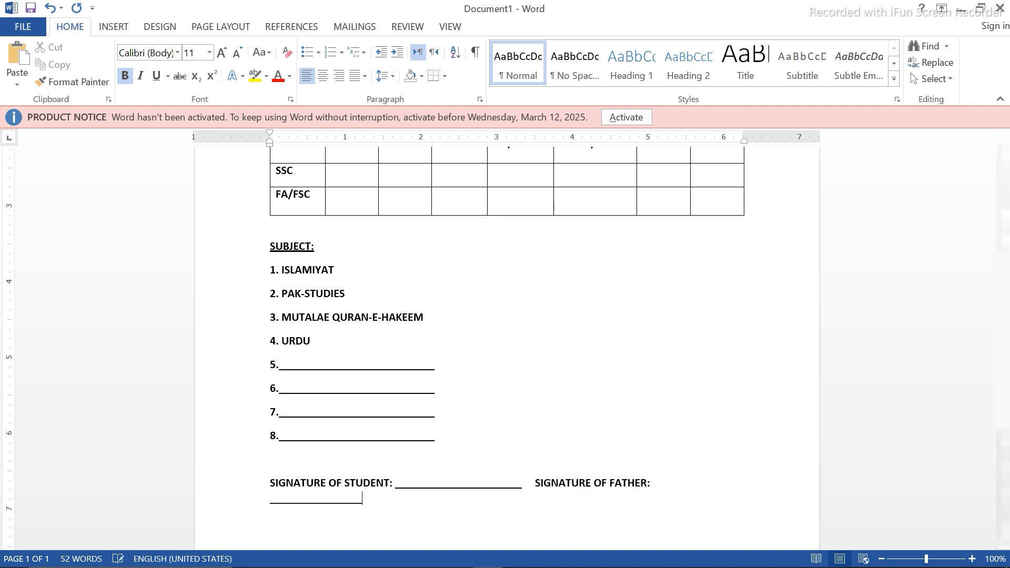
pyautogui.press('BackSpace')
# - Copy the "NOTE:FOLLOWING DOCUMENTS MUST BE ATTACHED" line from Notepad into Word below the signature line
pyautogui.moveTo(1000, 367); pyautogui.dragTo(1001, 420)
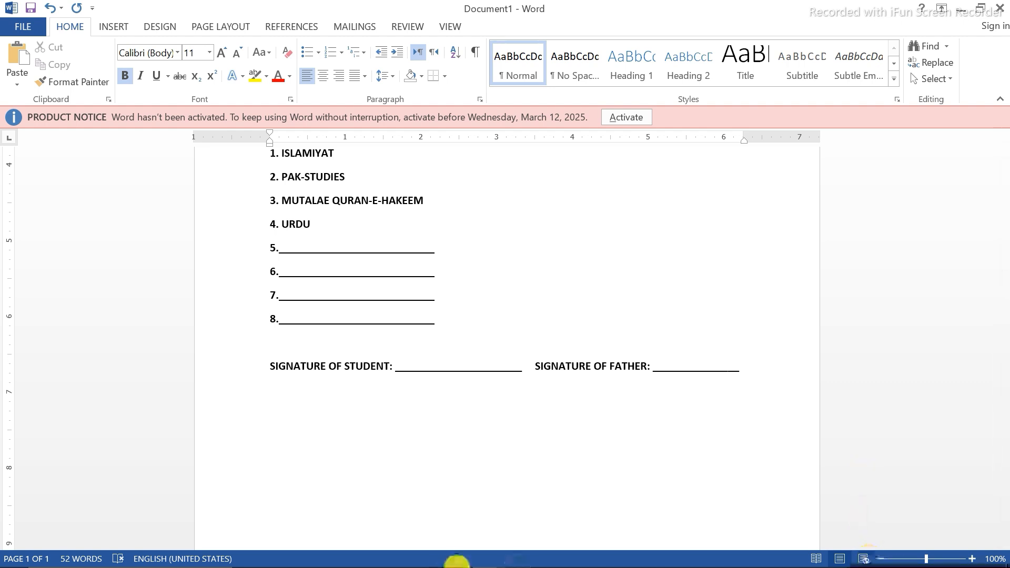
pyautogui.click(461, 557)
pyautogui.moveTo(4, 437); pyautogui.dragTo(273, 439)
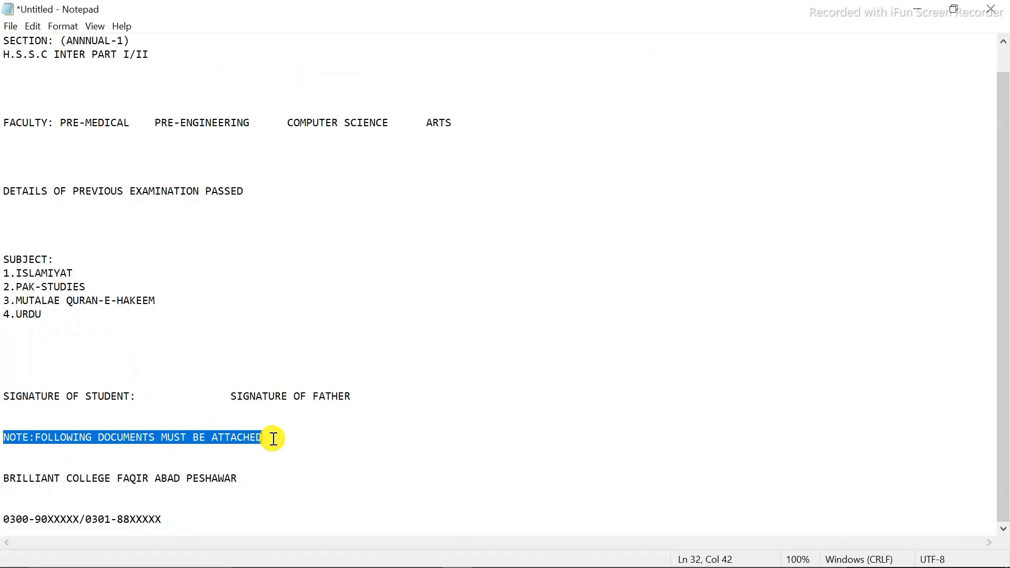
pyautogui.hotkey('ctrl', 'c')
pyautogui.click(487, 557)
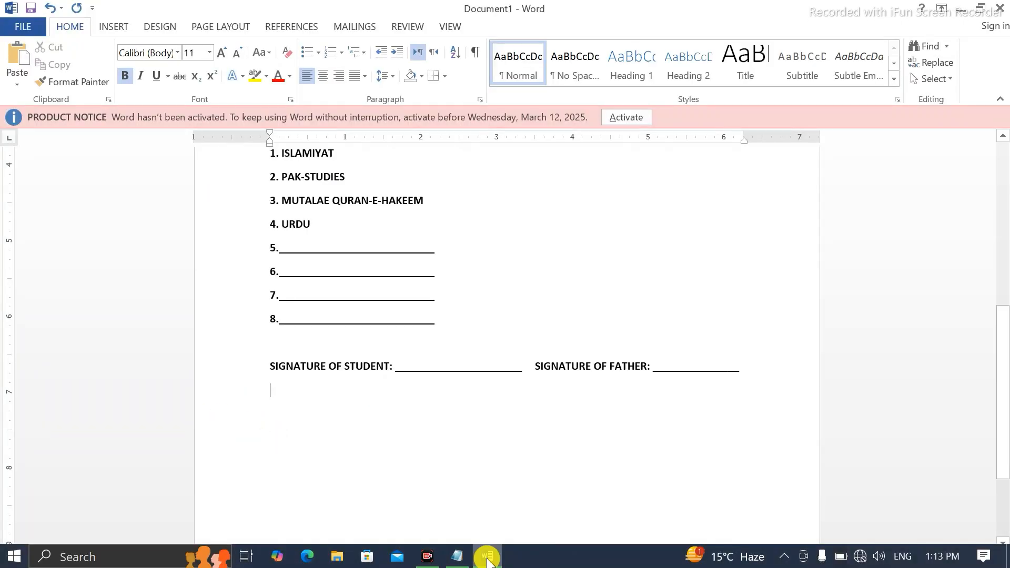
pyautogui.hotkey('ctrl', 'v')
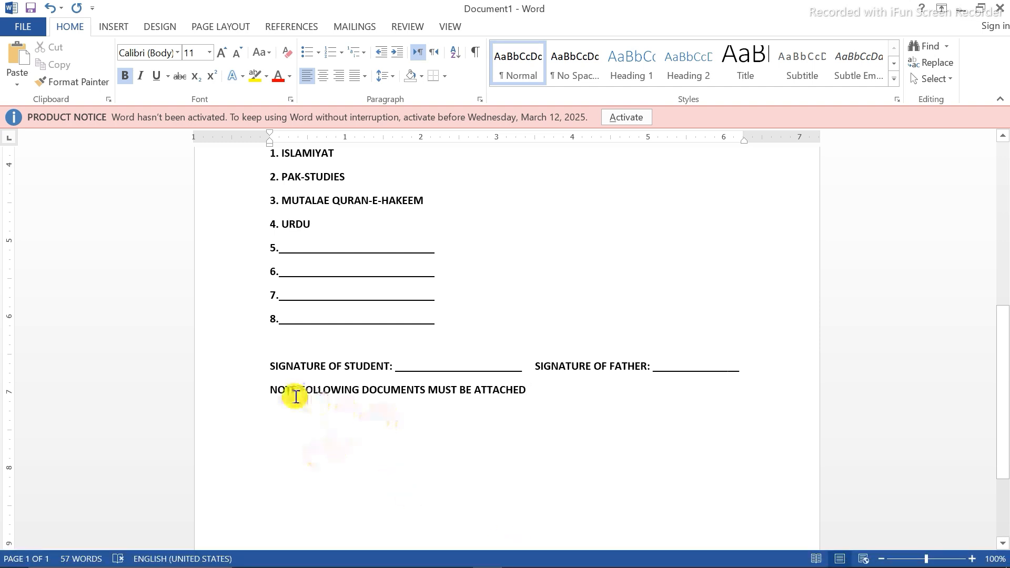
# - Insert an empty line between the signature line and the note, and accept the suggested space after "NOTE:"
pyautogui.click(268, 379)
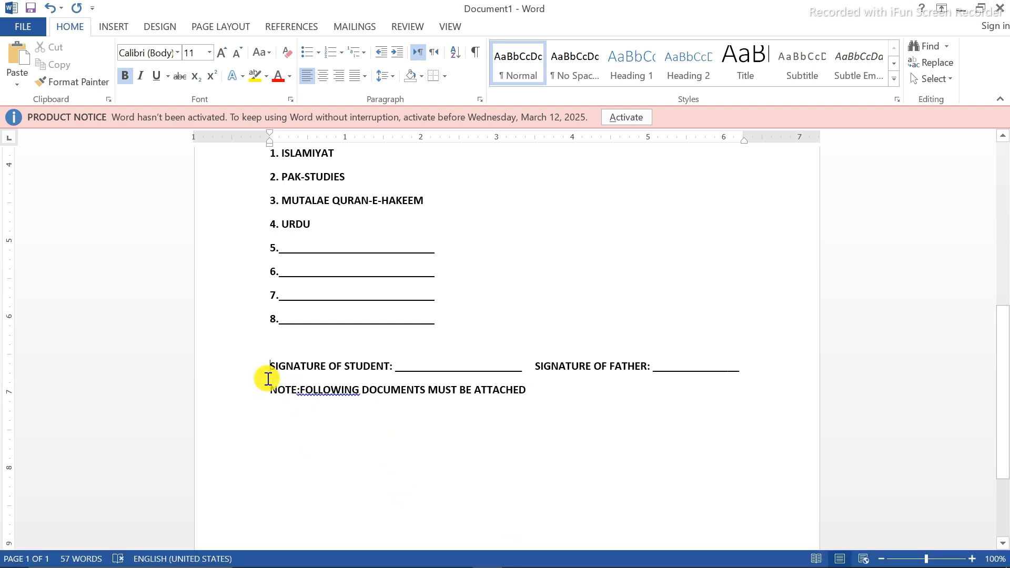
pyautogui.click(742, 368)
pyautogui.press('Return')
pyautogui.rightClick(331, 414)
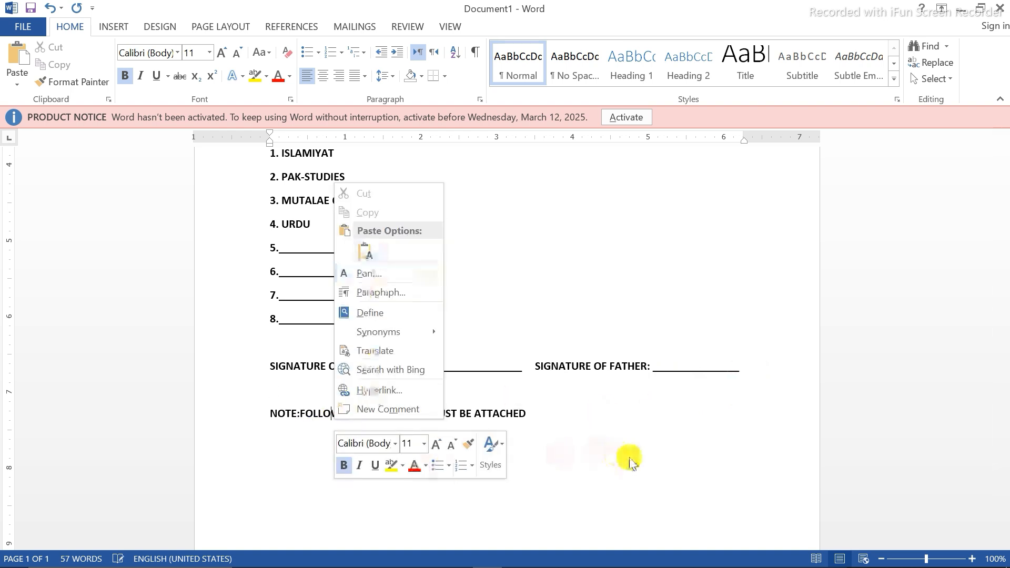
pyautogui.click(629, 461)
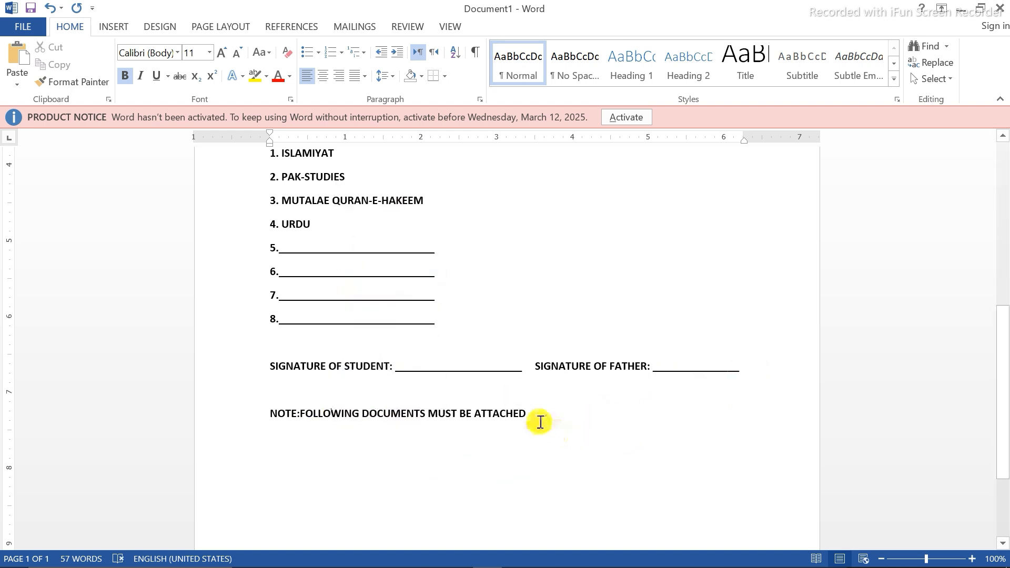
pyautogui.rightClick(334, 416)
pyautogui.click(339, 430)
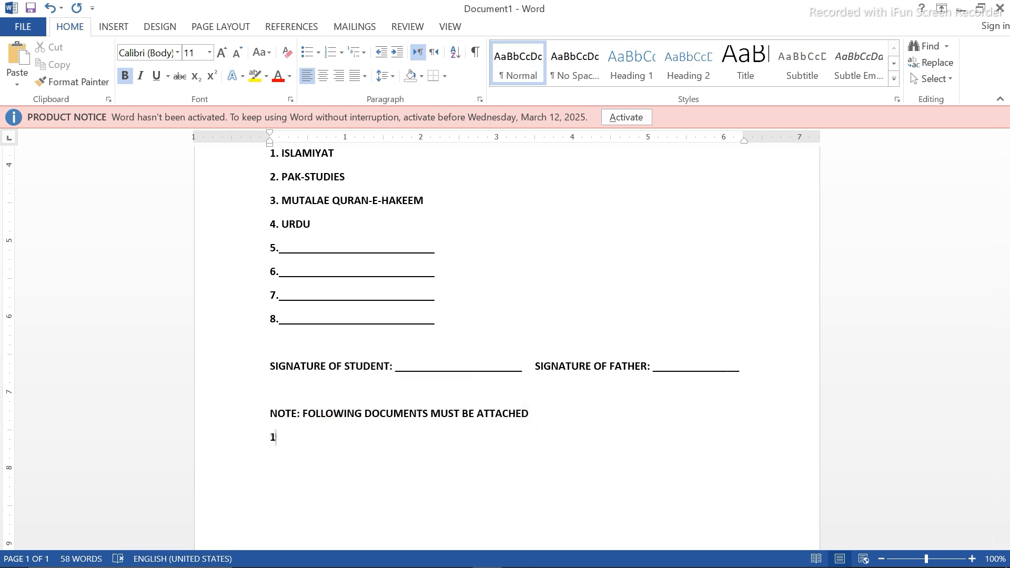
# - List three numbered attachments below the note: DMC 1(COPY), CNIC 1(COPY FATHER) and PICTURE 2( WHITE BACKGRUND), each with a dashed leader
pyautogui.write('. DMC-------------------')
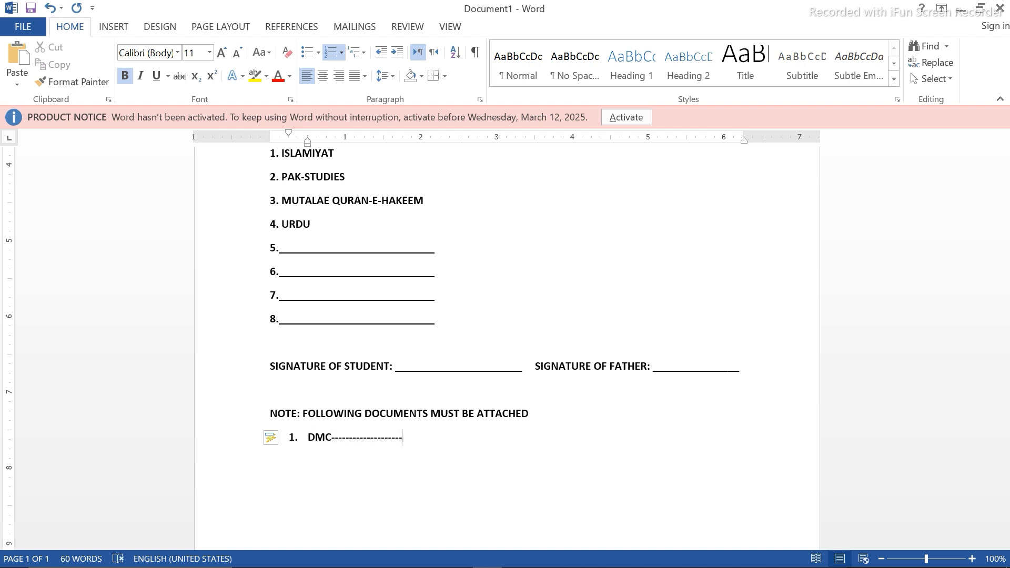
pyautogui.write('(COPY')
pyautogui.press('Return')
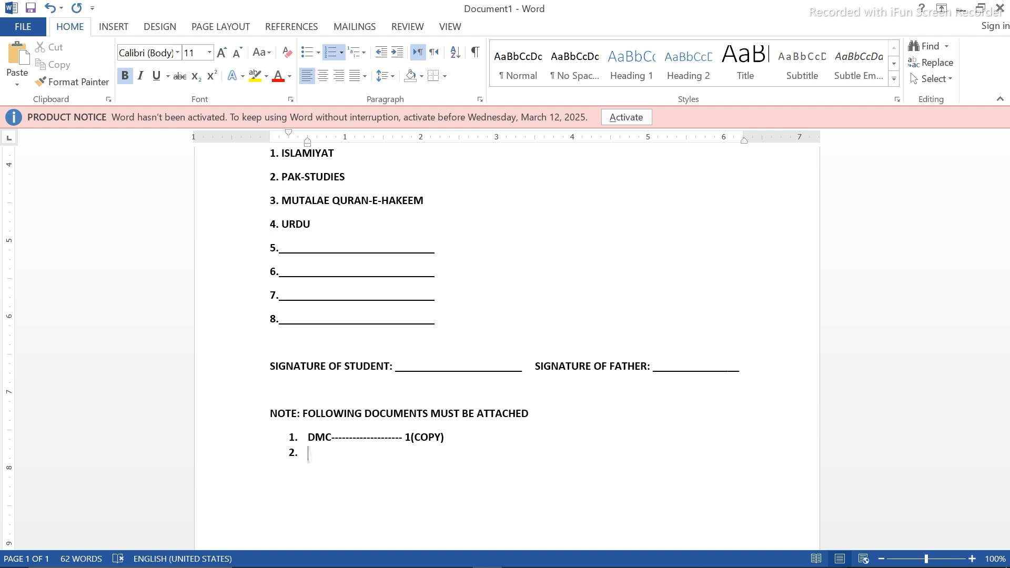
pyautogui.write('CNIC---------------------1(COPY FATHER')
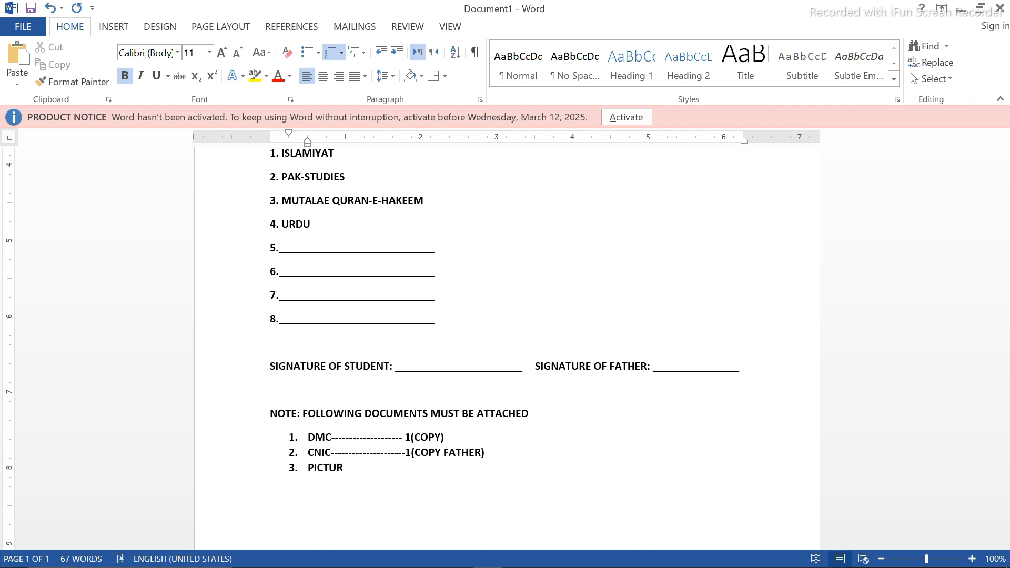
pyautogui.write('----------------2( WHITE B')
pyautogui.write('ACKGRUND')
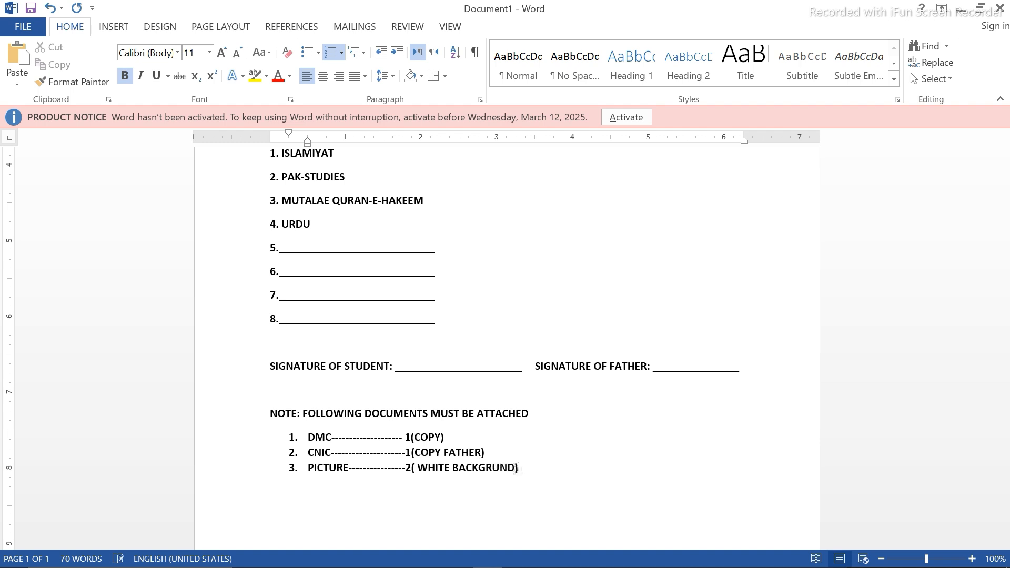
# - End the numbered list and add a dashed signature line on the right half of the page, with a new aligned line beneath it
pyautogui.press('Return')
pyautogui.press('Return')
pyautogui.press('Return')
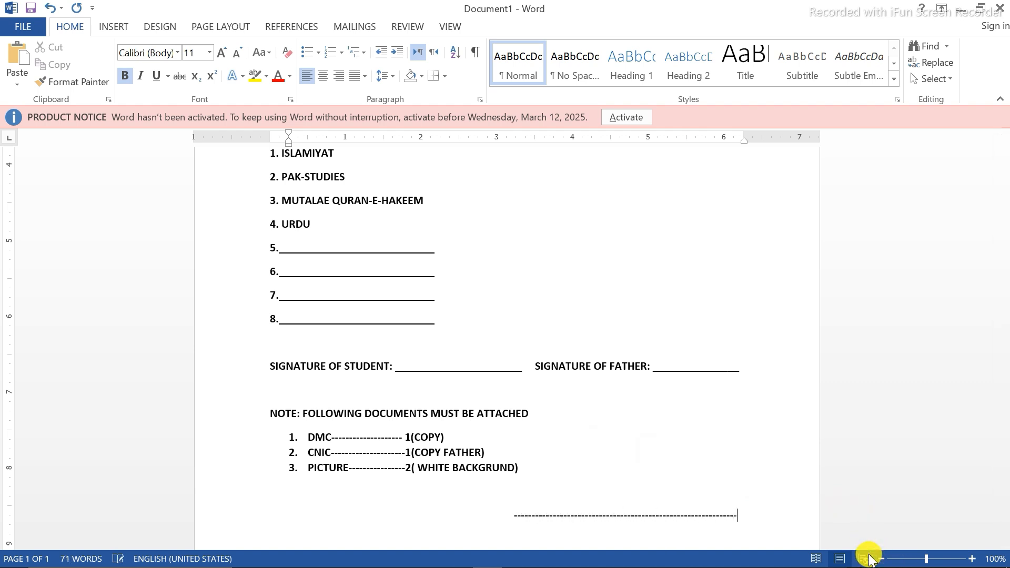
pyautogui.press('Return')
pyautogui.write('-')
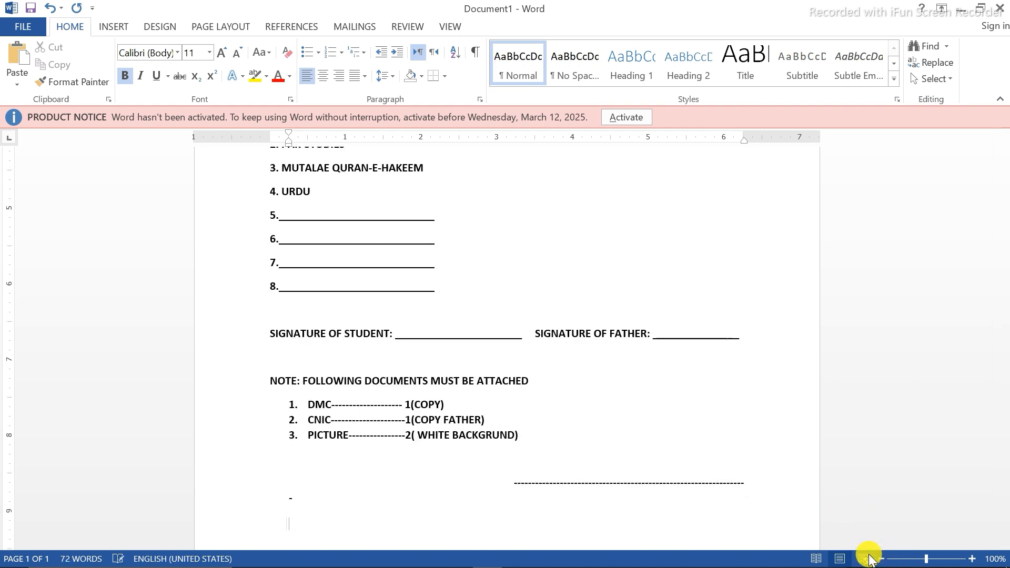
pyautogui.press('BackSpace')
pyautogui.press('BackSpace')
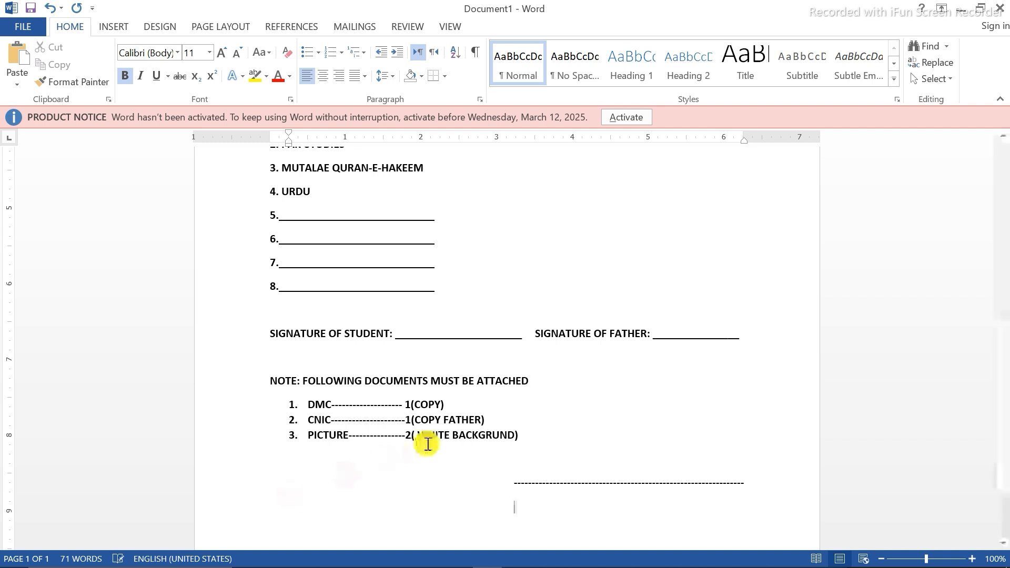
# - Reuse "SIGNATURE OF" from the student's line to write "SIGNATURE OF PRINCIPAL" beneath the dashed line
pyautogui.moveTo(343, 333); pyautogui.dragTo(271, 330)
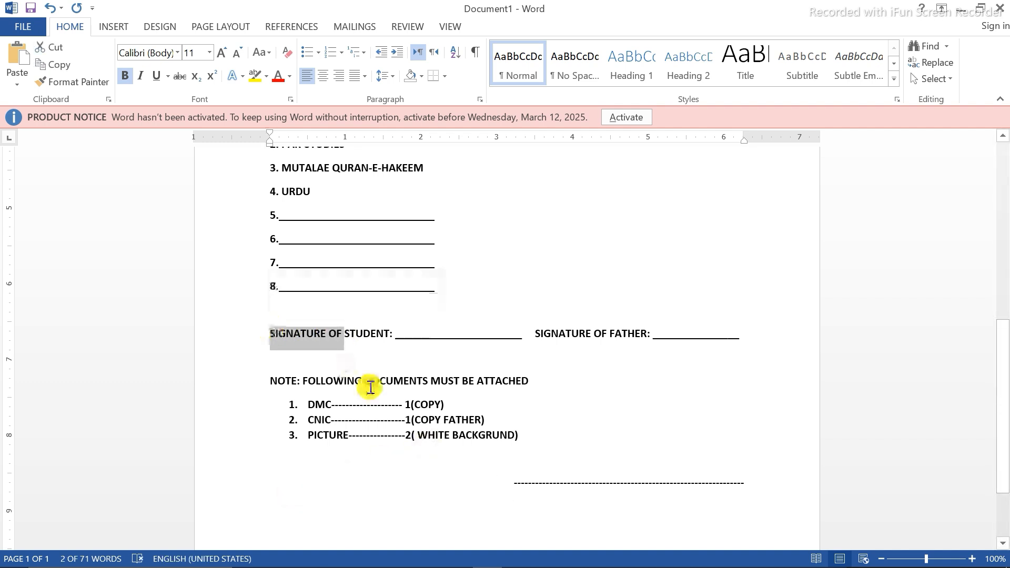
pyautogui.click(525, 500)
pyautogui.hotkey('ctrl', 'v')
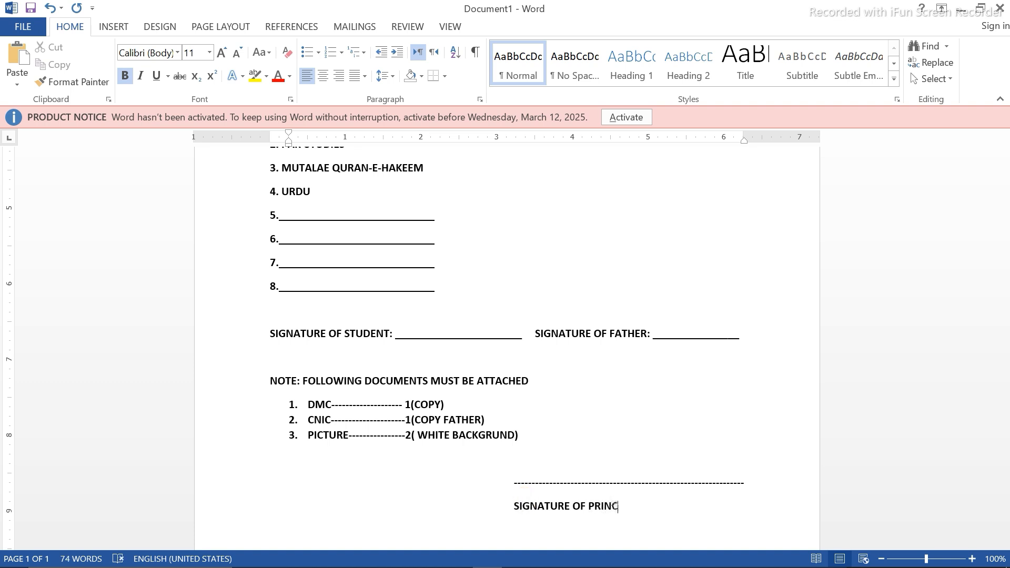
pyautogui.write('PRINC')
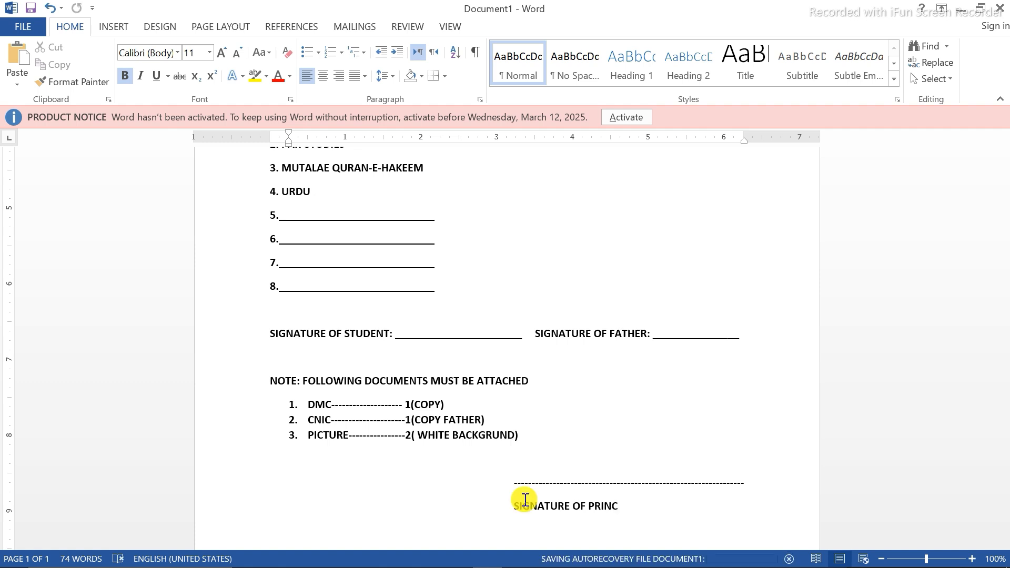
pyautogui.write('IPAL')
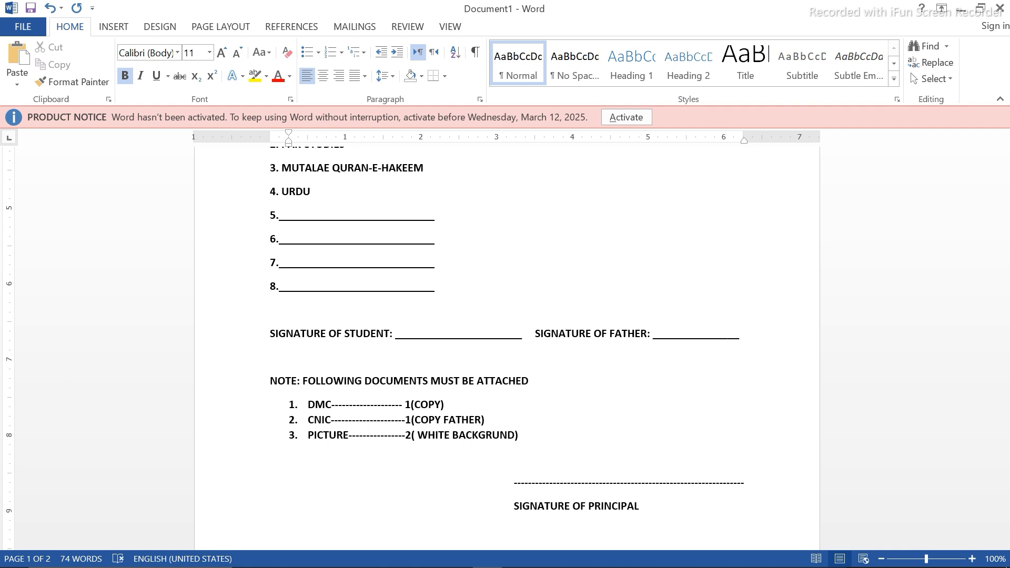
# - Copy "BRILLIANT COLLEGE FAQIR ABAD PESHAWAR" from Notepad into Word below the principal's signature label, and indent that label by a space
pyautogui.moveTo(498, 567)
pyautogui.click(458, 559)
pyautogui.moveTo(3, 479); pyautogui.dragTo(241, 483)
pyautogui.click(484, 559)
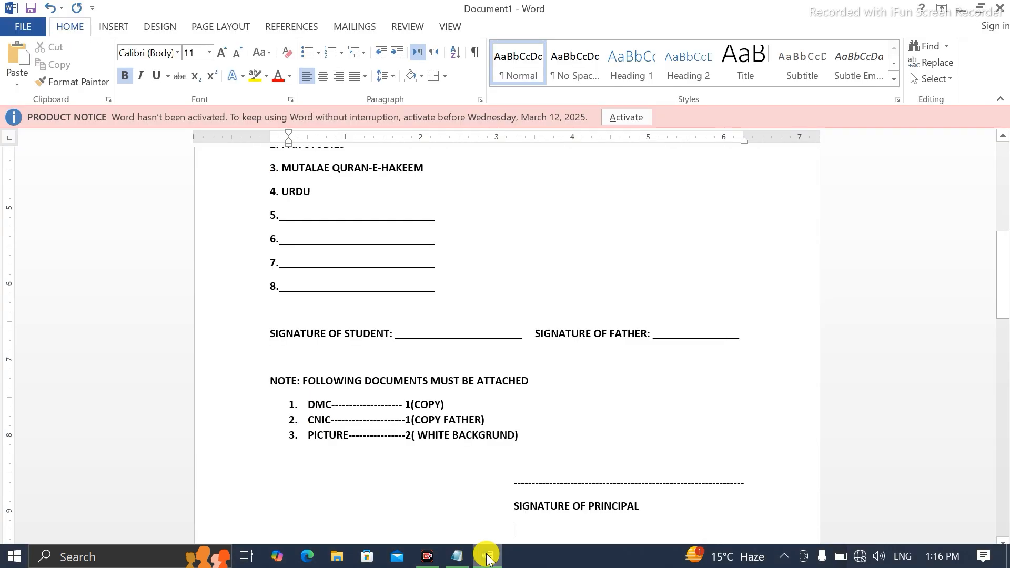
pyautogui.hotkey('ctrl', 'v')
pyautogui.click(509, 504)
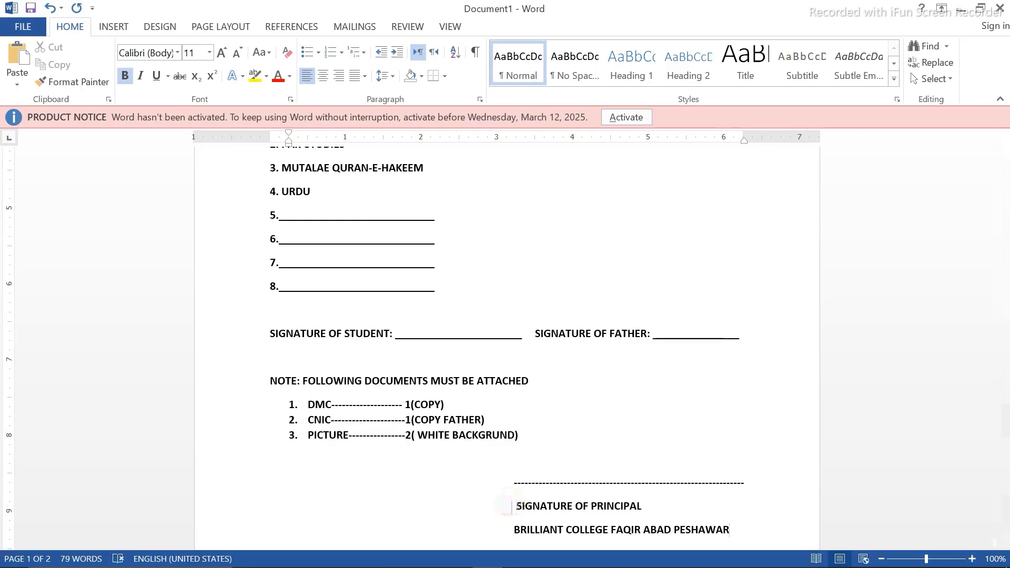
# - Draw a rectangle about 1.74" high and 1.85" wide to the right of the subject list
pyautogui.moveTo(1004, 251)
pyautogui.mouseDown()
pyautogui.moveTo(1003, 327)
pyautogui.moveTo(1004, 184)
pyautogui.mouseUp()
pyautogui.click(113, 27)
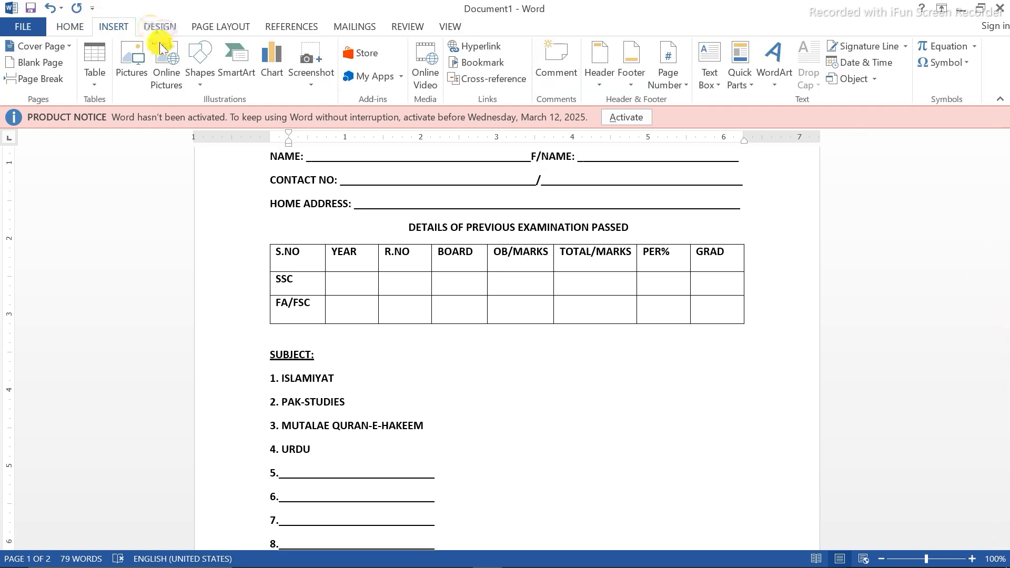
pyautogui.click(200, 62)
pyautogui.click(244, 119)
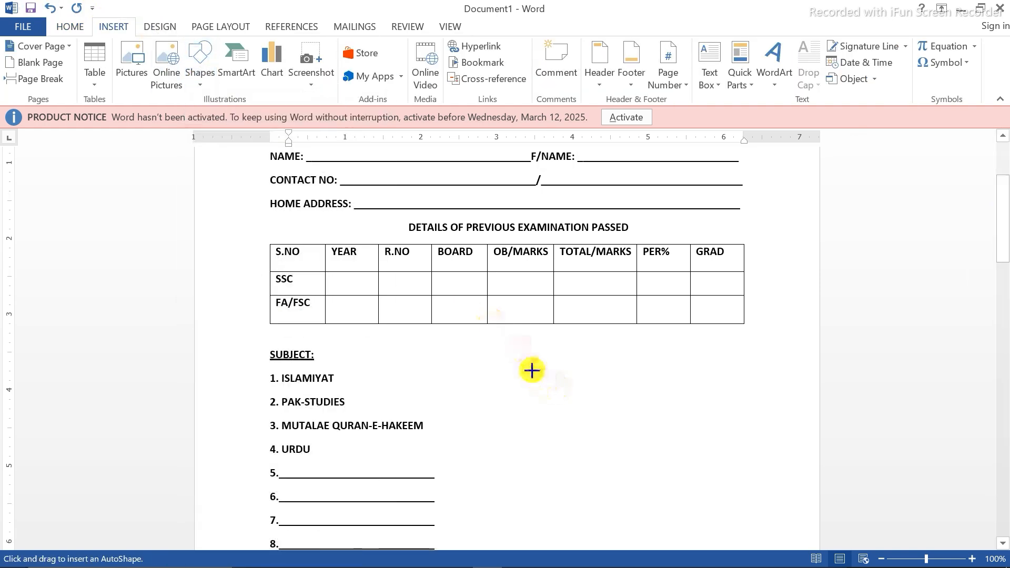
pyautogui.moveTo(501, 370); pyautogui.dragTo(642, 499)
# - Format the rectangle beside the subject list with no fill and a black outline of 1½ pt
pyautogui.click(390, 45)
pyautogui.click(363, 173)
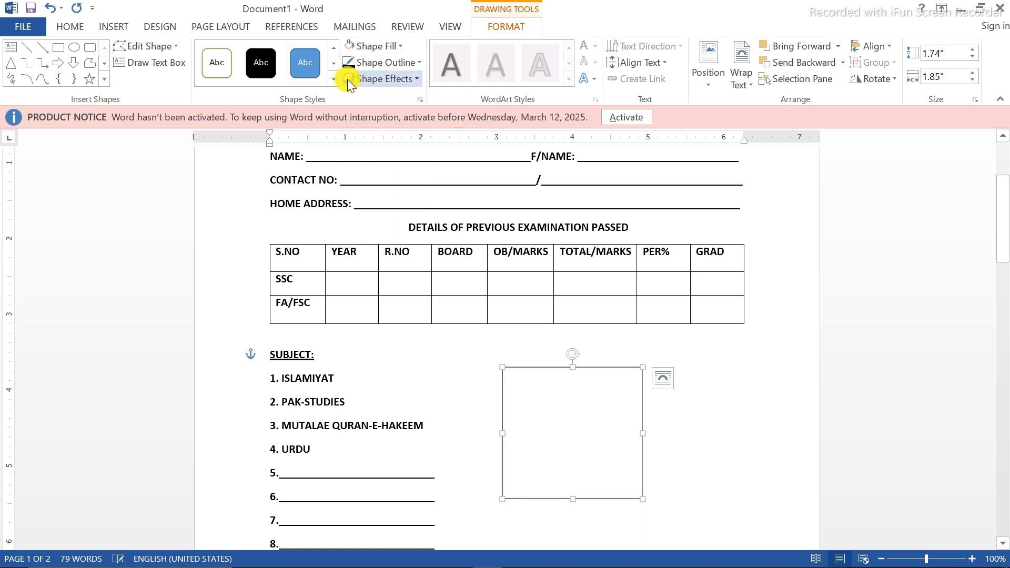
pyautogui.click(419, 62)
pyautogui.click(361, 99)
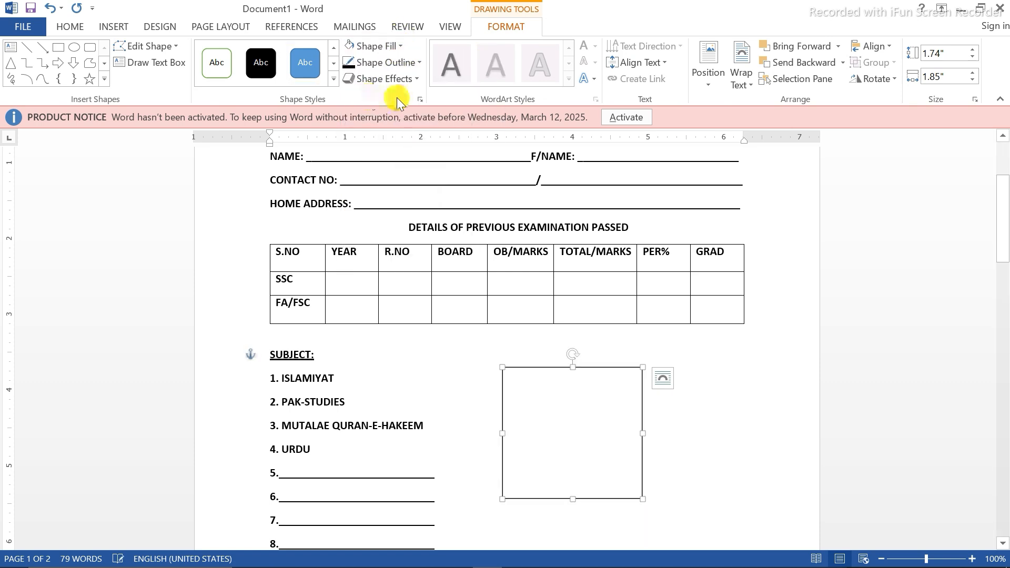
pyautogui.click(416, 68)
pyautogui.moveTo(428, 228)
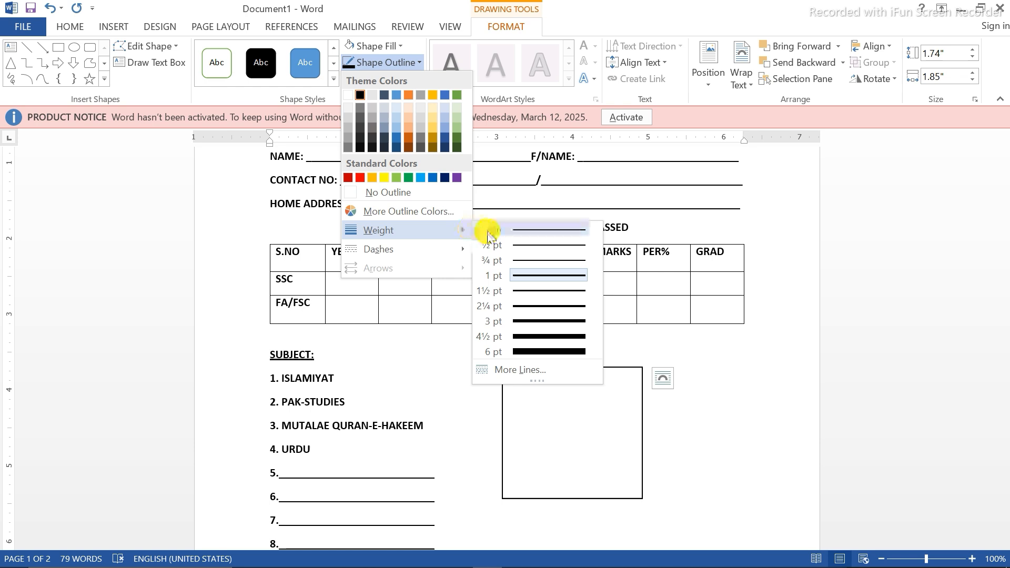
pyautogui.click(523, 288)
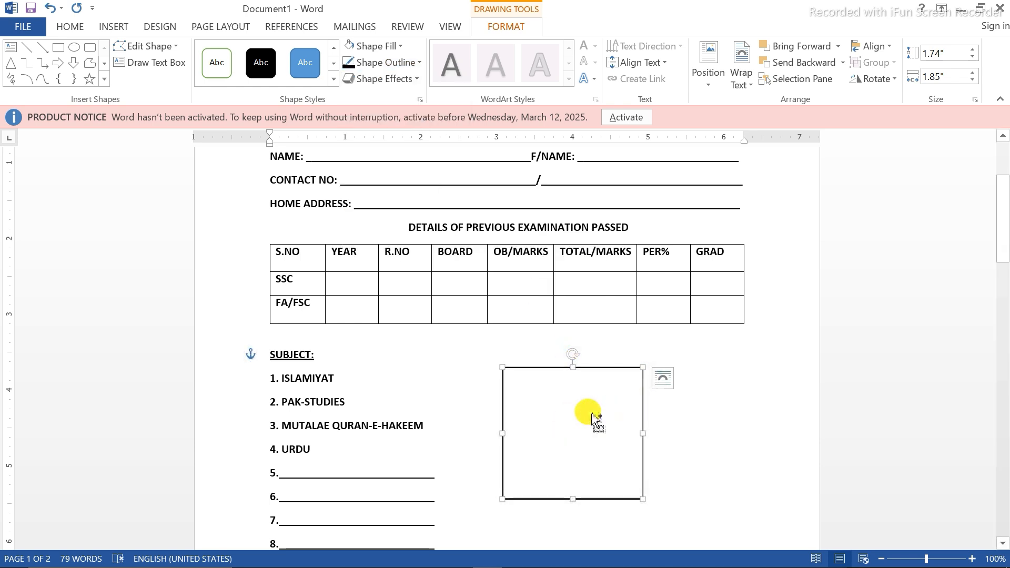
# - Duplicate the outlined rectangle to its right, and add a text box reading "PICTURE" at font size 16 inside the first rectangle
pyautogui.moveTo(594, 417); pyautogui.dragTo(741, 411)
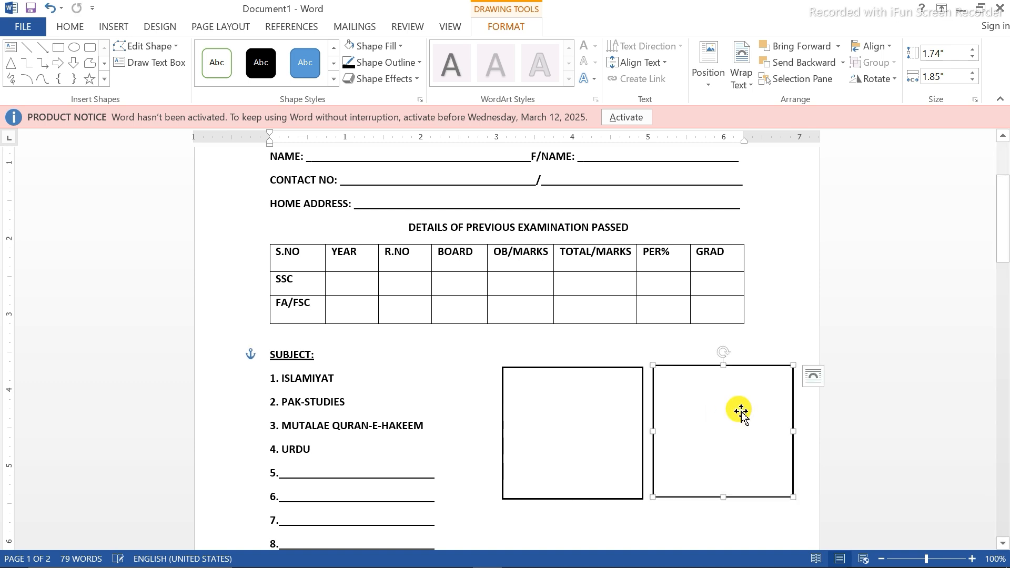
pyautogui.click(10, 47)
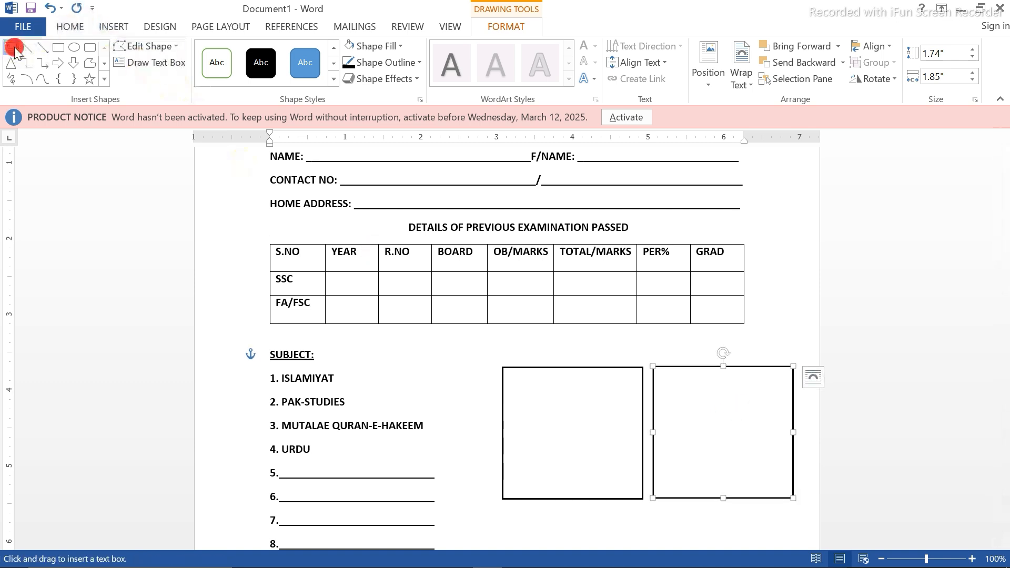
pyautogui.moveTo(531, 384); pyautogui.dragTo(609, 431)
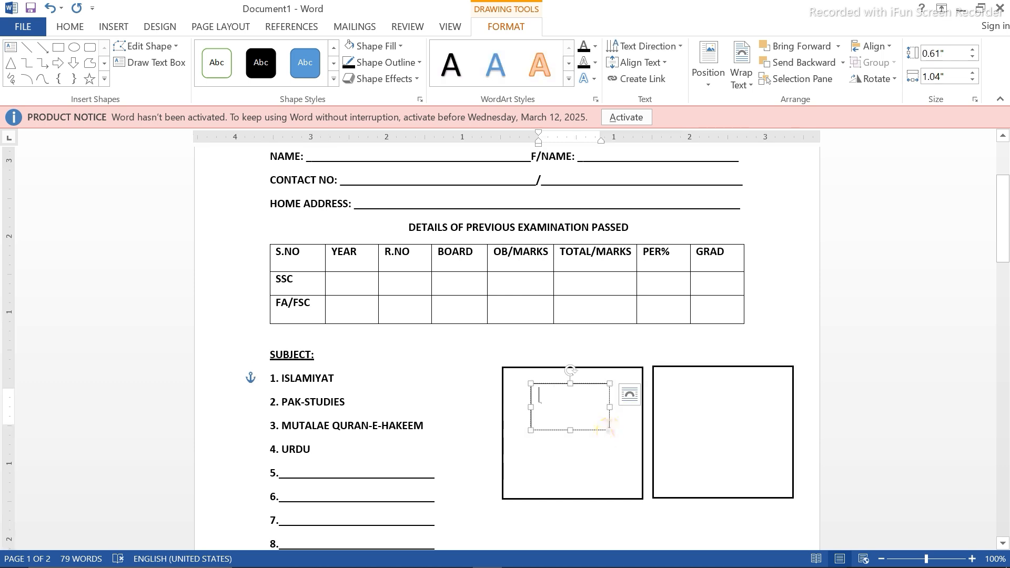
pyautogui.write('Pl')
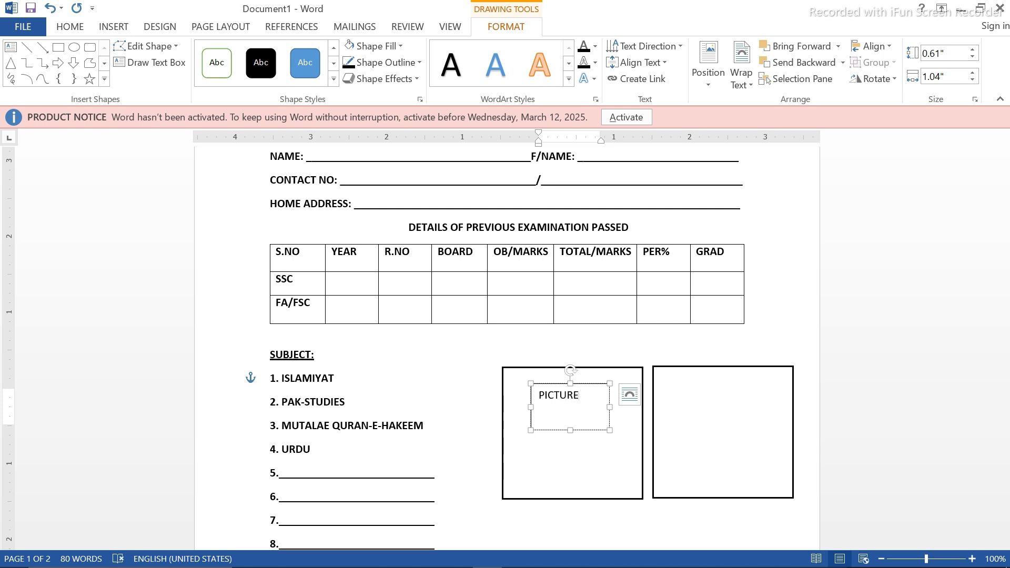
pyautogui.hotkey('ctrl', 'a')
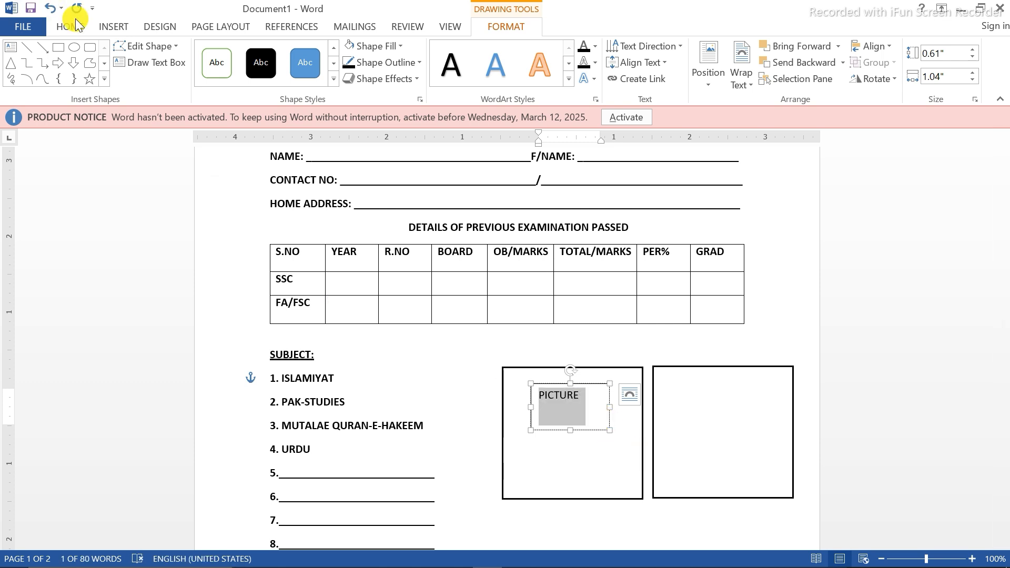
pyautogui.click(70, 26)
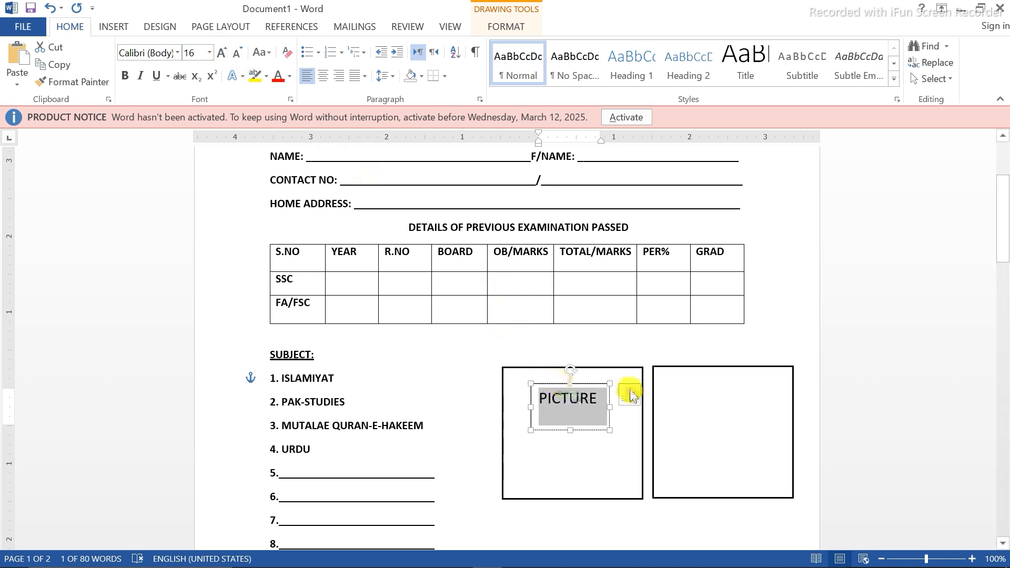
# - Copy the "PICTURE" text box into the upper part of the second rectangle
pyautogui.moveTo(631, 396); pyautogui.dragTo(720, 399)
pyautogui.moveTo(560, 383); pyautogui.dragTo(705, 385)
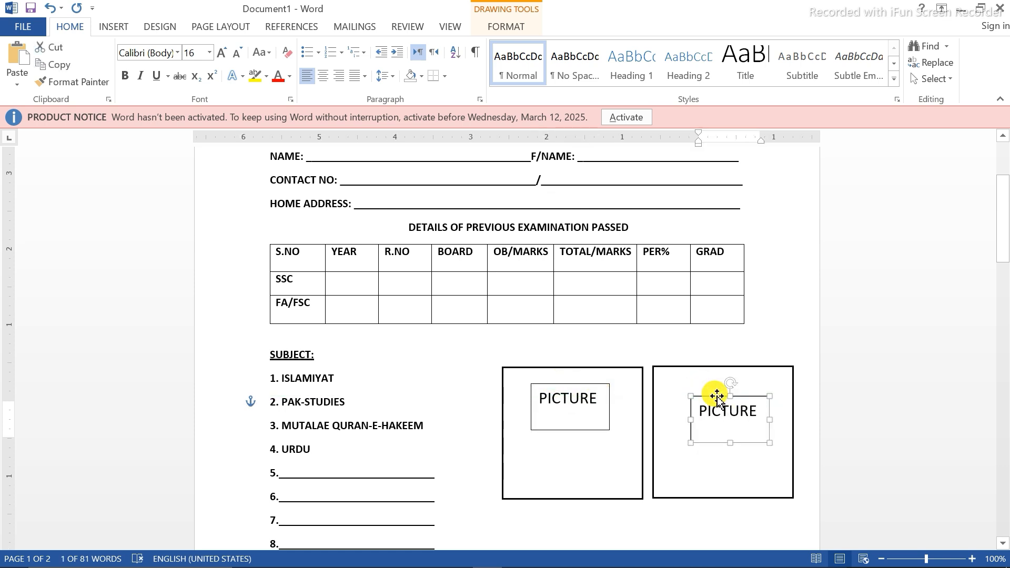
pyautogui.press('Up')
# - Remove the outline from both "PICTURE" text boxes
pyautogui.click(507, 26)
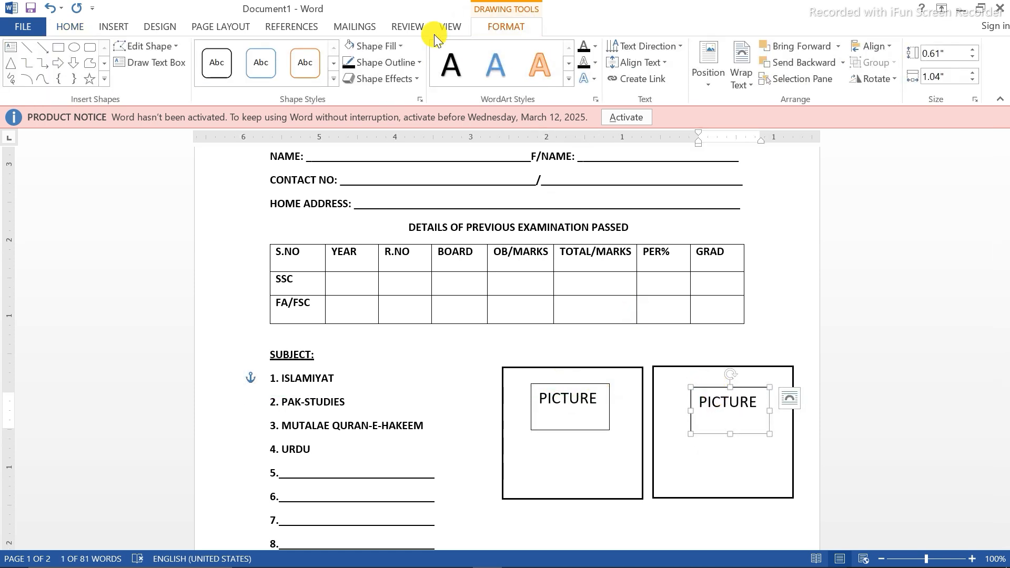
pyautogui.click(419, 62)
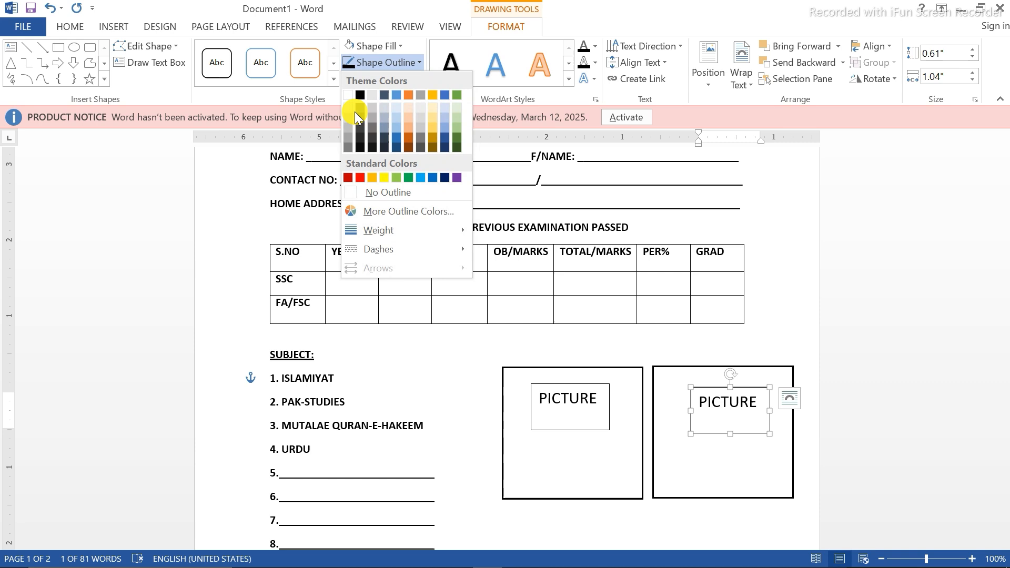
pyautogui.click(362, 190)
pyautogui.click(581, 409)
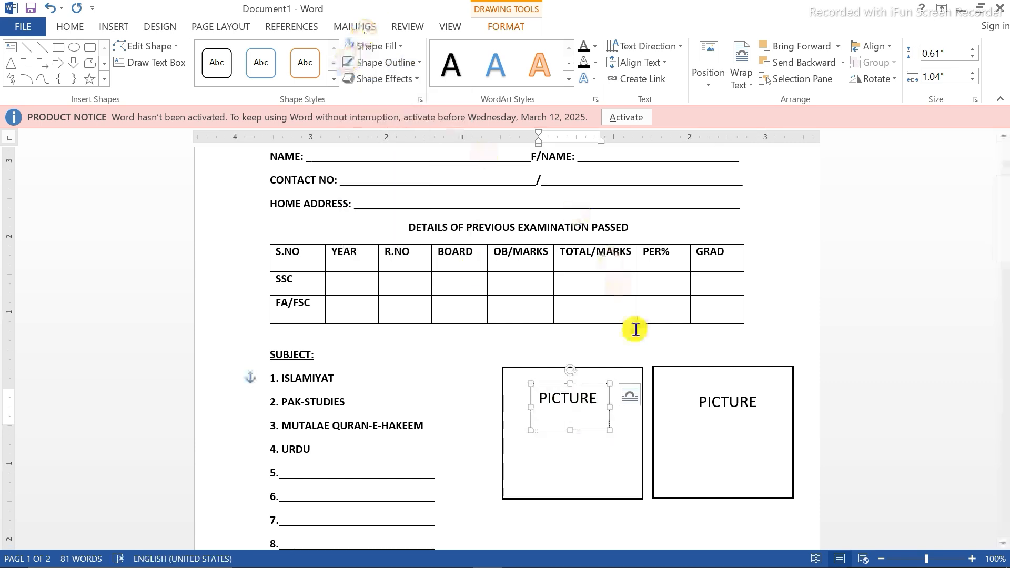
pyautogui.click(718, 439)
# - Apply the suggested correction to the flagged contact number in the footer, and leave footer editing
pyautogui.moveTo(1003, 219)
pyautogui.mouseDown()
pyautogui.moveTo(1003, 187)
pyautogui.moveTo(1005, 321)
pyautogui.mouseUp()
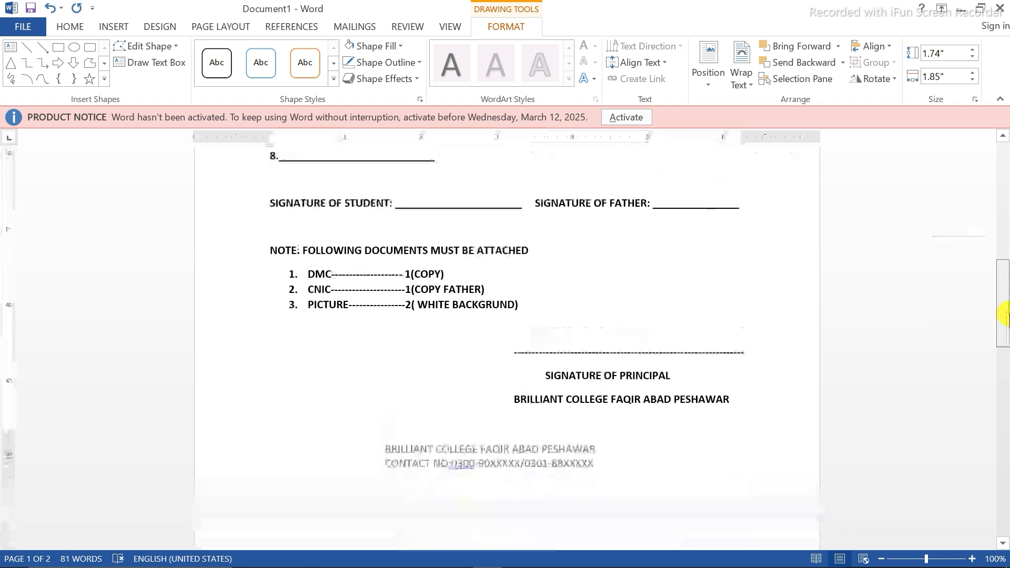
pyautogui.doubleClick(458, 465)
pyautogui.rightClick(457, 465)
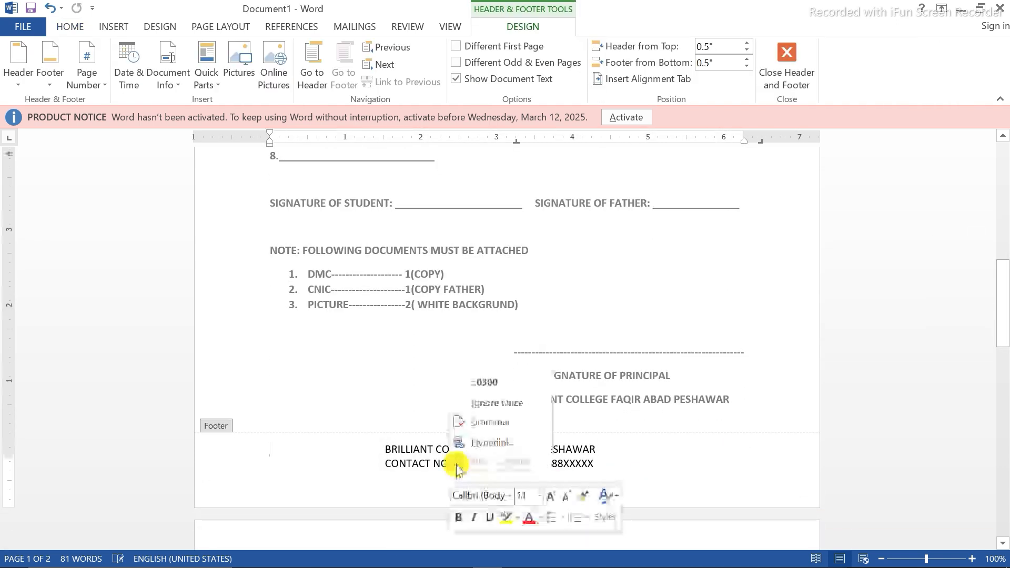
pyautogui.click(484, 374)
pyautogui.moveTo(1006, 308); pyautogui.dragTo(1004, 158)
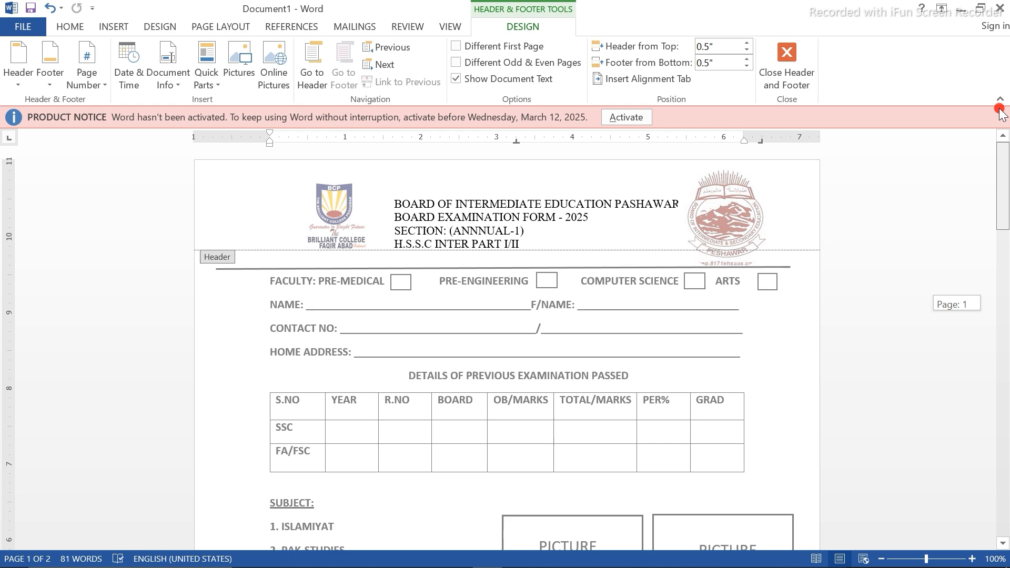
pyautogui.click(800, 67)
pyautogui.moveTo(1006, 269); pyautogui.dragTo(1005, 174)
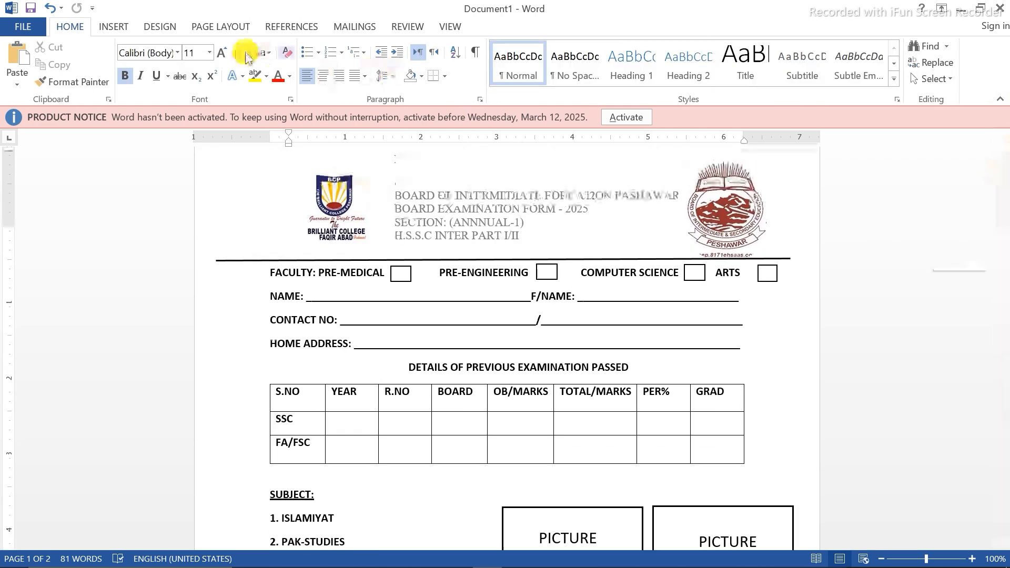
# - Set the page color to bright red from the extended color palette
pyautogui.click(161, 26)
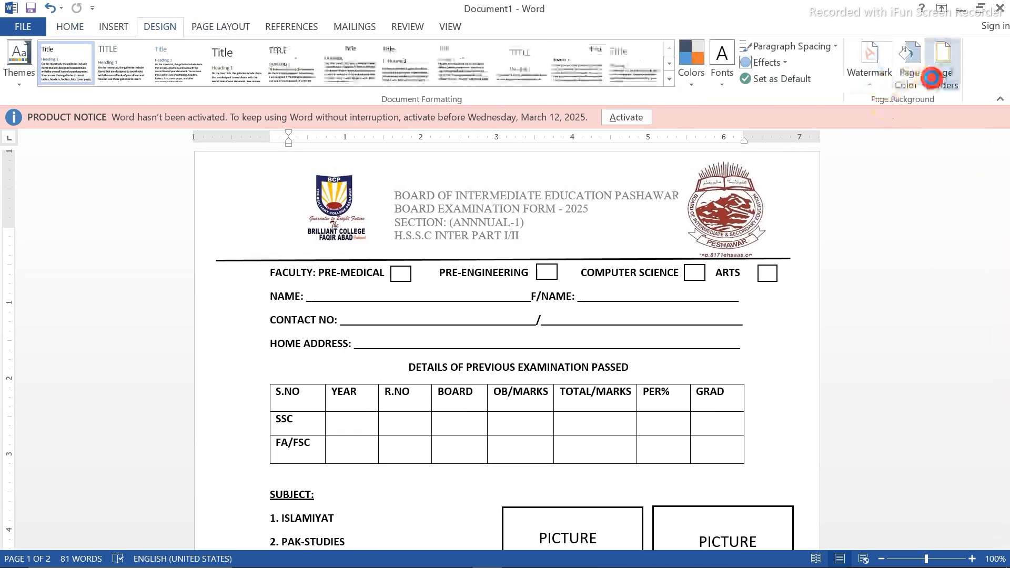
pyautogui.click(942, 66)
pyautogui.click(685, 113)
pyautogui.click(914, 70)
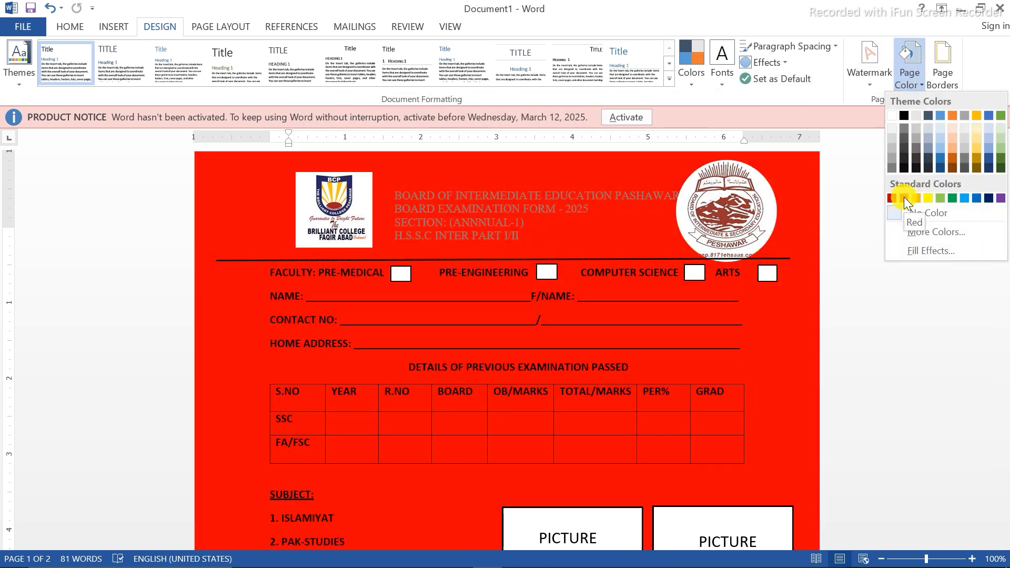
pyautogui.click(924, 234)
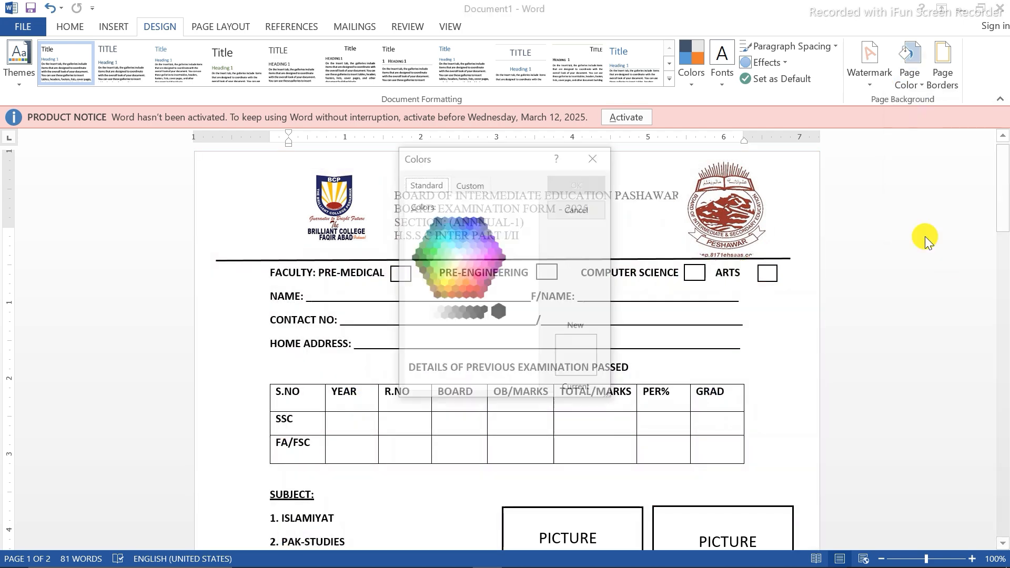
pyautogui.click(478, 277)
pyautogui.click(464, 295)
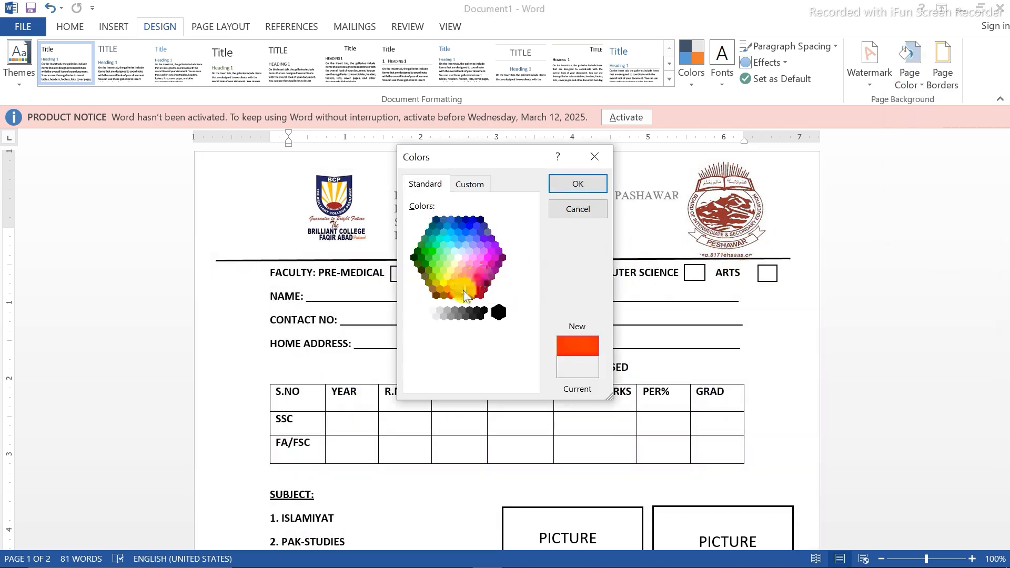
pyautogui.click(469, 289)
pyautogui.click(578, 184)
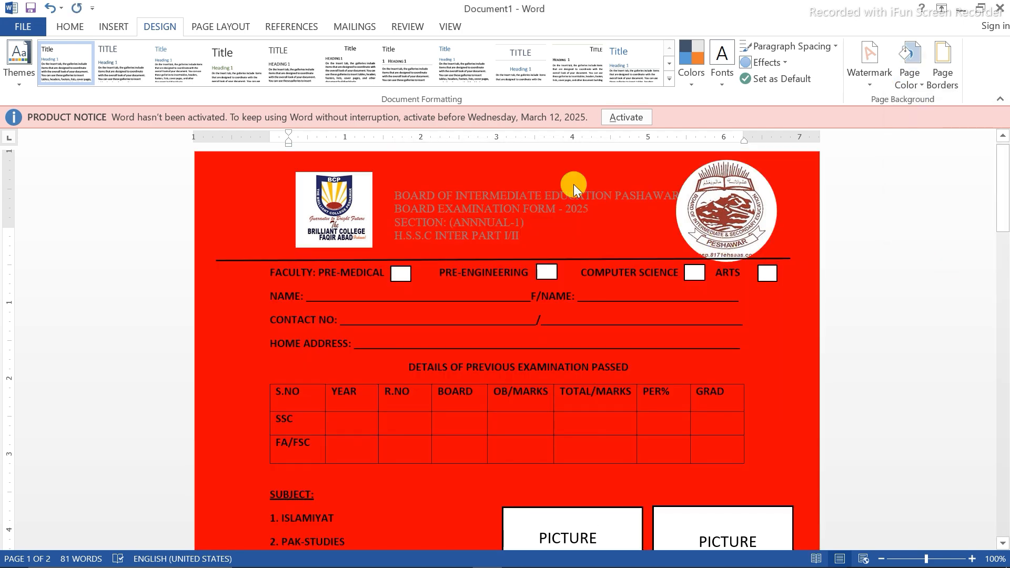
# - Set no fill on the four faculty checkboxes for pre-medical, pre-engineering, computer science and arts
pyautogui.click(694, 271)
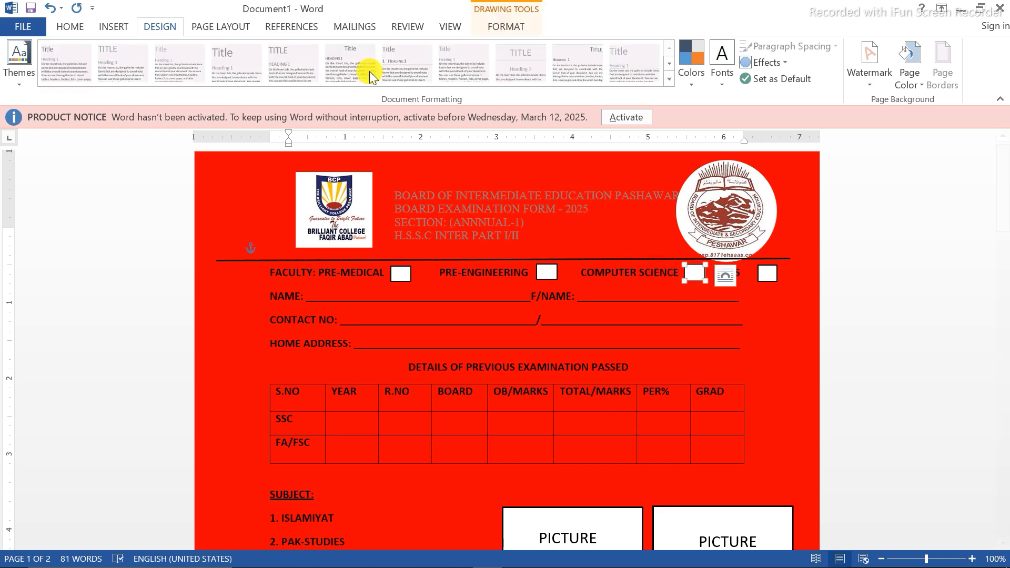
pyautogui.click(117, 27)
pyautogui.click(511, 25)
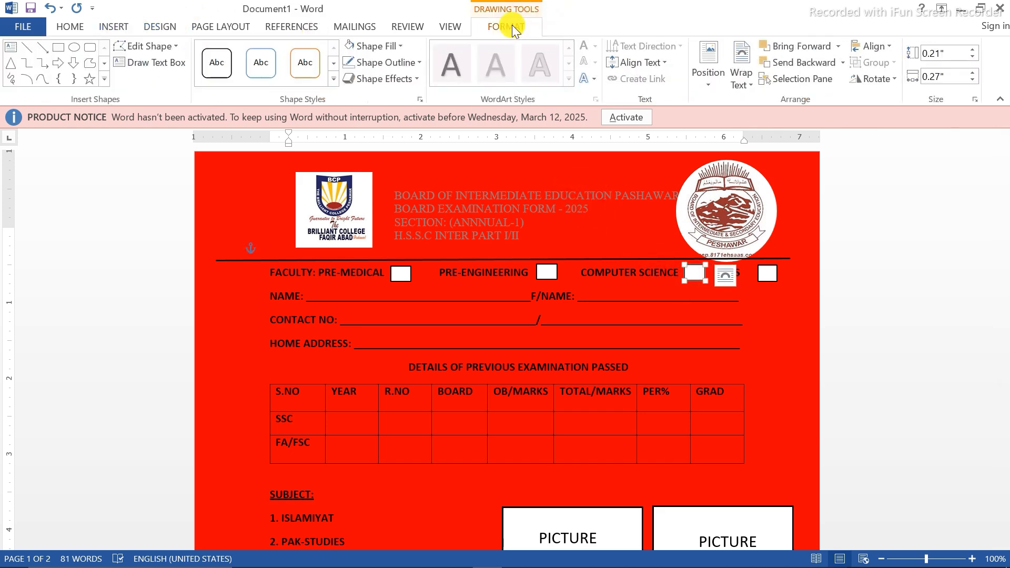
pyautogui.click(403, 46)
pyautogui.click(349, 190)
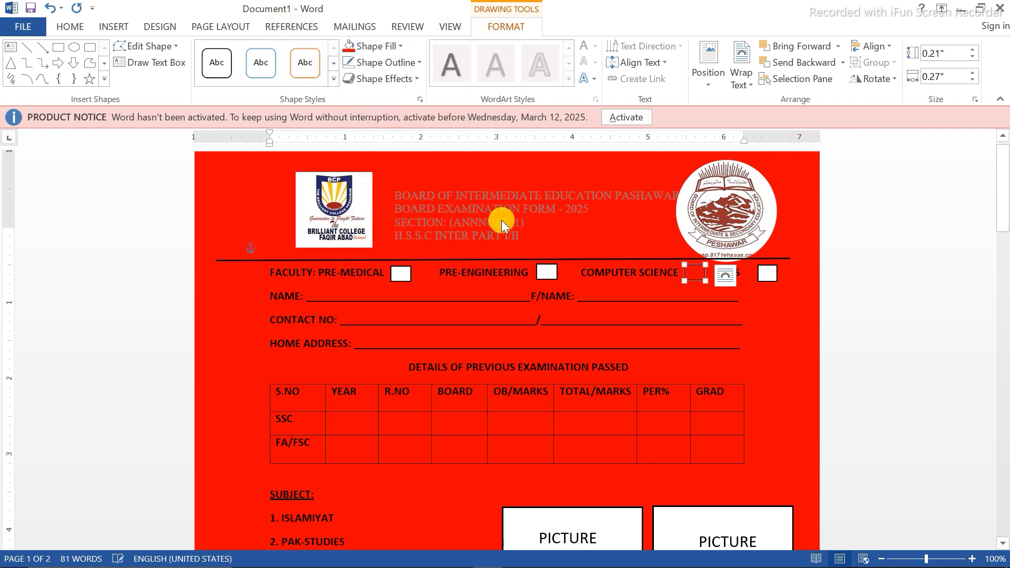
pyautogui.click(547, 271)
pyautogui.click(402, 273)
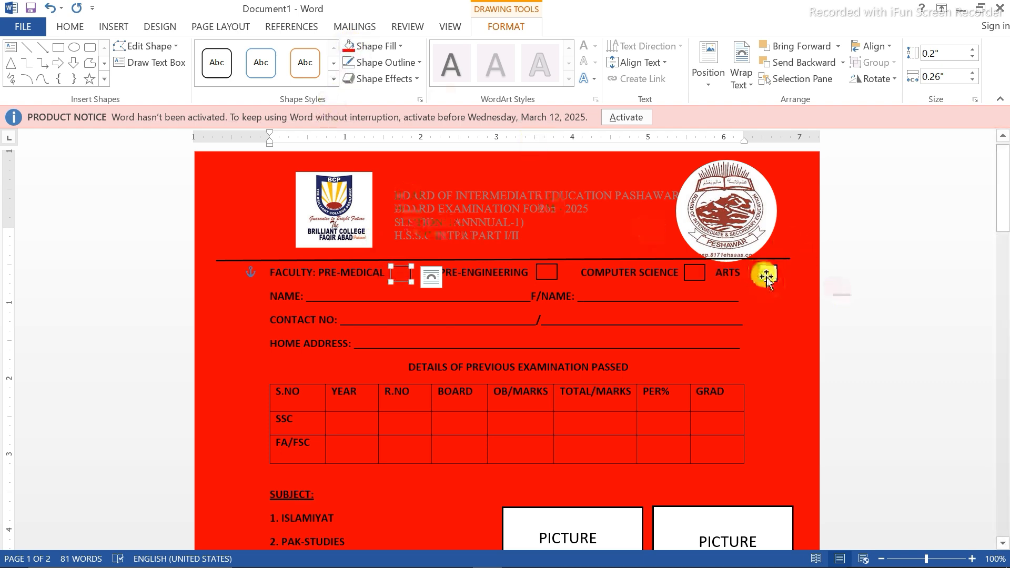
pyautogui.click(766, 275)
# - Set no fill on the two picture rectangles and on the "PICTURE" text boxes inside them
pyautogui.click(533, 524)
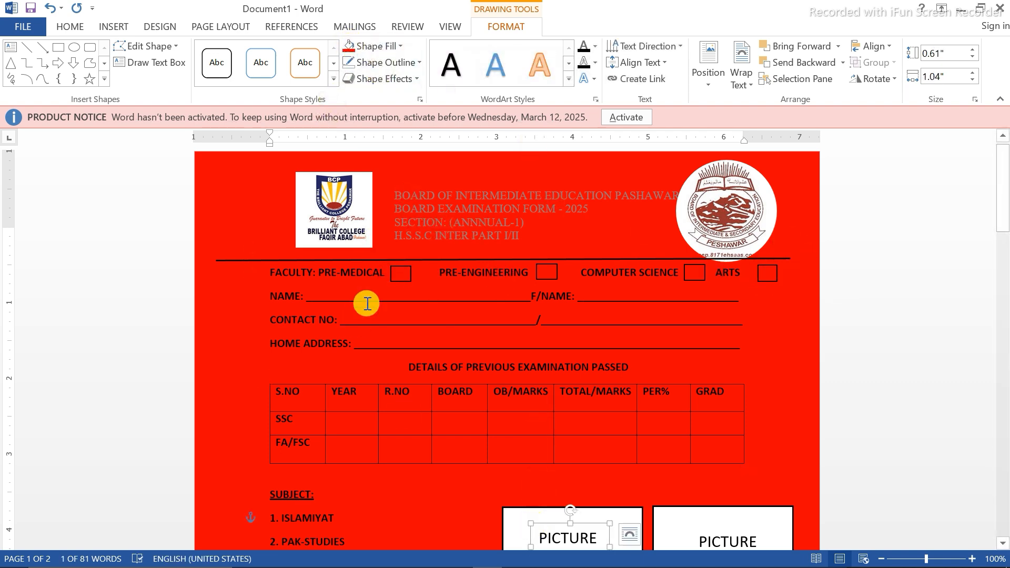
pyautogui.click(506, 529)
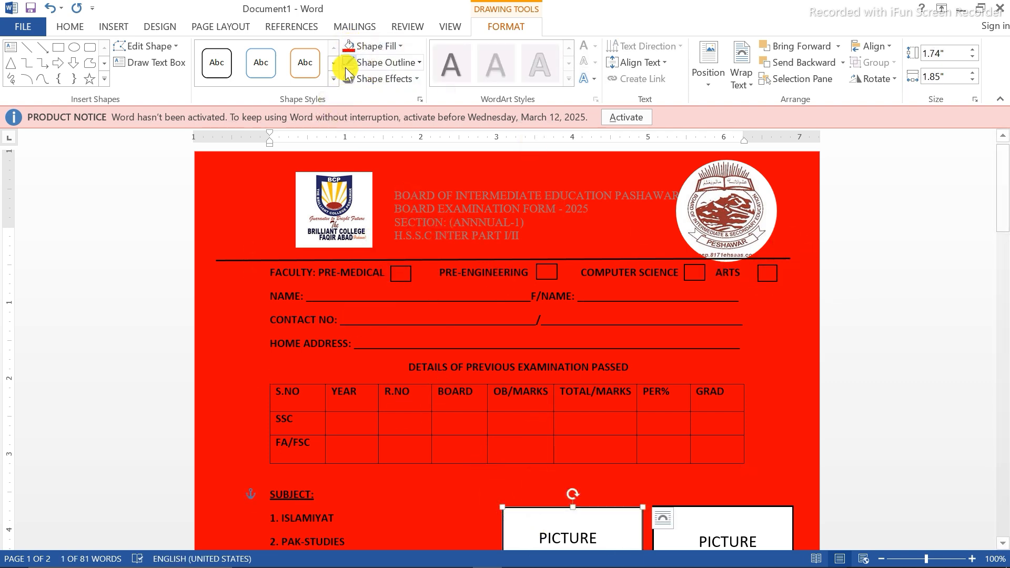
pyautogui.click(698, 506)
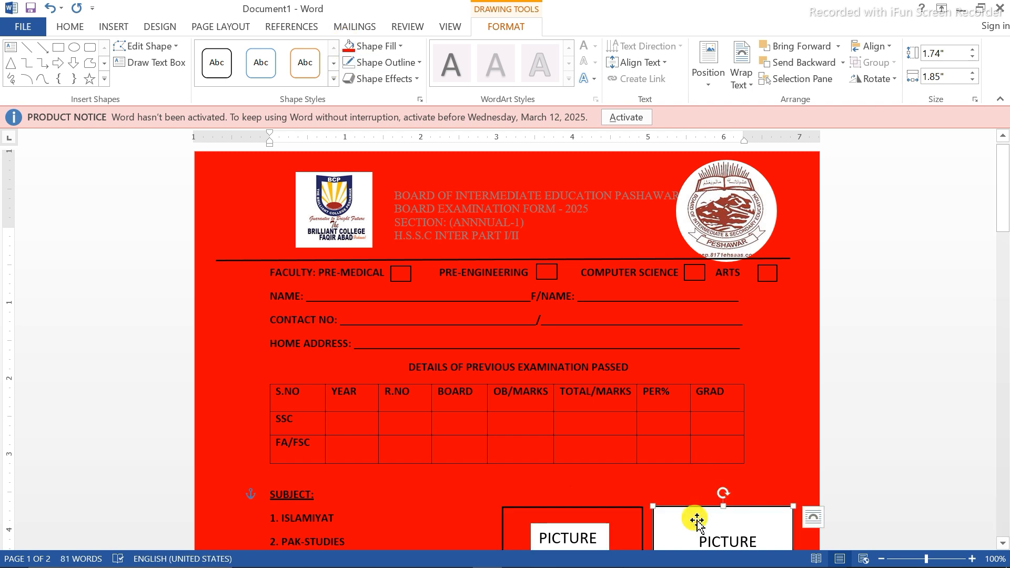
pyautogui.click(578, 529)
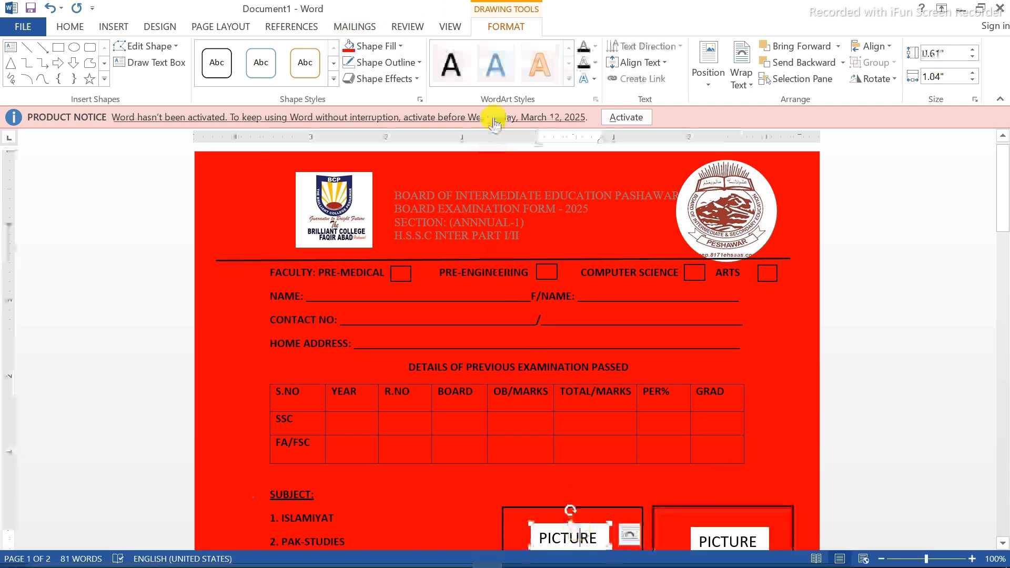
pyautogui.click(712, 528)
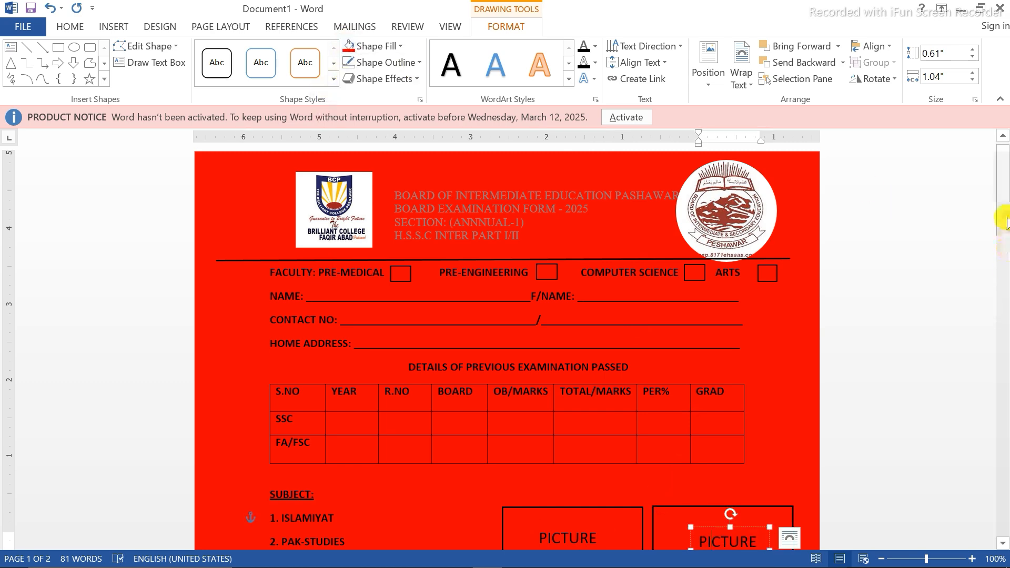
pyautogui.moveTo(1005, 221); pyautogui.dragTo(998, 184)
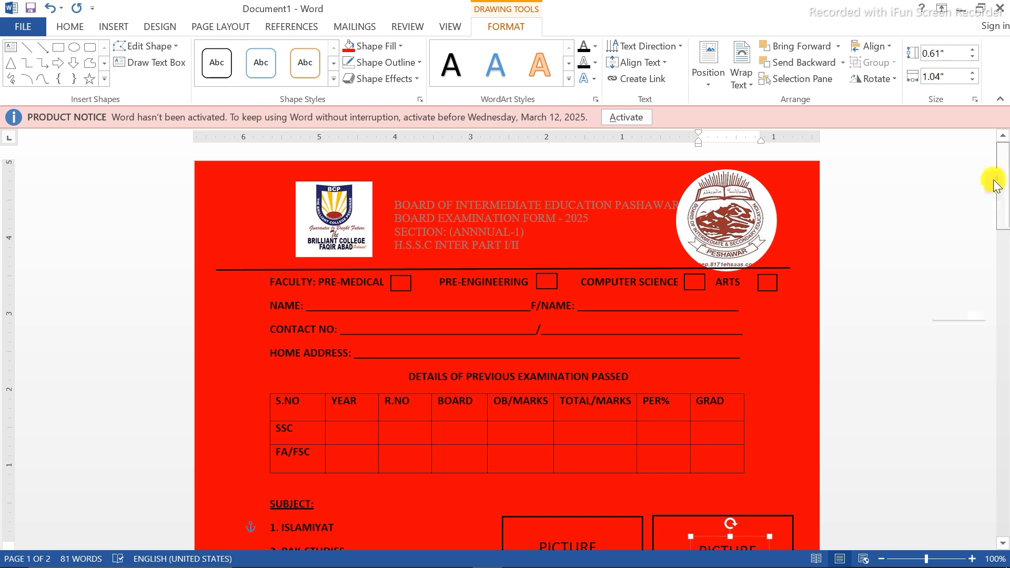
pyautogui.doubleClick(526, 210)
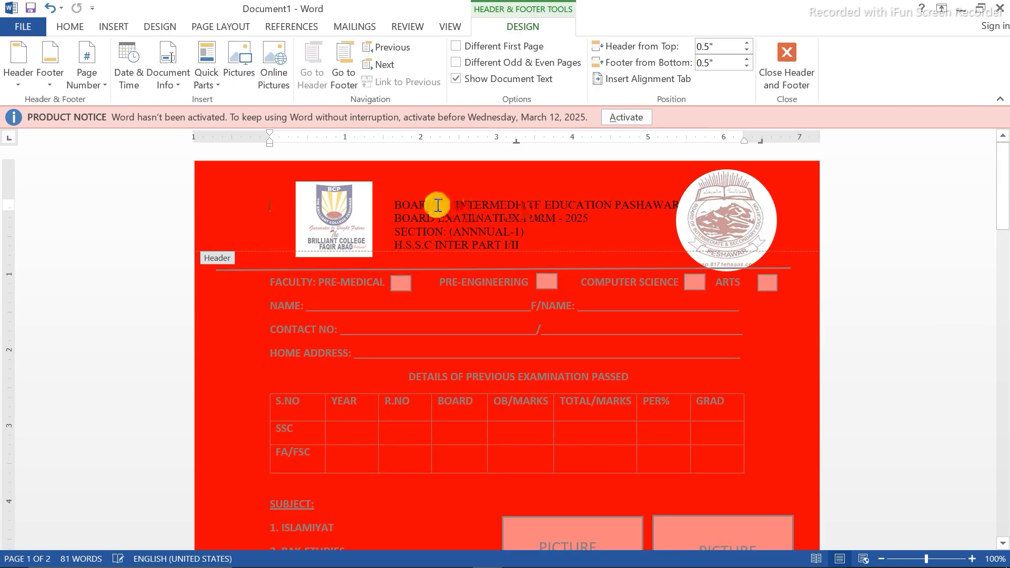
pyautogui.click(787, 65)
# - Shrink the round Peshawar board logo and shift it slightly away from the heading text, and remove its white background
pyautogui.moveTo(742, 193)
pyautogui.mouseDown()
pyautogui.moveTo(782, 165)
pyautogui.moveTo(772, 175)
pyautogui.mouseUp()
pyautogui.moveTo(738, 214); pyautogui.dragTo(746, 209)
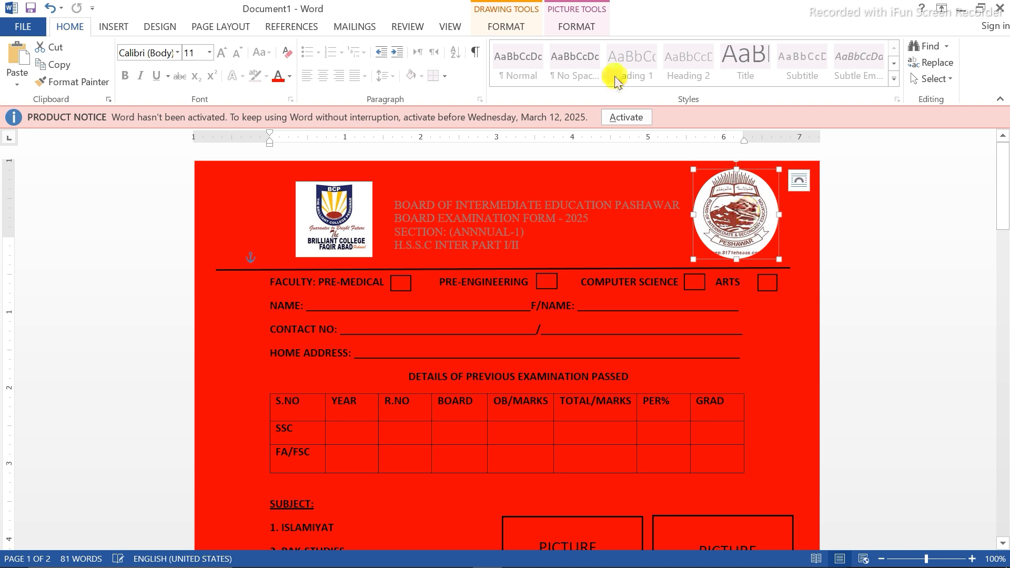
pyautogui.click(577, 26)
pyautogui.click(24, 63)
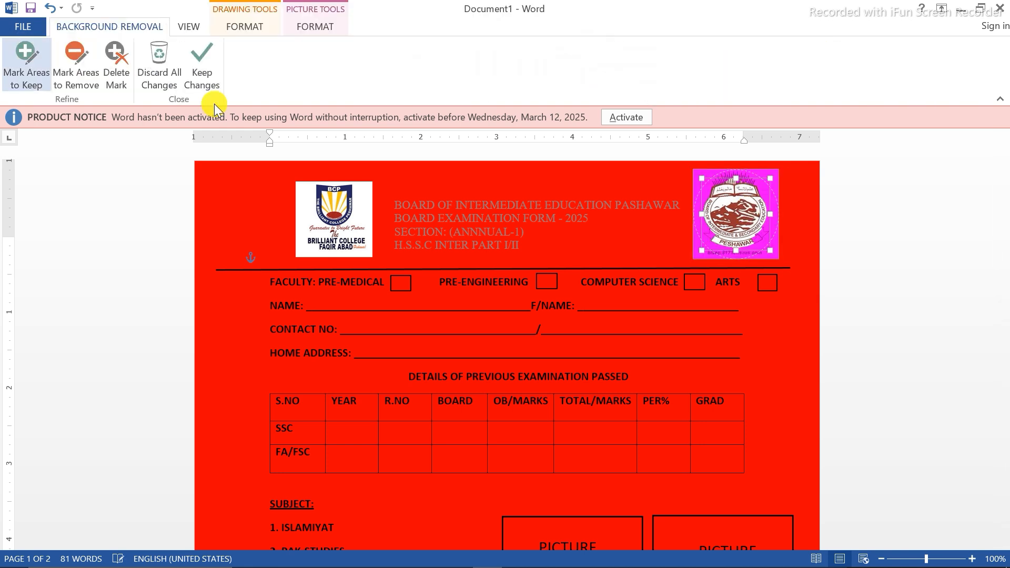
pyautogui.click(191, 59)
# - Remove the white background from the Brilliant College logo, using the option to mark areas to remove
pyautogui.click(321, 206)
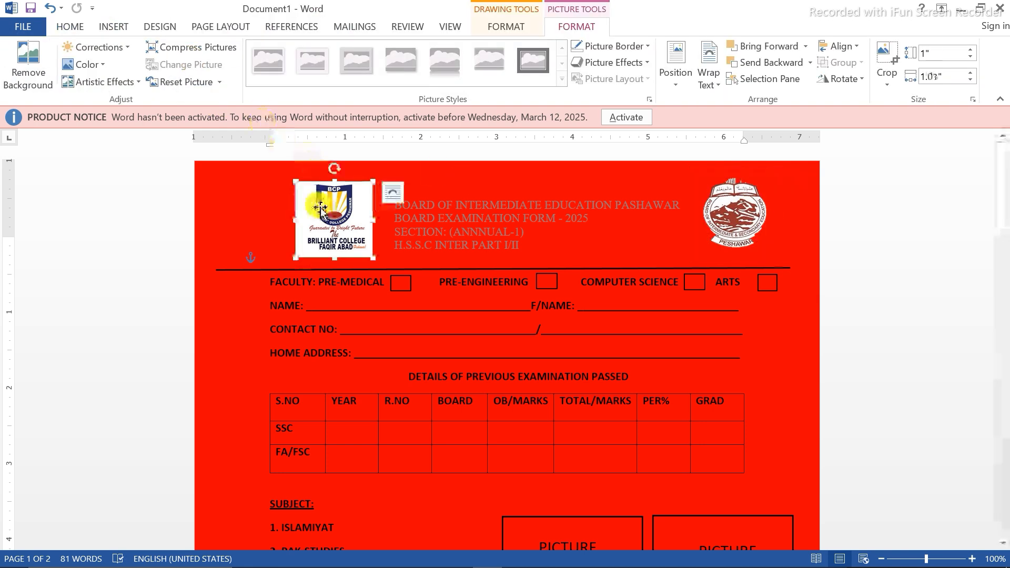
pyautogui.click(28, 62)
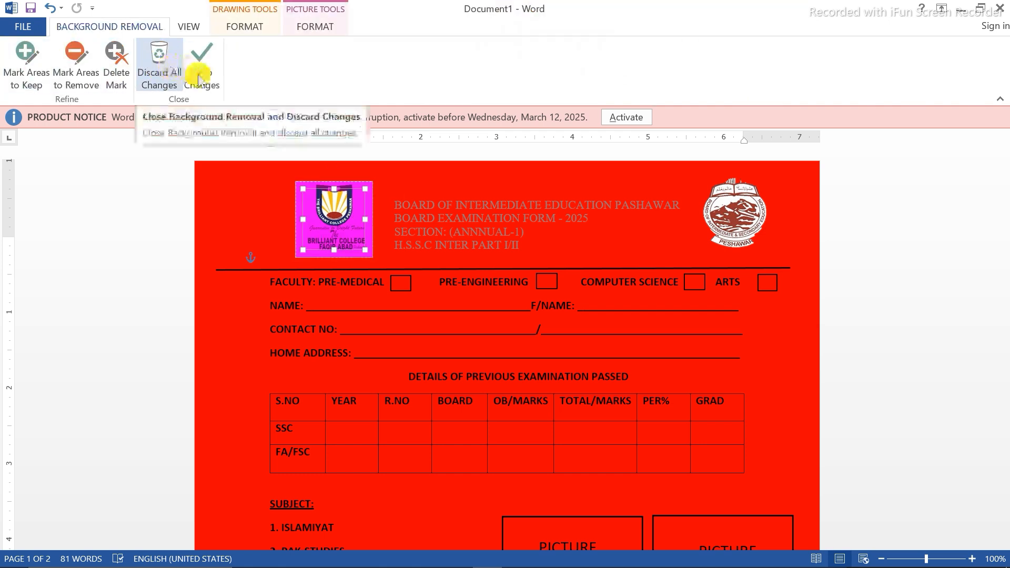
pyautogui.click(75, 63)
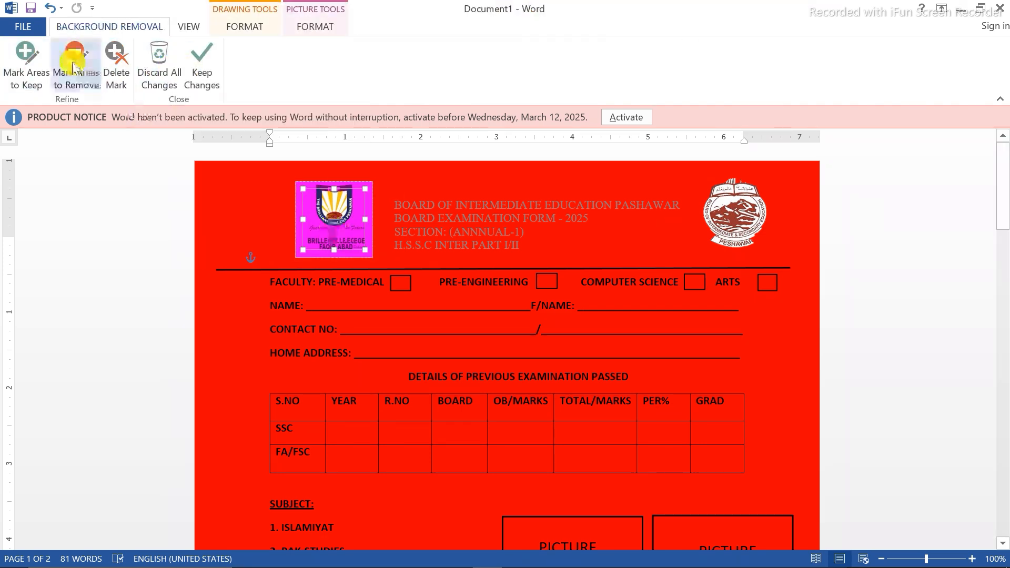
pyautogui.click(849, 557)
# - Check the examination form in the print preview and return to the document
pyautogui.moveTo(1003, 178)
pyautogui.mouseDown()
pyautogui.moveTo(990, 289)
pyautogui.moveTo(995, 167)
pyautogui.mouseUp()
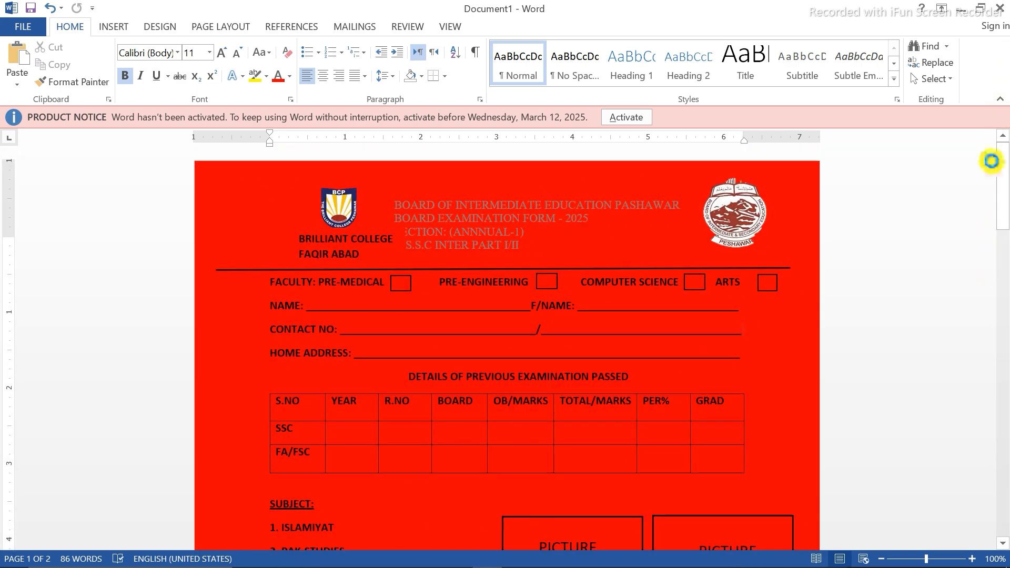
pyautogui.hotkey('ctrl', 'p')
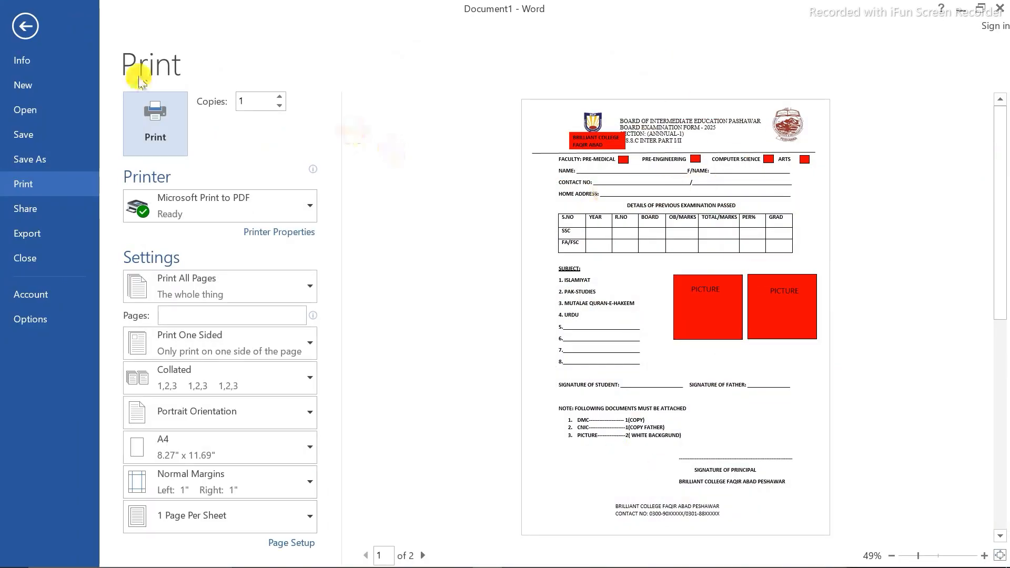
pyautogui.click(21, 24)
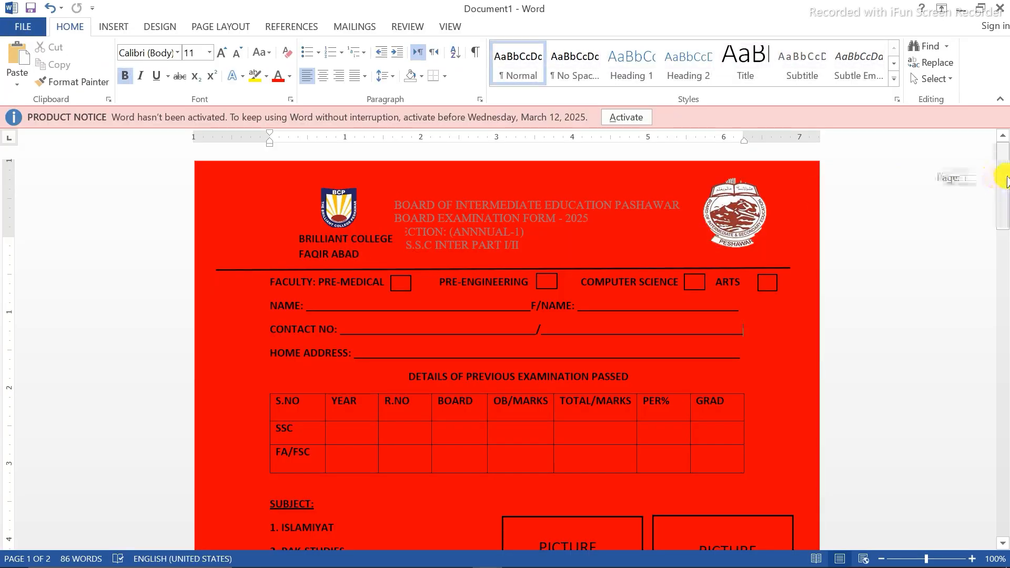
# - Set the font color of the board heading lines in the page header to white and close the header
pyautogui.moveTo(1005, 179); pyautogui.dragTo(1006, 184)
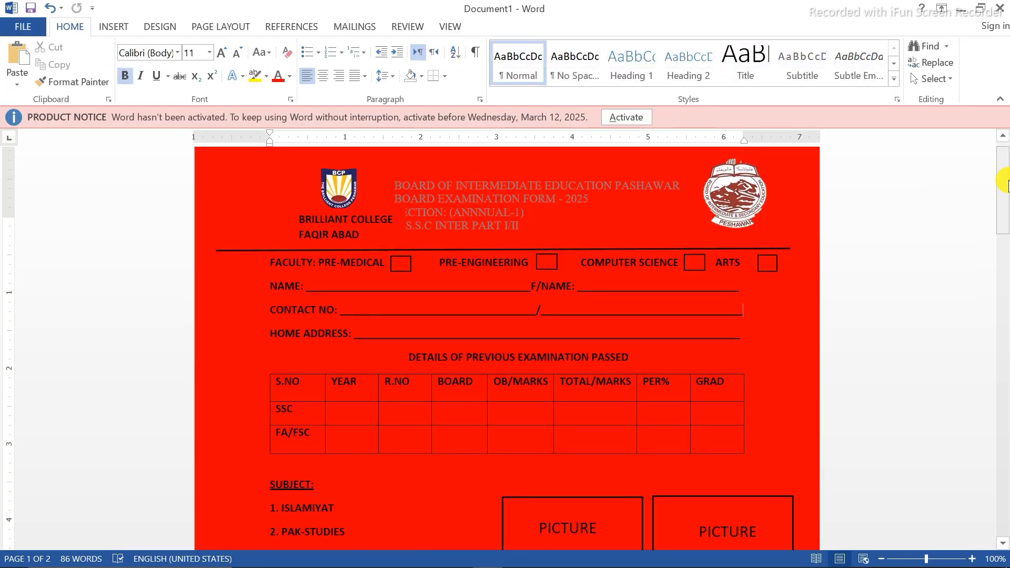
pyautogui.doubleClick(511, 197)
pyautogui.moveTo(505, 191); pyautogui.dragTo(524, 223)
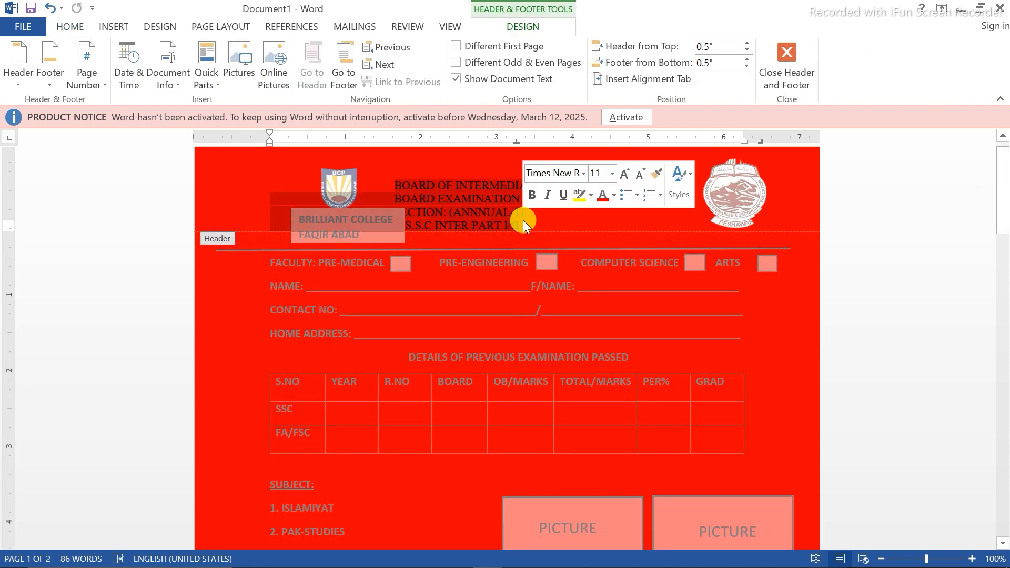
pyautogui.click(614, 195)
pyautogui.click(603, 252)
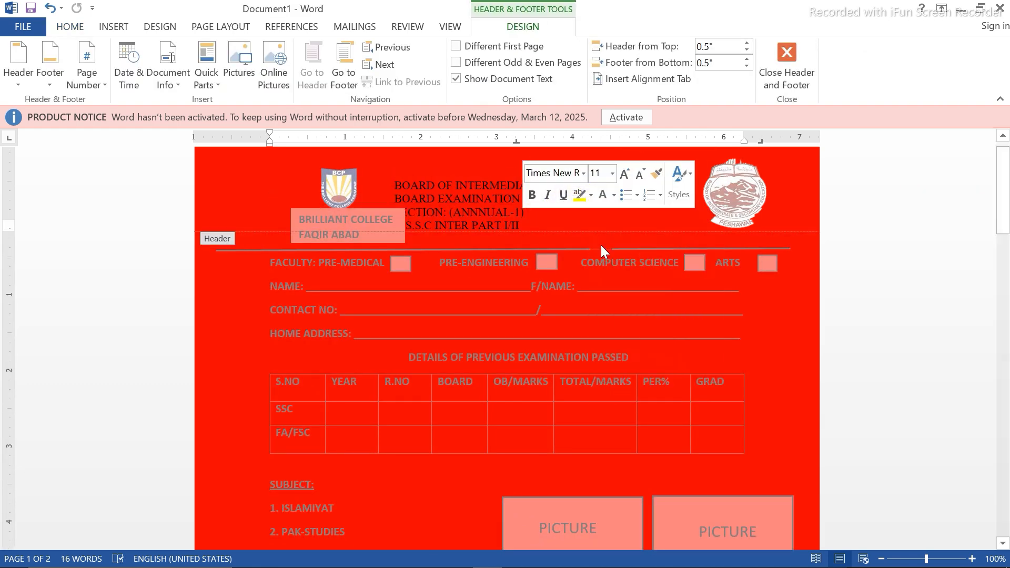
pyautogui.click(789, 55)
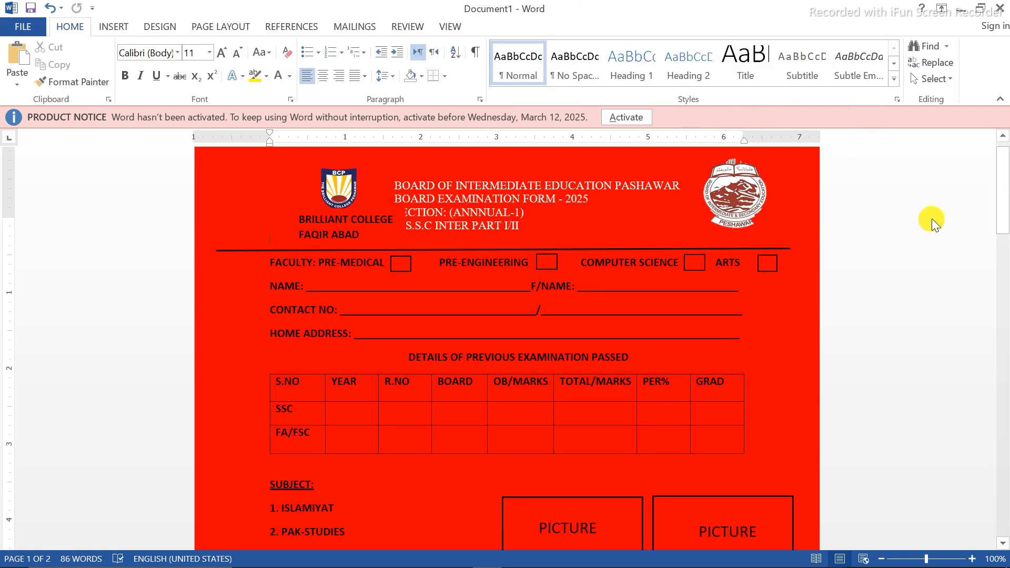